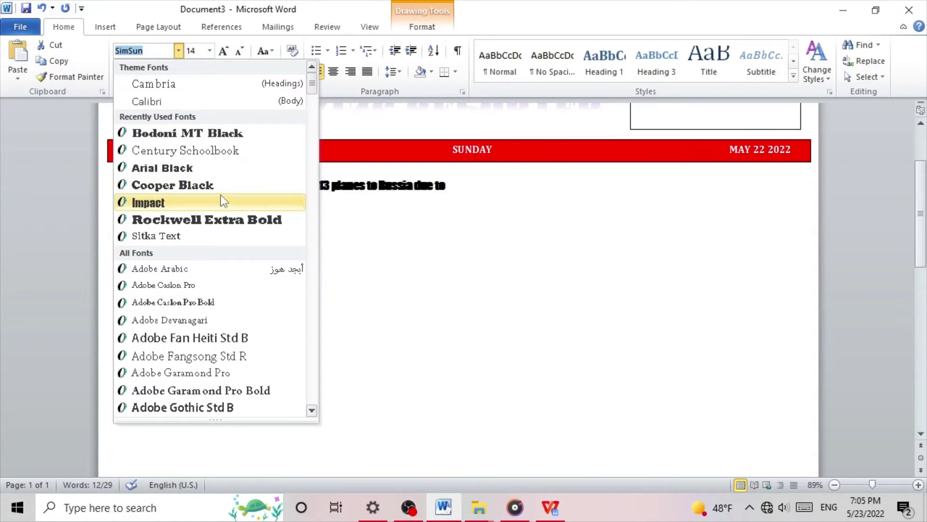
- Set the headline in Cooper Black and reshape its text box into a wide, shallow frame just below the red date bar
{"action": "left_click", "coordinate": [221, 186]}
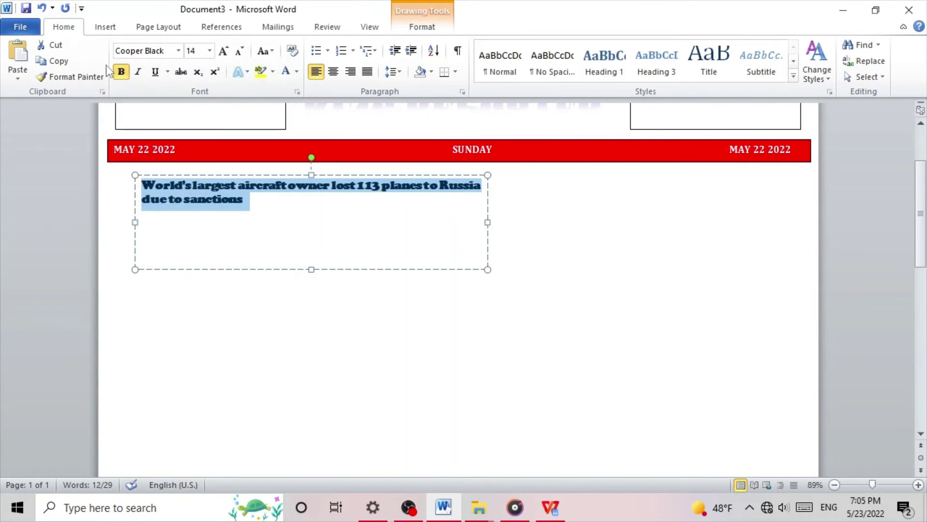
{"action": "left_click_drag", "start_coordinate": [487, 223], "coordinate": [666, 186]}
{"action": "left_click_drag", "start_coordinate": [396, 256], "coordinate": [335, 223]}
{"action": "mouse_move", "coordinate": [141, 182]}
{"action": "left_mouse_down"}
{"action": "mouse_move", "coordinate": [491, 198]}
{"action": "mouse_move", "coordinate": [145, 182]}
{"action": "mouse_move", "coordinate": [159, 184]}
{"action": "left_mouse_up"}
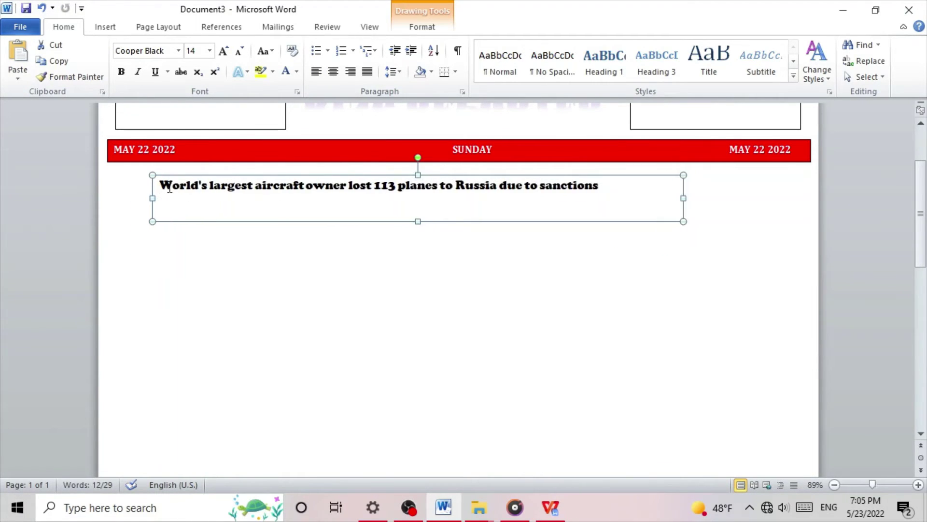
- Format the aircraft headline in standard dark blue at size 18 and centre it in its text box
{"action": "triple_click", "coordinate": [169, 189]}
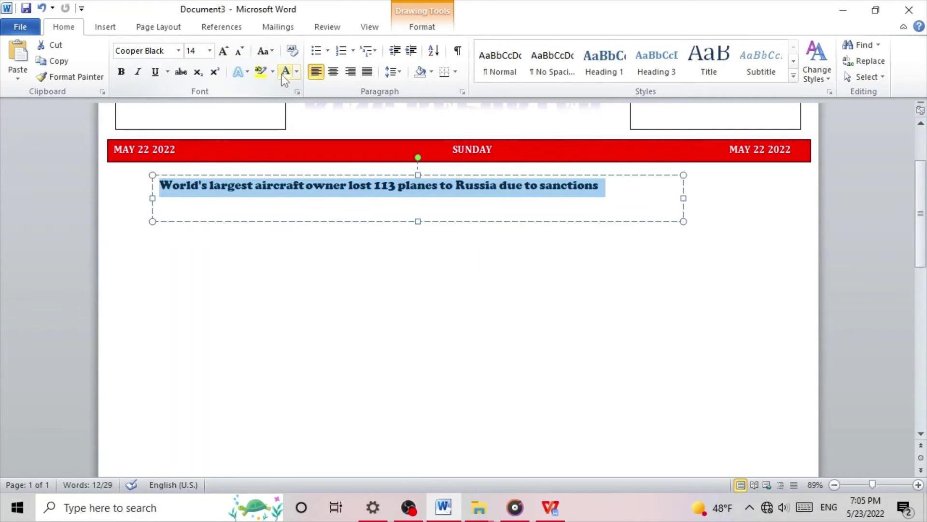
{"action": "left_click", "coordinate": [296, 73]}
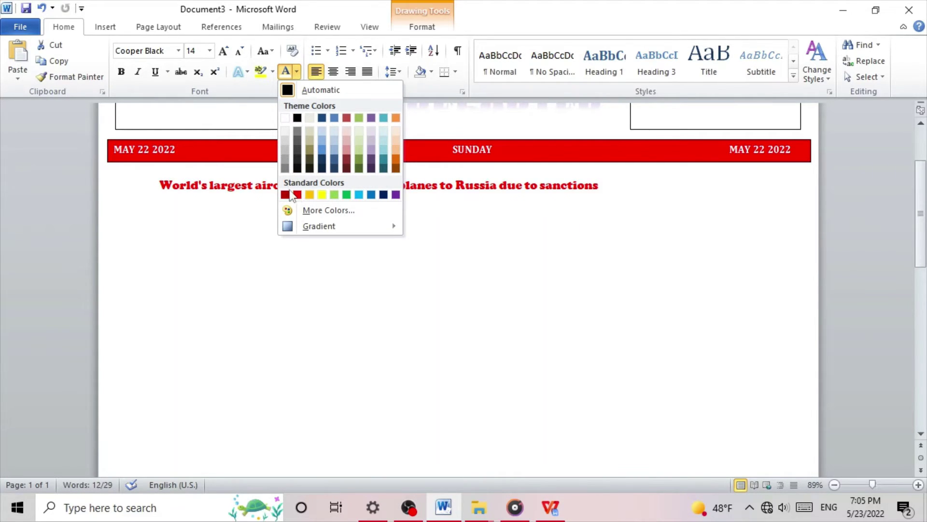
{"action": "left_click", "coordinate": [383, 194]}
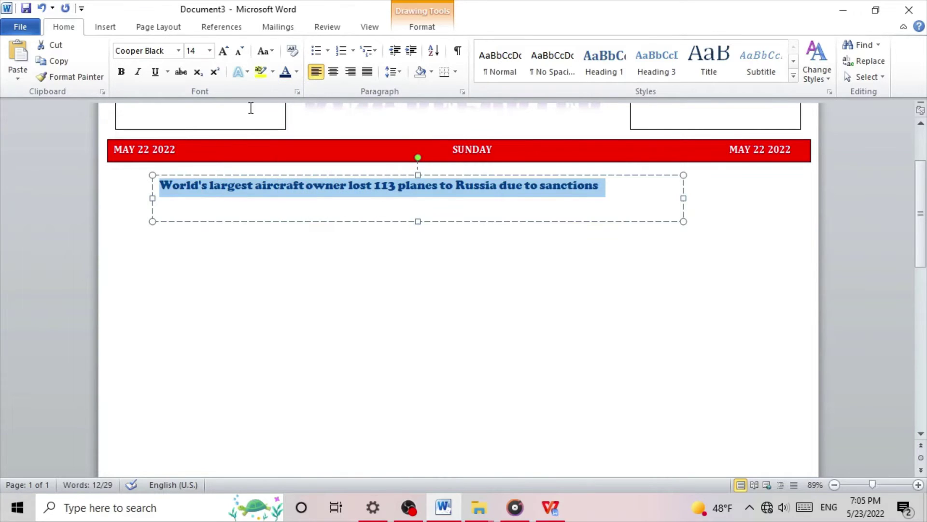
{"action": "left_click", "coordinate": [222, 51]}
{"action": "left_click", "coordinate": [222, 51]}
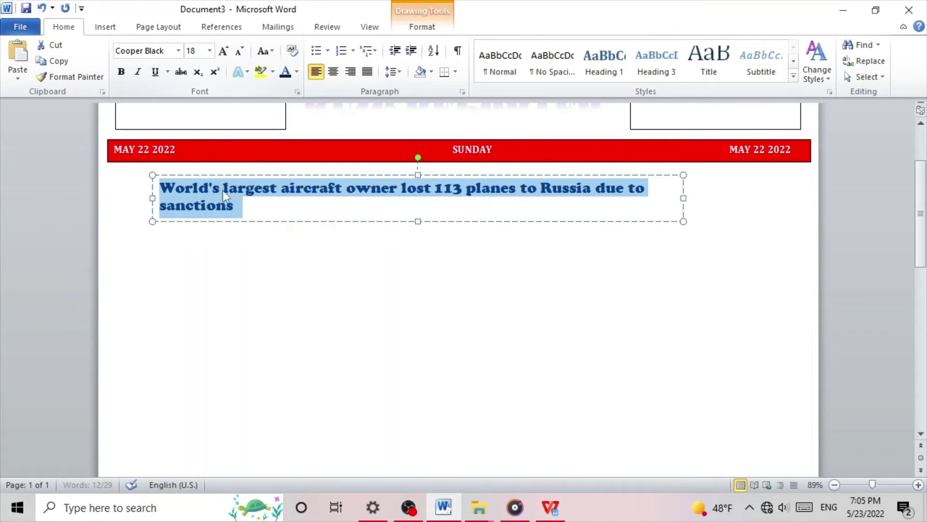
{"action": "left_click", "coordinate": [340, 74]}
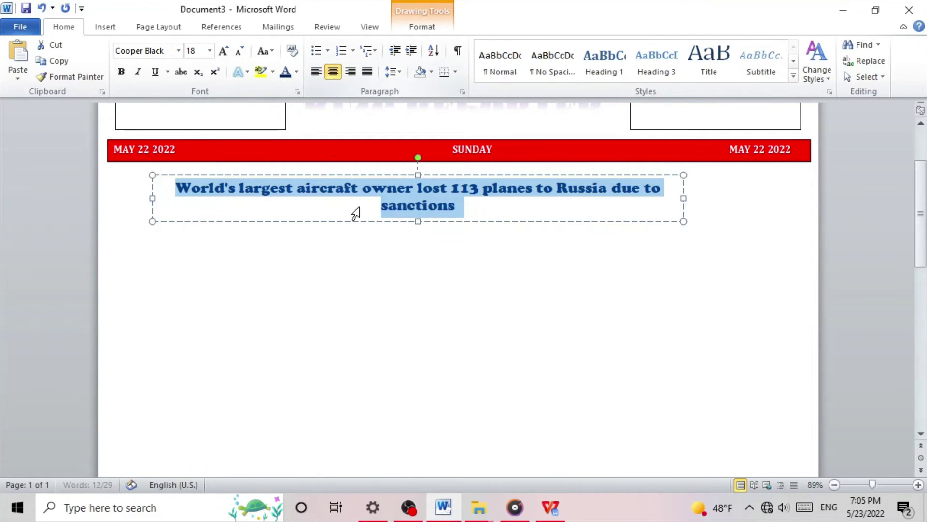
{"action": "left_click", "coordinate": [377, 266]}
- Insert the picture e0feda49-d025-4ddb-a078-d06e31cd946b from the Pictures folder into the document
{"action": "scroll", "coordinate": [415, 293], "scroll_direction": "up", "scroll_amount": 2}
{"action": "scroll", "coordinate": [603, 289], "scroll_direction": "down", "scroll_amount": 5}
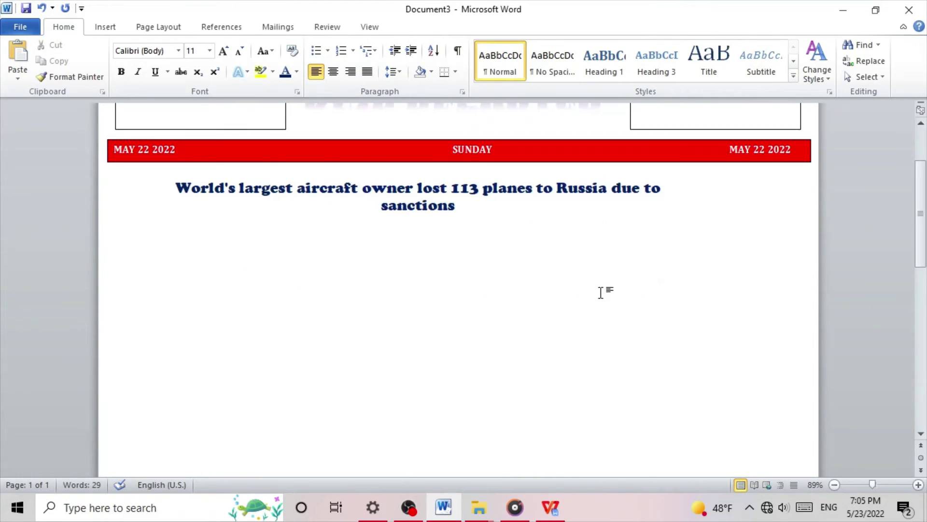
{"action": "left_click", "coordinate": [105, 26]}
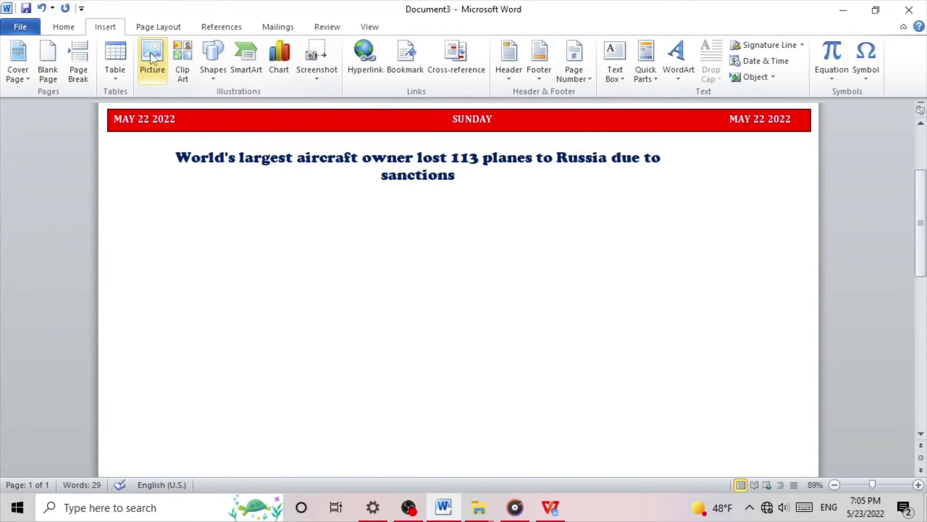
{"action": "left_click", "coordinate": [154, 61]}
{"action": "scroll", "coordinate": [257, 223], "scroll_direction": "down", "scroll_amount": 5}
{"action": "scroll", "coordinate": [300, 208], "scroll_direction": "up", "scroll_amount": 4}
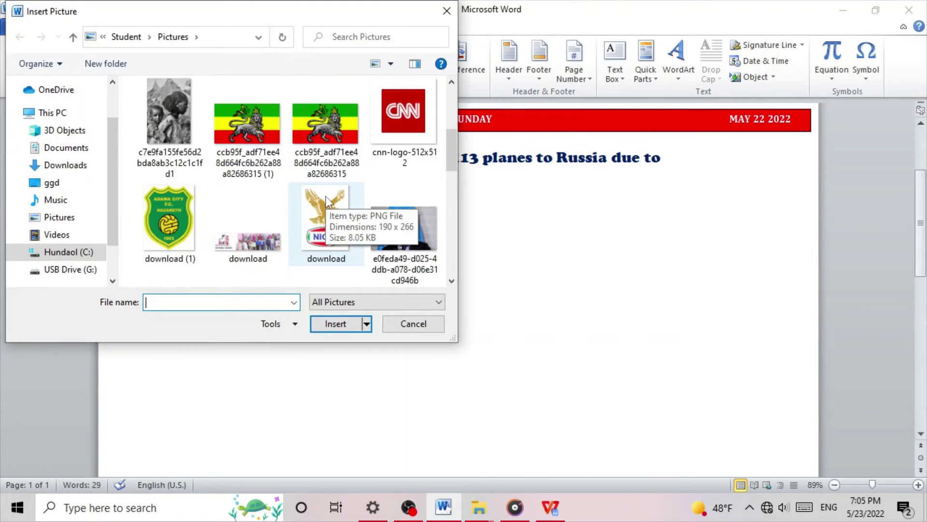
{"action": "scroll", "coordinate": [351, 173], "scroll_direction": "down", "scroll_amount": 3}
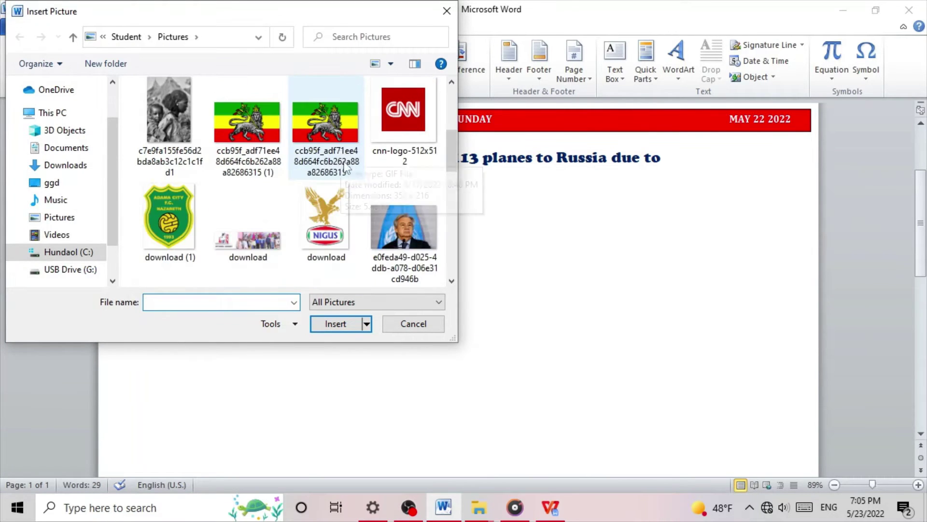
{"action": "scroll", "coordinate": [413, 185], "scroll_direction": "up", "scroll_amount": 1}
{"action": "left_click", "coordinate": [409, 145]}
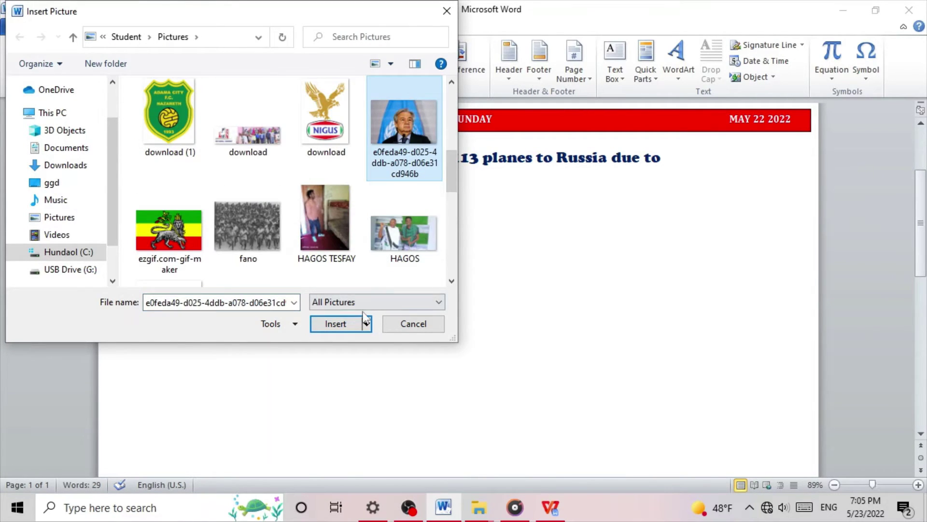
{"action": "left_click", "coordinate": [355, 324]}
{"action": "scroll", "coordinate": [390, 201], "scroll_direction": "down", "scroll_amount": 1}
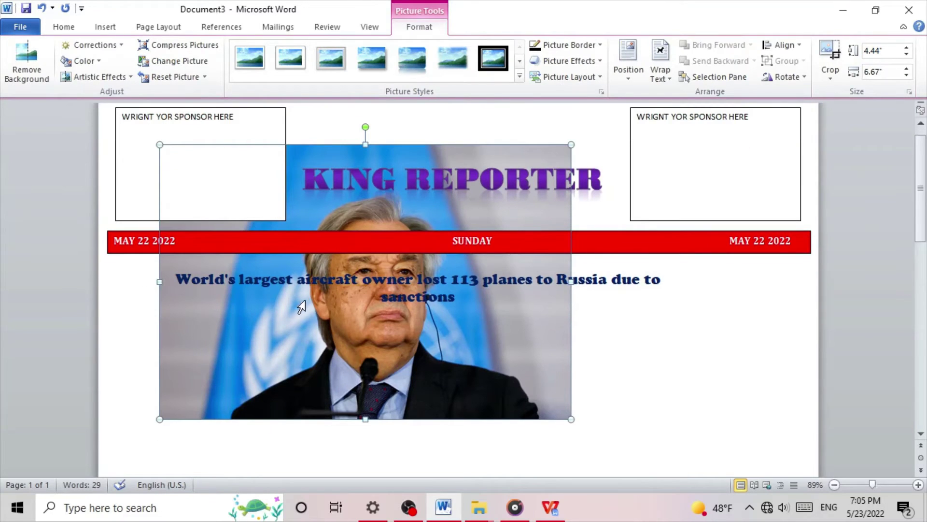
- Set the picture's text wrapping to In Front of Text and move it below the aircraft headline
{"action": "left_click", "coordinate": [662, 75]}
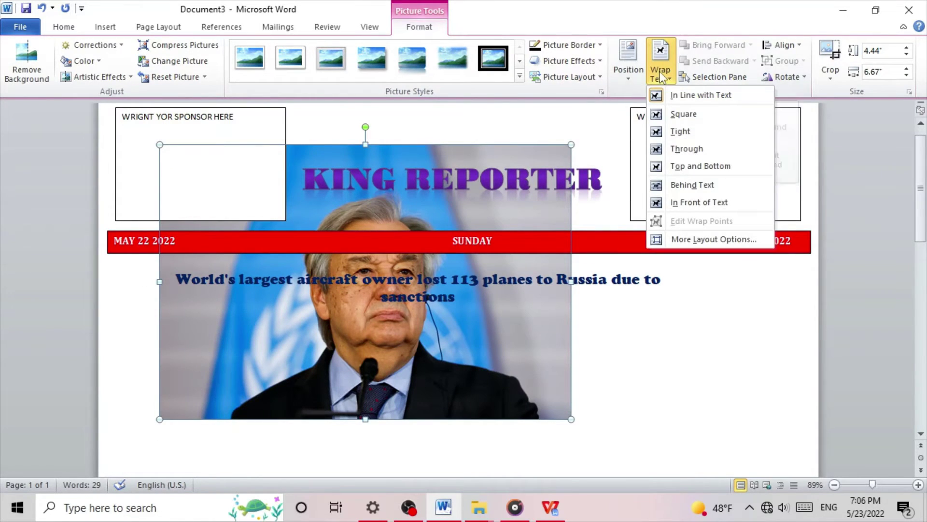
{"action": "left_click", "coordinate": [701, 203]}
{"action": "scroll", "coordinate": [546, 244], "scroll_direction": "down", "scroll_amount": 3}
{"action": "scroll", "coordinate": [491, 266], "scroll_direction": "up", "scroll_amount": 3}
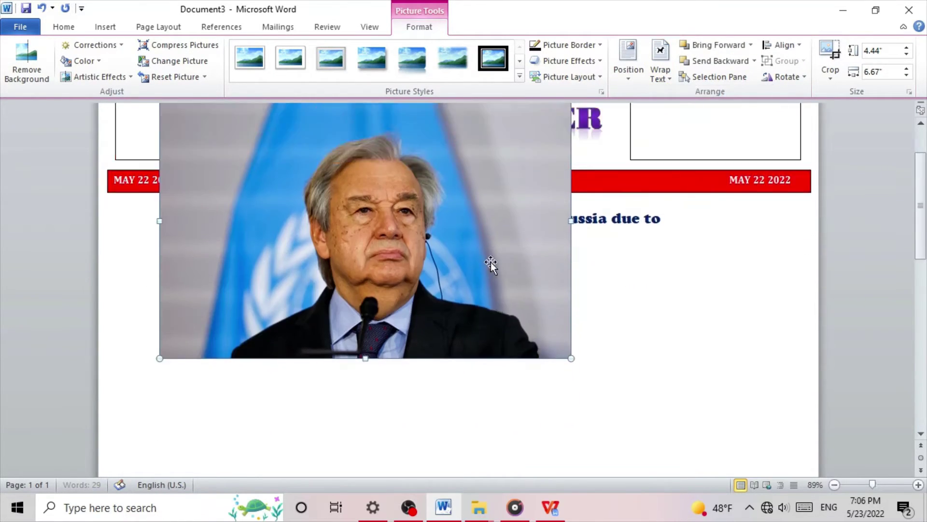
{"action": "left_click_drag", "start_coordinate": [352, 200], "coordinate": [389, 316]}
{"action": "scroll", "coordinate": [410, 289], "scroll_direction": "down", "scroll_amount": 8}
{"action": "left_click_drag", "start_coordinate": [381, 236], "coordinate": [387, 279]}
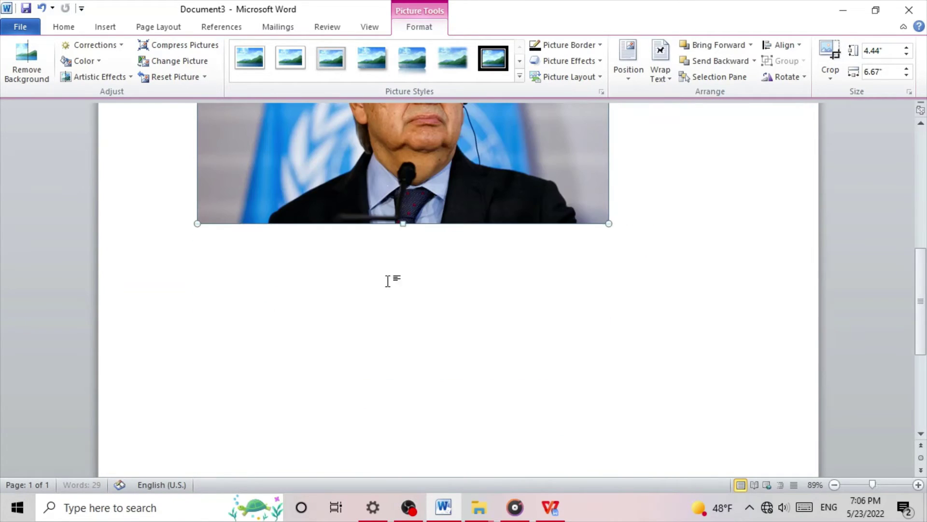
{"action": "left_click_drag", "start_coordinate": [387, 213], "coordinate": [390, 290]}
{"action": "scroll", "coordinate": [395, 281], "scroll_direction": "up", "scroll_amount": 5}
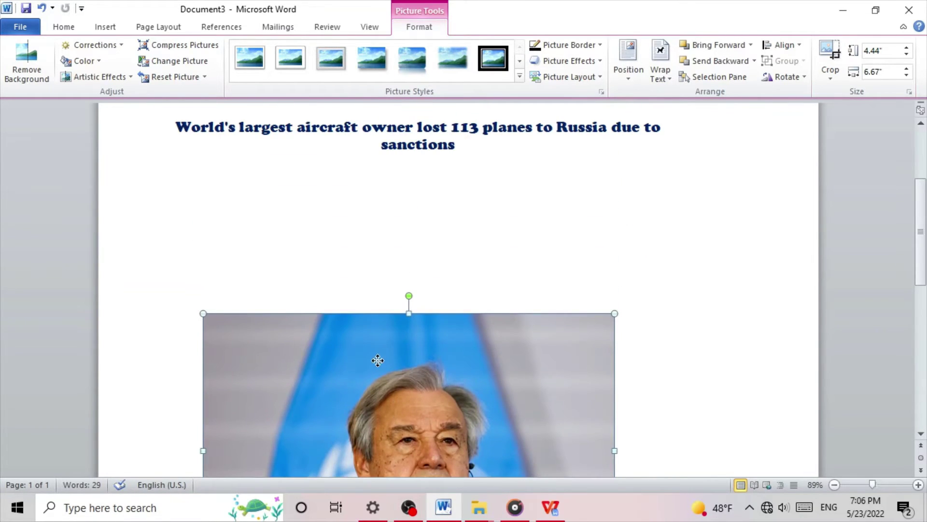
{"action": "left_click_drag", "start_coordinate": [377, 357], "coordinate": [334, 213]}
{"action": "left_click", "coordinate": [579, 441]}
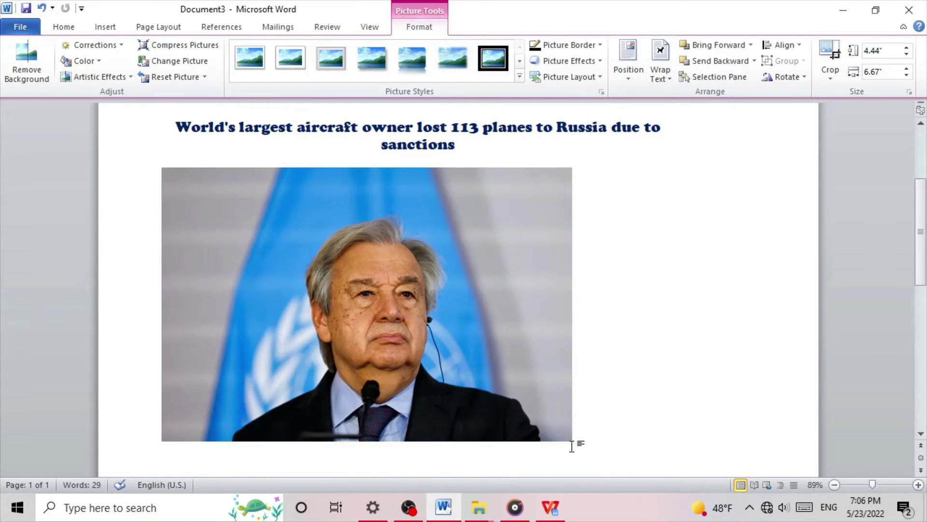
- Shrink the picture and place it near the page's left edge, directly under the headline
{"action": "scroll", "coordinate": [572, 417], "scroll_direction": "up", "scroll_amount": 4}
{"action": "scroll", "coordinate": [488, 389], "scroll_direction": "down", "scroll_amount": 6}
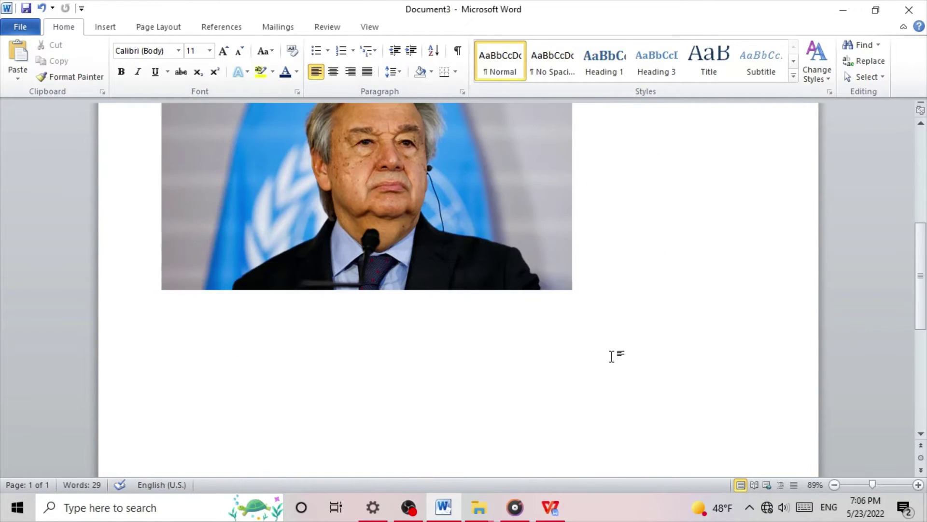
{"action": "left_click", "coordinate": [552, 272]}
{"action": "left_click_drag", "start_coordinate": [571, 288], "coordinate": [497, 239]}
{"action": "scroll", "coordinate": [555, 283], "scroll_direction": "up", "scroll_amount": 4}
{"action": "left_click_drag", "start_coordinate": [496, 340], "coordinate": [519, 340]}
{"action": "left_click_drag", "start_coordinate": [318, 296], "coordinate": [281, 288]}
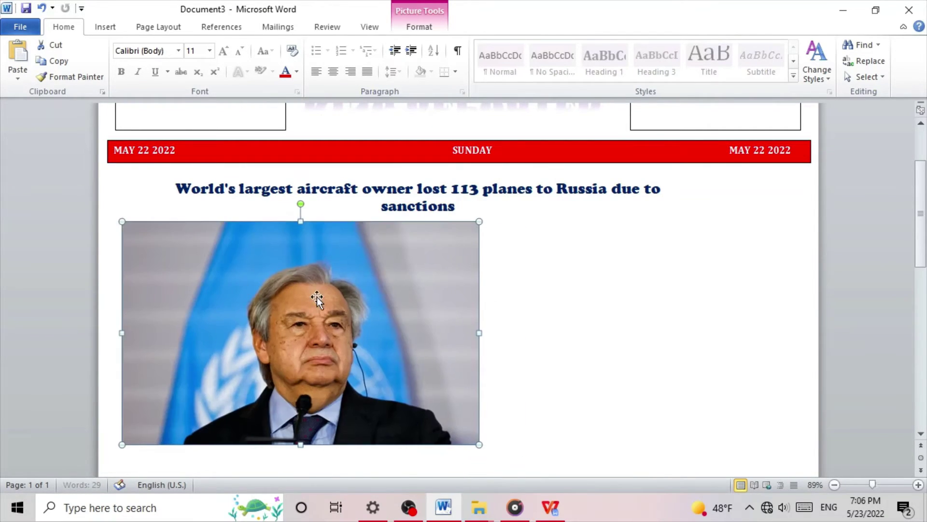
- Narrow the picture slightly from its right edge and leave it deselected
{"action": "scroll", "coordinate": [429, 313], "scroll_direction": "down", "scroll_amount": 4}
{"action": "scroll", "coordinate": [429, 315], "scroll_direction": "up", "scroll_amount": 2}
{"action": "scroll", "coordinate": [456, 276], "scroll_direction": "up", "scroll_amount": 3}
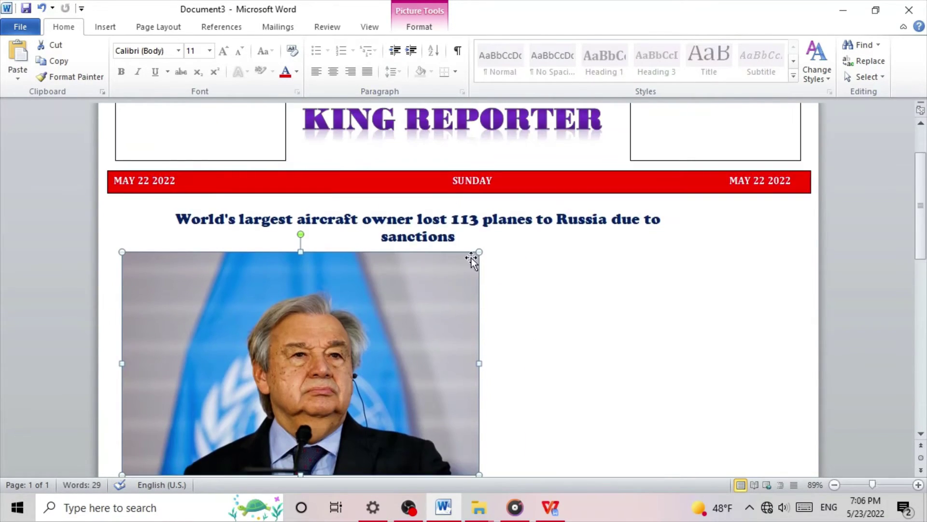
{"action": "left_click_drag", "start_coordinate": [479, 363], "coordinate": [473, 365]}
{"action": "scroll", "coordinate": [475, 352], "scroll_direction": "down", "scroll_amount": 5}
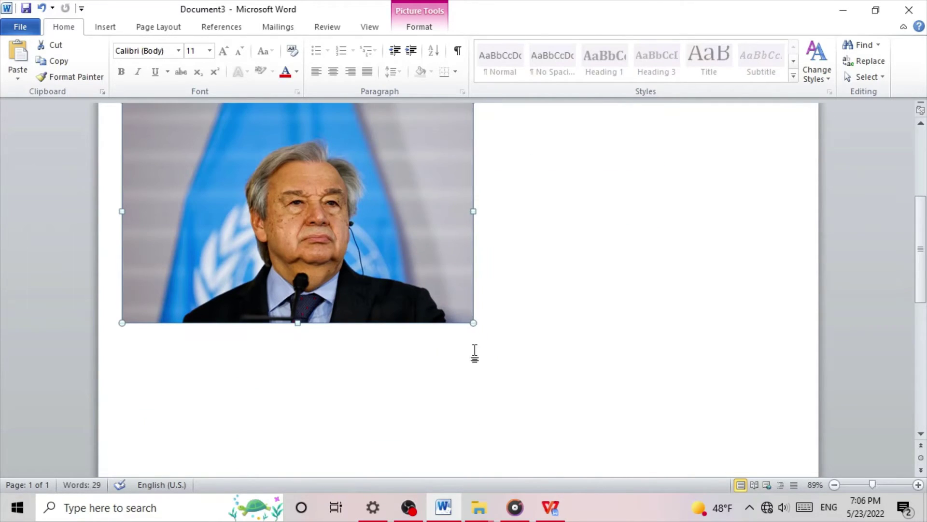
{"action": "scroll", "coordinate": [336, 308], "scroll_direction": "up", "scroll_amount": 6}
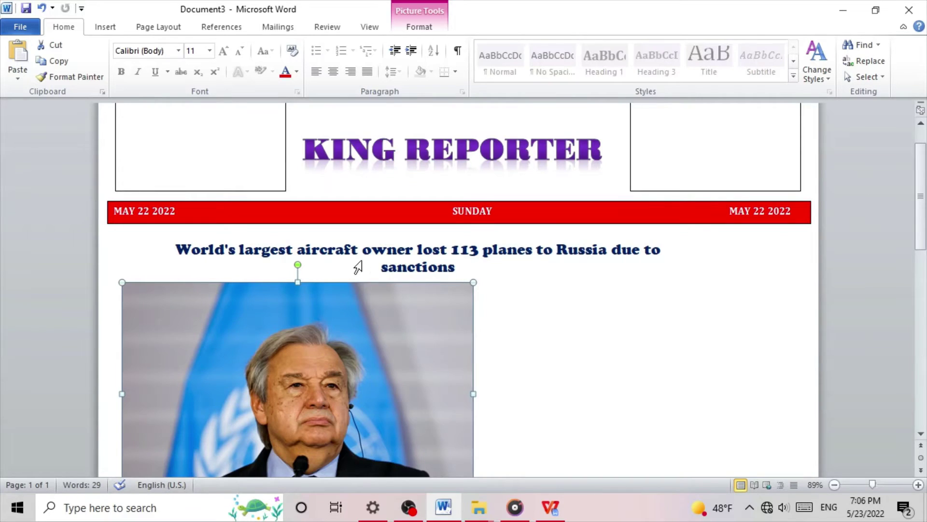
{"action": "scroll", "coordinate": [358, 267], "scroll_direction": "down", "scroll_amount": 11}
{"action": "key", "text": "ctrl+a"}
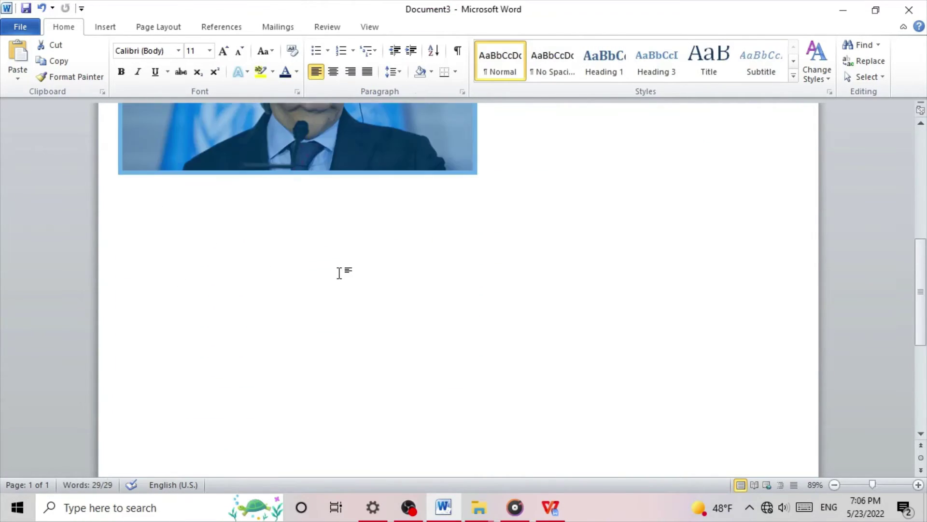
{"action": "left_click", "coordinate": [621, 300]}
- Draw a text box about 6.15" tall below the picture, aligned with its left edge, and narrow it to about 3.2"
{"action": "scroll", "coordinate": [284, 279], "scroll_direction": "up", "scroll_amount": 13}
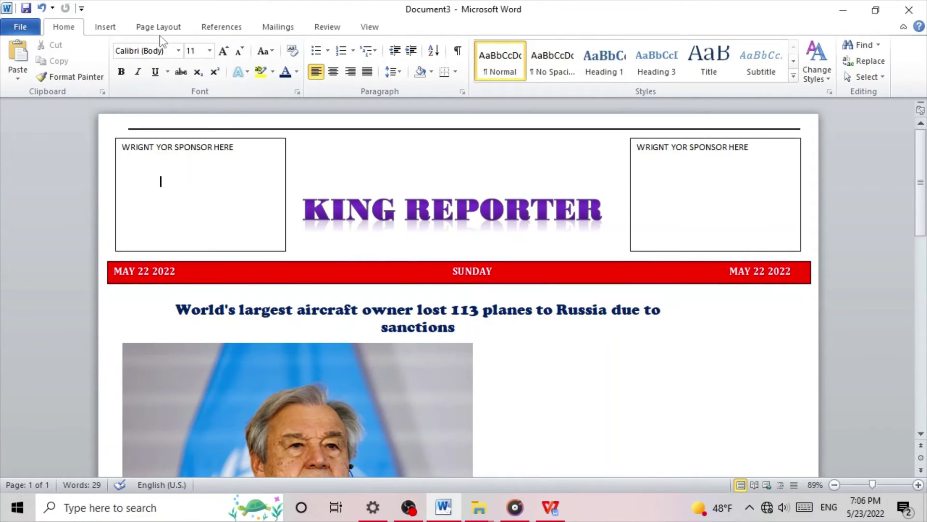
{"action": "left_click", "coordinate": [110, 29]}
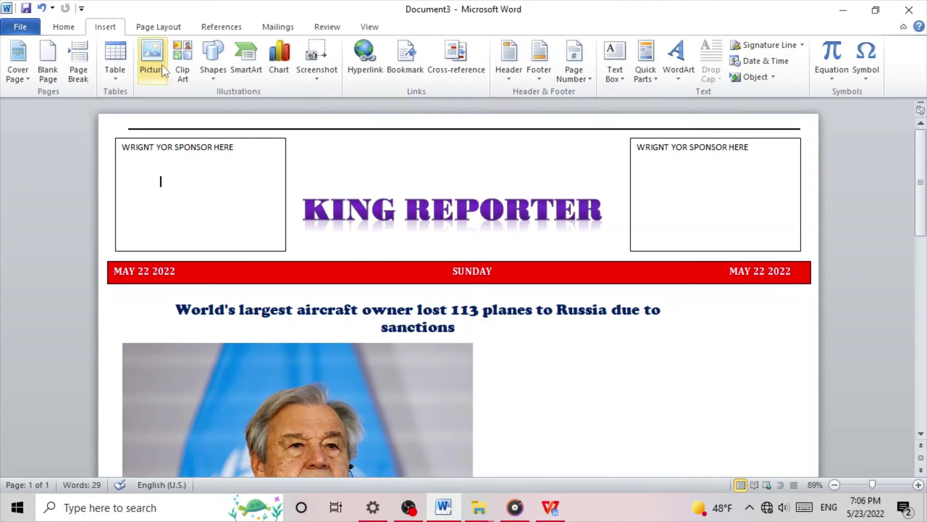
{"action": "left_click", "coordinate": [218, 63]}
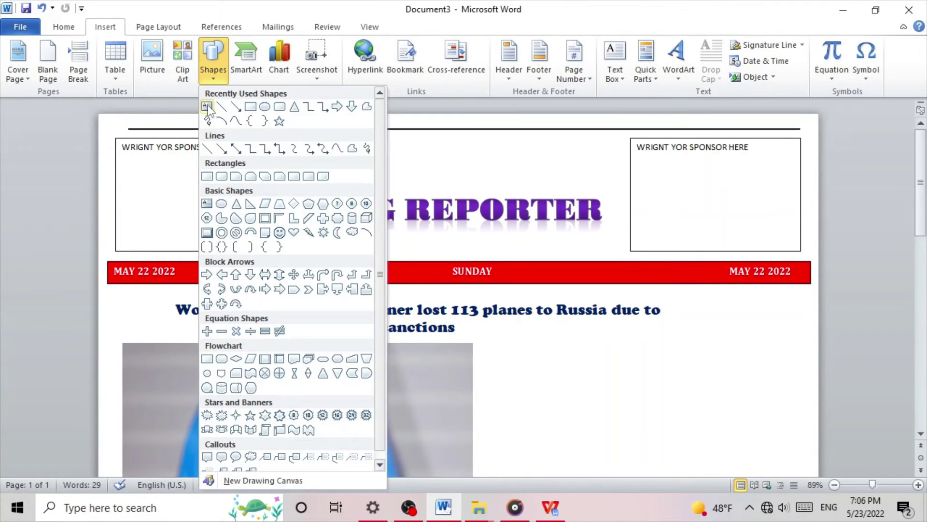
{"action": "left_click", "coordinate": [207, 107]}
{"action": "scroll", "coordinate": [303, 180], "scroll_direction": "down", "scroll_amount": 15}
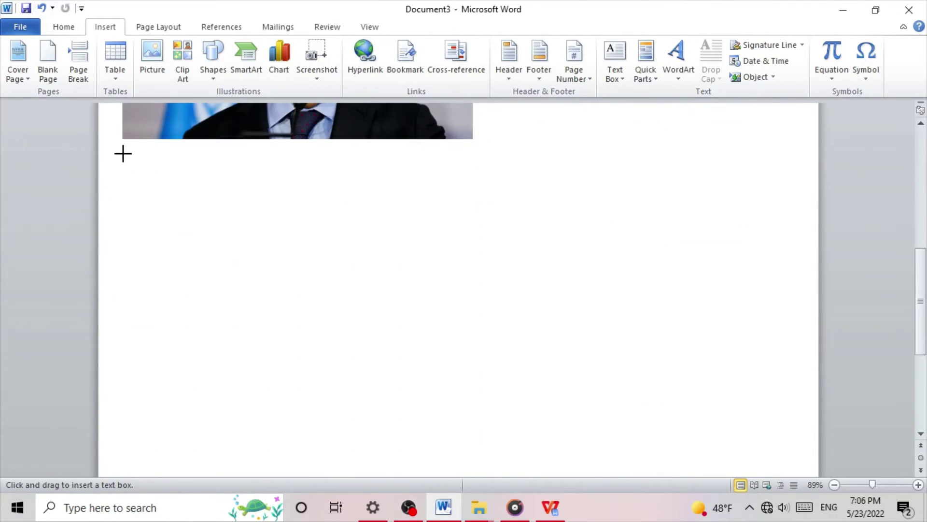
{"action": "mouse_move", "coordinate": [123, 154]}
{"action": "left_mouse_down"}
{"action": "mouse_move", "coordinate": [234, 398]}
{"action": "mouse_move", "coordinate": [306, 468]}
{"action": "mouse_move", "coordinate": [327, 463]}
{"action": "mouse_move", "coordinate": [334, 394]}
{"action": "left_mouse_up"}
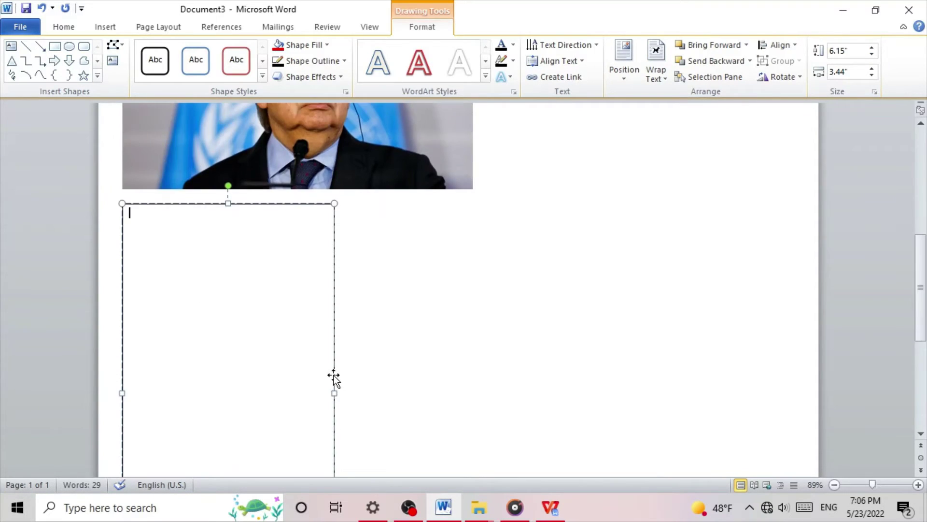
{"action": "scroll", "coordinate": [301, 280], "scroll_direction": "down", "scroll_amount": 3}
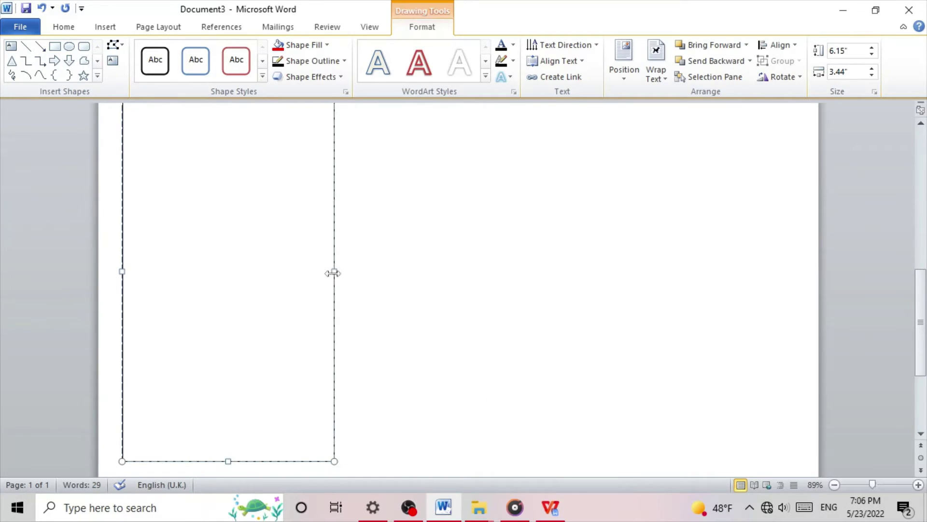
{"action": "left_click_drag", "start_coordinate": [333, 273], "coordinate": [319, 271]}
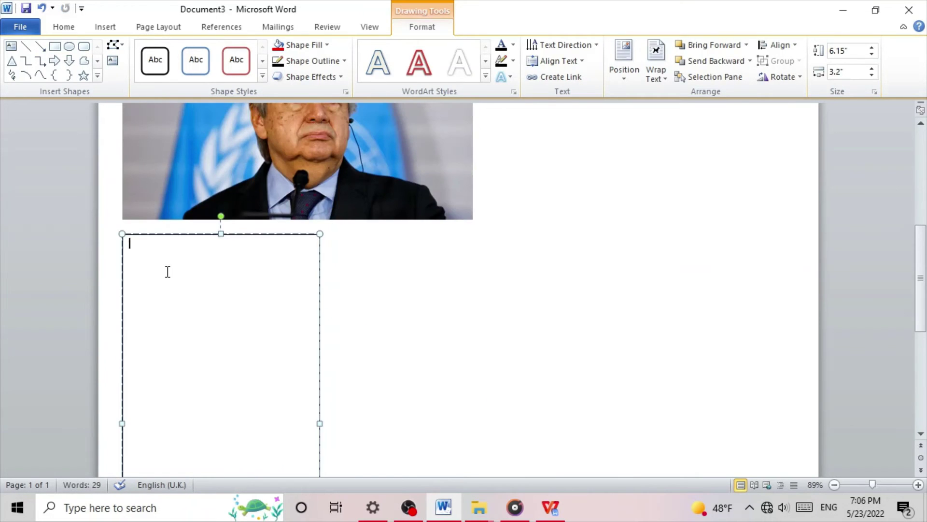
- Copy the AerCap article's body paragraphs from all NN news.docx in WPS Office and paste them into the Word text box below the picture
{"action": "scroll", "coordinate": [514, 326], "scroll_direction": "down", "scroll_amount": 3}
{"action": "left_click", "coordinate": [551, 507]}
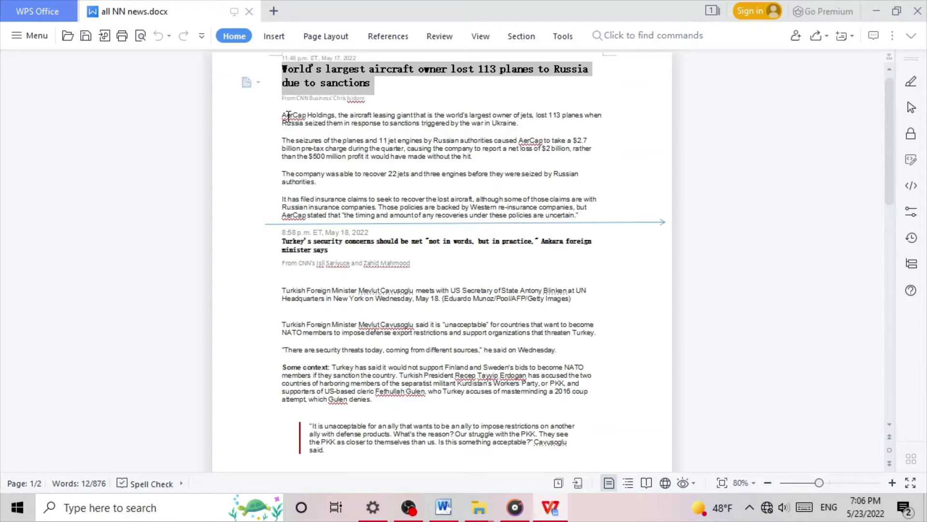
{"action": "left_click_drag", "start_coordinate": [283, 114], "coordinate": [588, 218]}
{"action": "key", "text": "ctrl+c"}
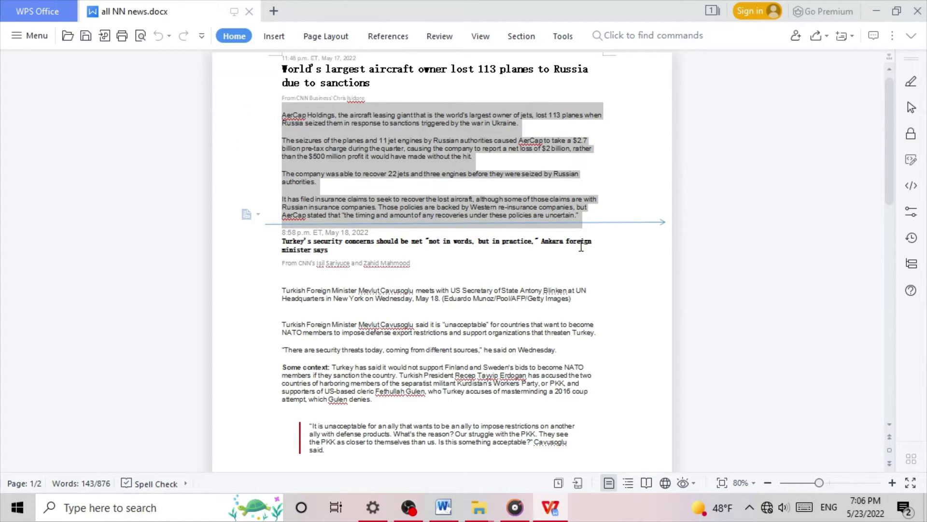
{"action": "left_click", "coordinate": [443, 507]}
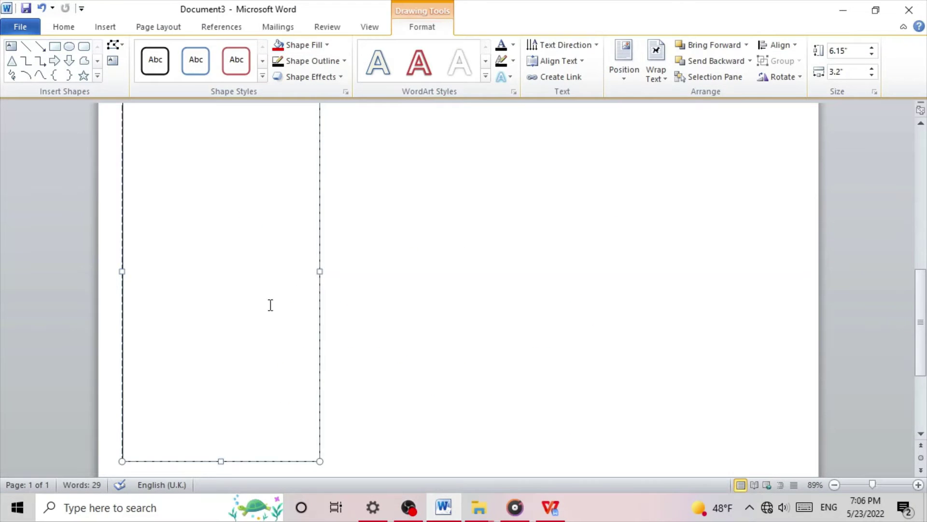
{"action": "scroll", "coordinate": [214, 183], "scroll_direction": "up", "scroll_amount": 3}
{"action": "key", "text": "ctrl+v"}
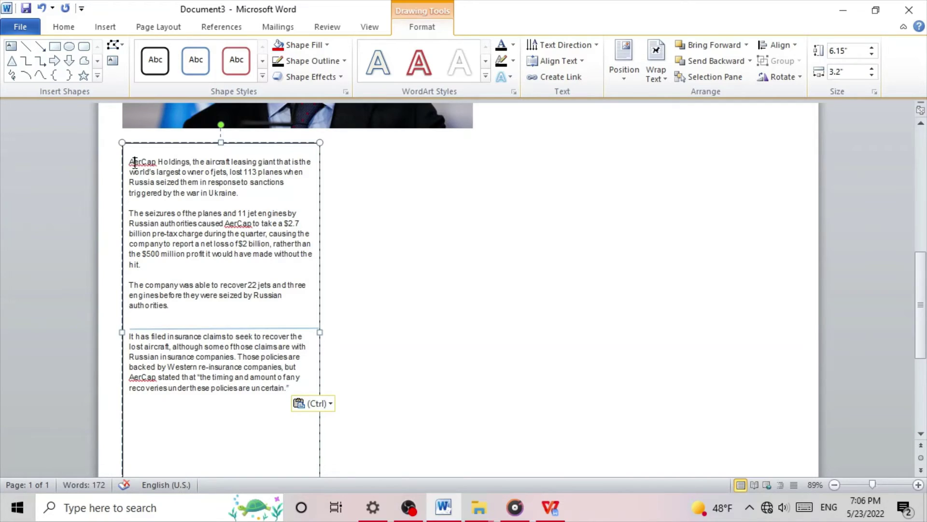
- Replace the flagged first word of the article in the text box with the spelling suggestion Areca
{"action": "double_click", "coordinate": [135, 162]}
{"action": "left_click", "coordinate": [212, 195]}
{"action": "double_click", "coordinate": [143, 163]}
{"action": "right_click", "coordinate": [143, 164]}
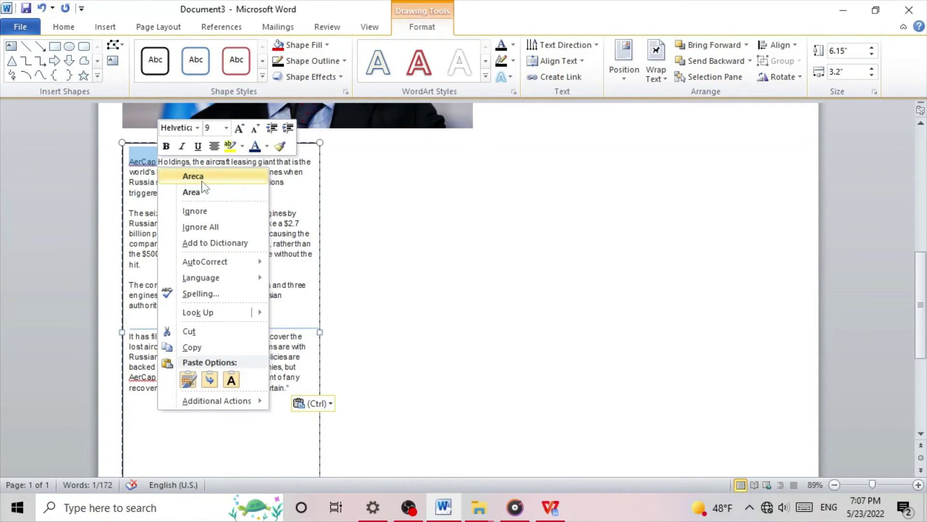
{"action": "left_click", "coordinate": [193, 176]}
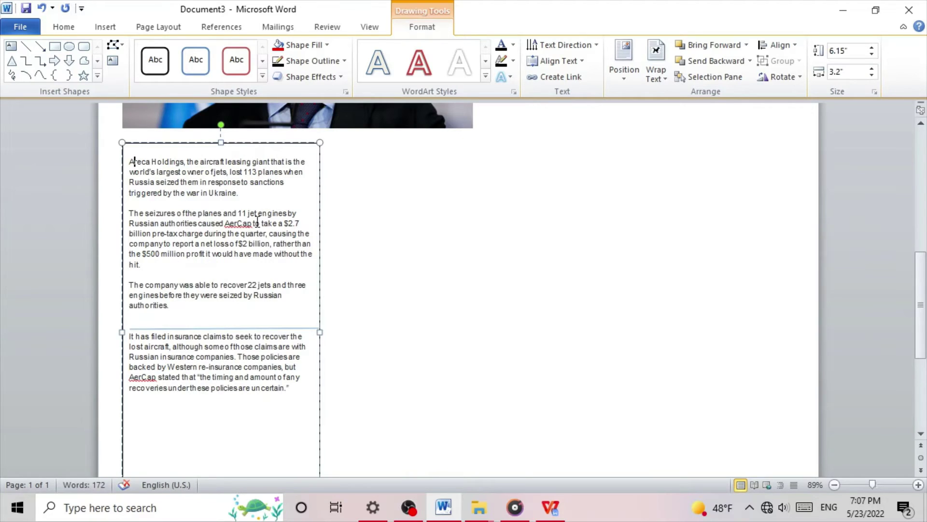
{"action": "double_click", "coordinate": [131, 162]}
{"action": "left_click", "coordinate": [141, 193]}
- Set all the article text in the text box to Cambria (Headings) and colour it black
{"action": "key", "text": "ctrl+a"}
{"action": "scroll", "coordinate": [209, 217], "scroll_direction": "up", "scroll_amount": 4}
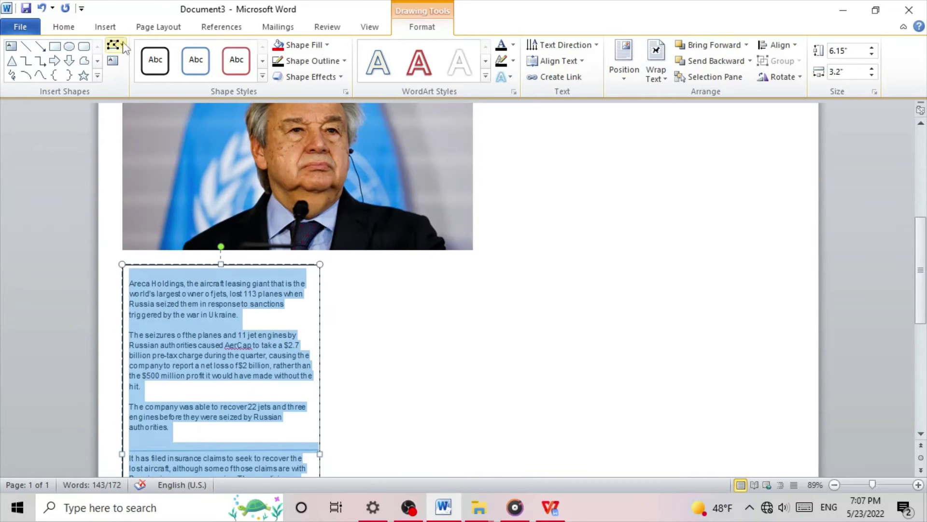
{"action": "left_click", "coordinate": [72, 29]}
{"action": "left_click", "coordinate": [178, 50]}
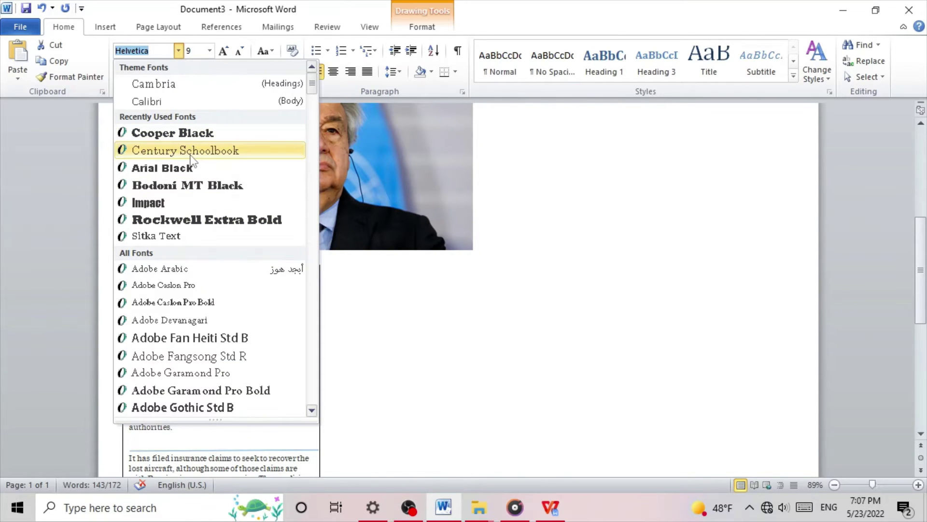
{"action": "scroll", "coordinate": [191, 157], "scroll_direction": "down", "scroll_amount": 1}
{"action": "scroll", "coordinate": [203, 215], "scroll_direction": "up", "scroll_amount": 1}
{"action": "scroll", "coordinate": [188, 138], "scroll_direction": "up", "scroll_amount": 1}
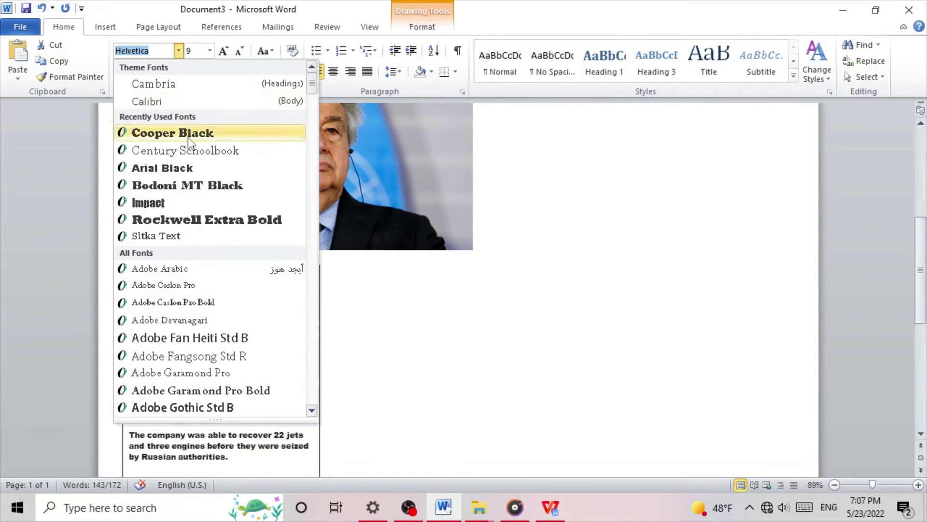
{"action": "left_click", "coordinate": [173, 83]}
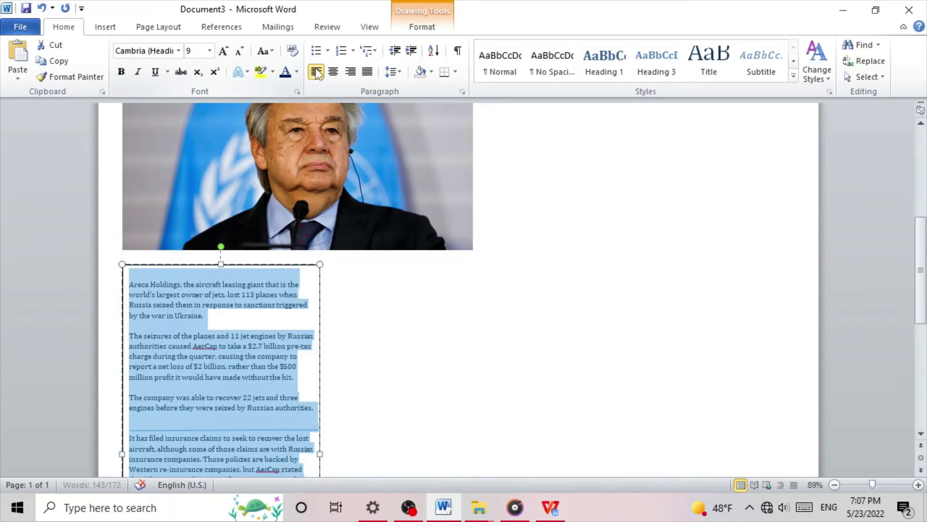
{"action": "left_click", "coordinate": [296, 72]}
{"action": "left_click", "coordinate": [290, 92]}
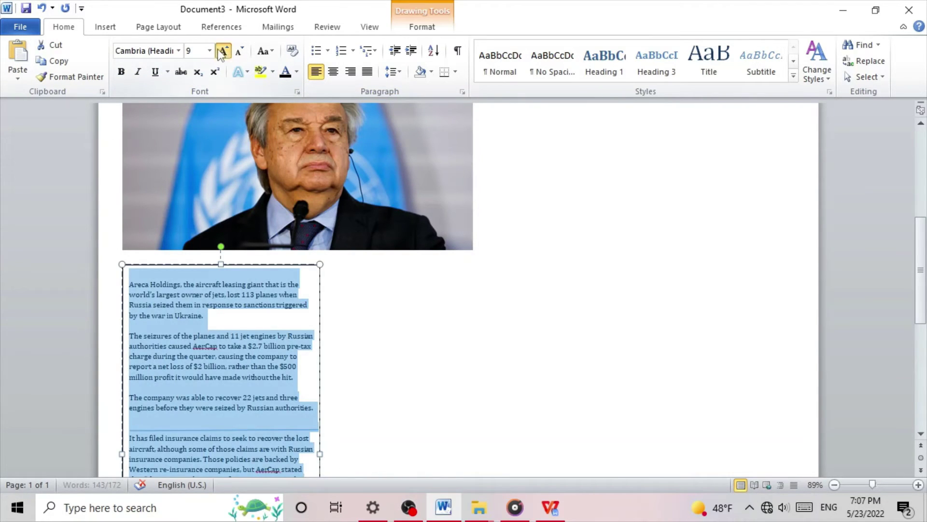
- Enlarge all the article text in the text box to 12 pt
{"action": "left_click", "coordinate": [221, 51]}
{"action": "left_click", "coordinate": [221, 51]}
{"action": "left_click", "coordinate": [209, 51]}
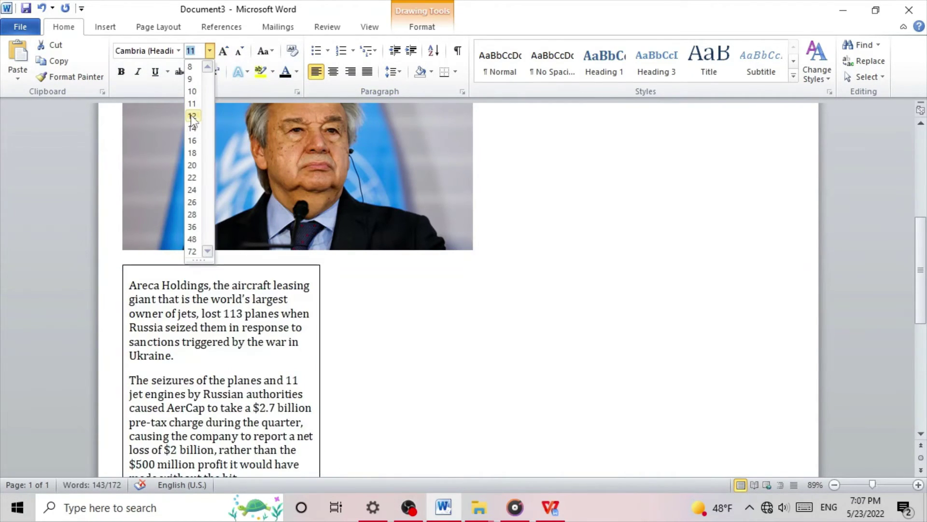
{"action": "left_click", "coordinate": [195, 123]}
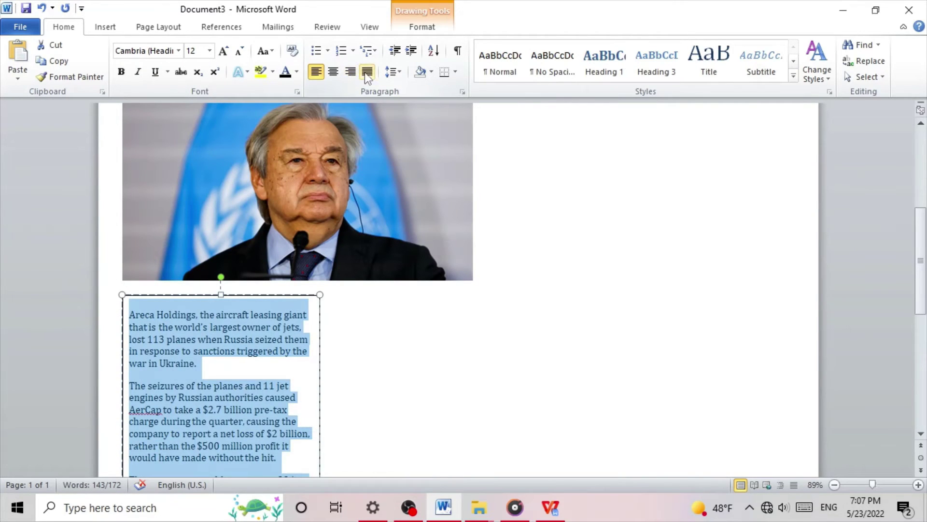
- Justify the article text in the text box with single line spacing and leave the box deselected
{"action": "left_click", "coordinate": [367, 71]}
{"action": "left_click", "coordinate": [392, 71]}
{"action": "left_click", "coordinate": [416, 95]}
{"action": "scroll", "coordinate": [185, 296], "scroll_direction": "down", "scroll_amount": 7}
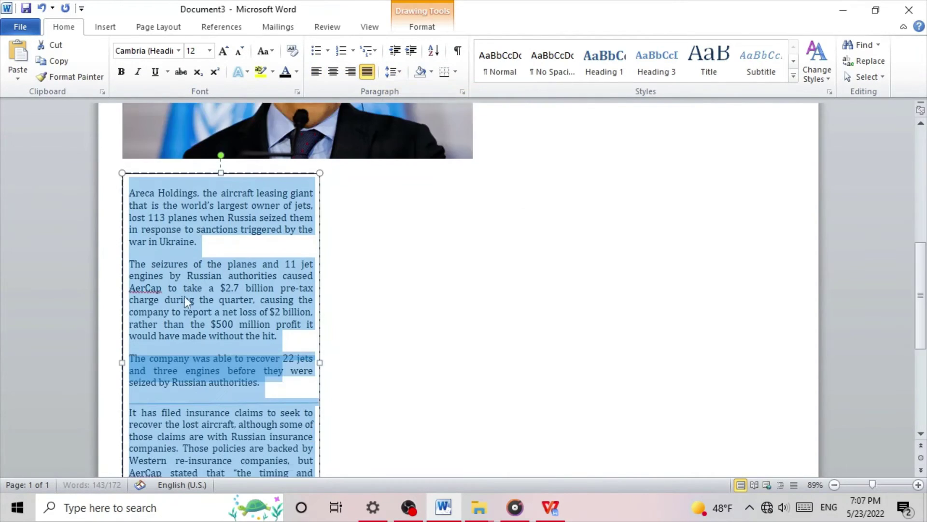
{"action": "left_click", "coordinate": [414, 304]}
- Make the opening letter A of the article bold and enlarge it to 22 pt
{"action": "scroll", "coordinate": [414, 304], "scroll_direction": "up", "scroll_amount": 15}
{"action": "scroll", "coordinate": [214, 314], "scroll_direction": "down", "scroll_amount": 3}
{"action": "scroll", "coordinate": [214, 314], "scroll_direction": "down", "scroll_amount": 5}
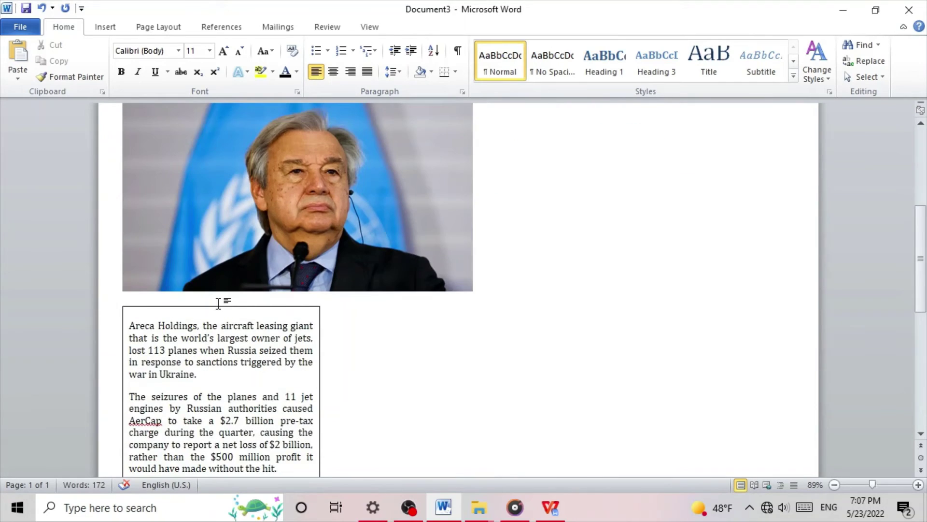
{"action": "left_click_drag", "start_coordinate": [129, 235], "coordinate": [136, 235]}
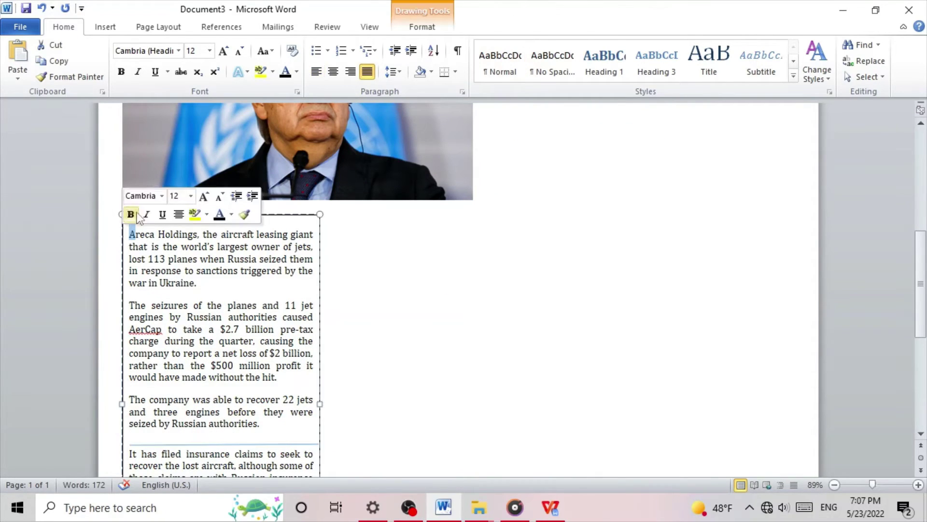
{"action": "left_click", "coordinate": [224, 51]}
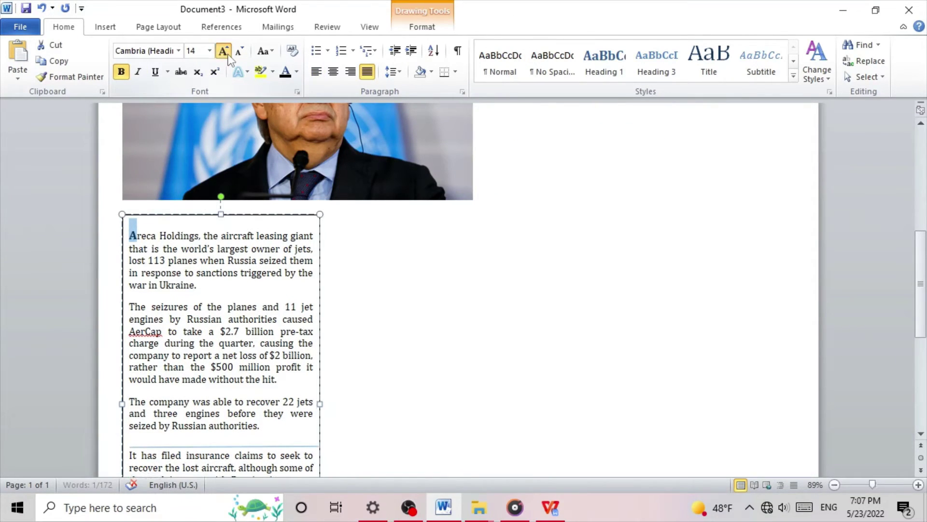
{"action": "left_click", "coordinate": [223, 52]}
{"action": "left_click", "coordinate": [224, 52]}
{"action": "left_click", "coordinate": [224, 51]}
{"action": "left_click", "coordinate": [224, 51]}
{"action": "left_click", "coordinate": [267, 314]}
{"action": "scroll", "coordinate": [213, 253], "scroll_direction": "up", "scroll_amount": 2}
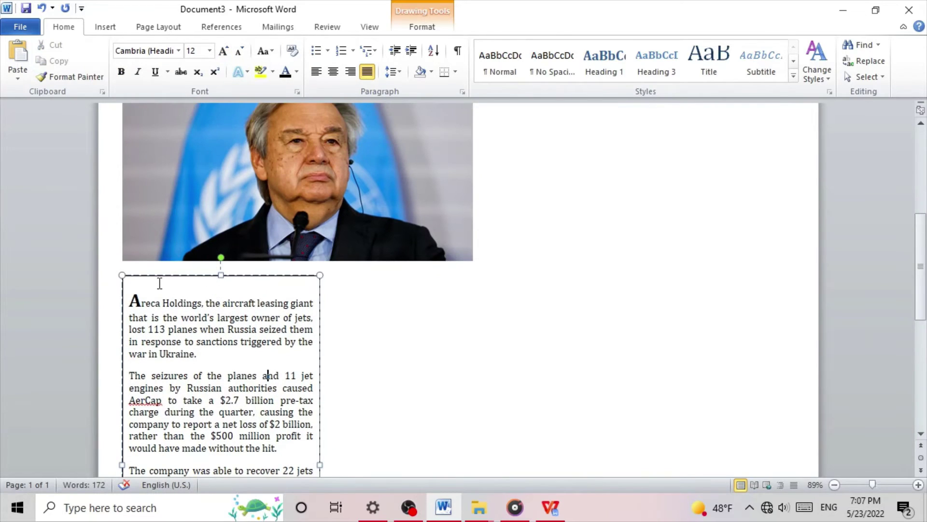
{"action": "left_click", "coordinate": [134, 292]}
{"action": "key", "text": "Return"}
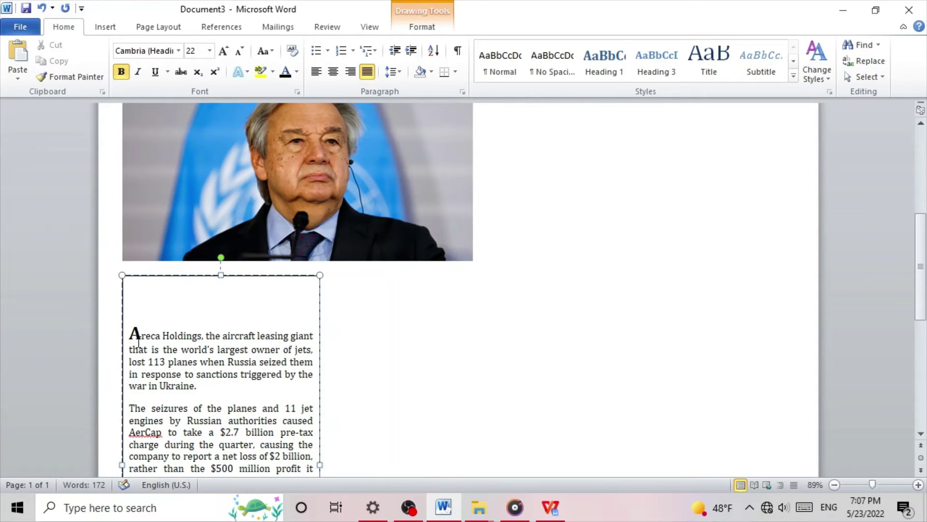
{"action": "key", "text": "BackSpace"}
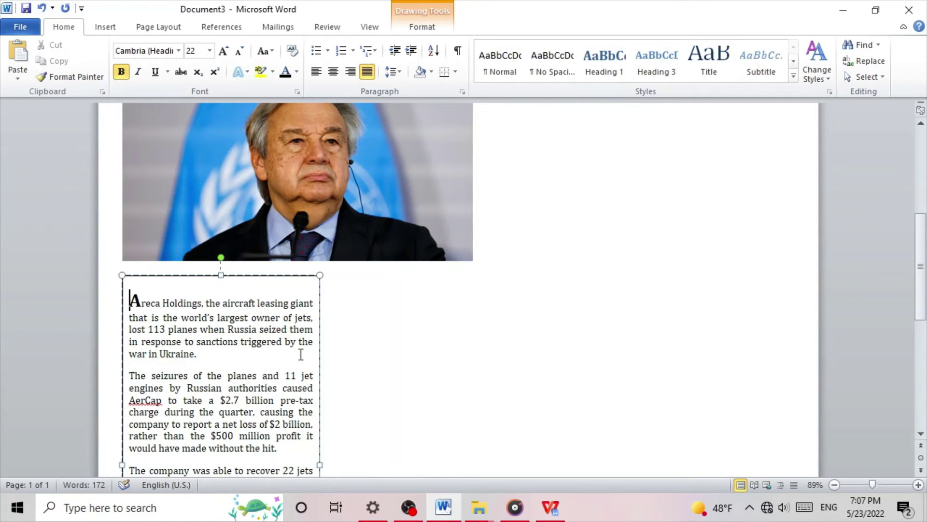
{"action": "left_click", "coordinate": [366, 337]}
- Draw a second, slightly narrower text box beside the first article column, starting nearly level with its top edge
{"action": "scroll", "coordinate": [372, 310], "scroll_direction": "down", "scroll_amount": 10}
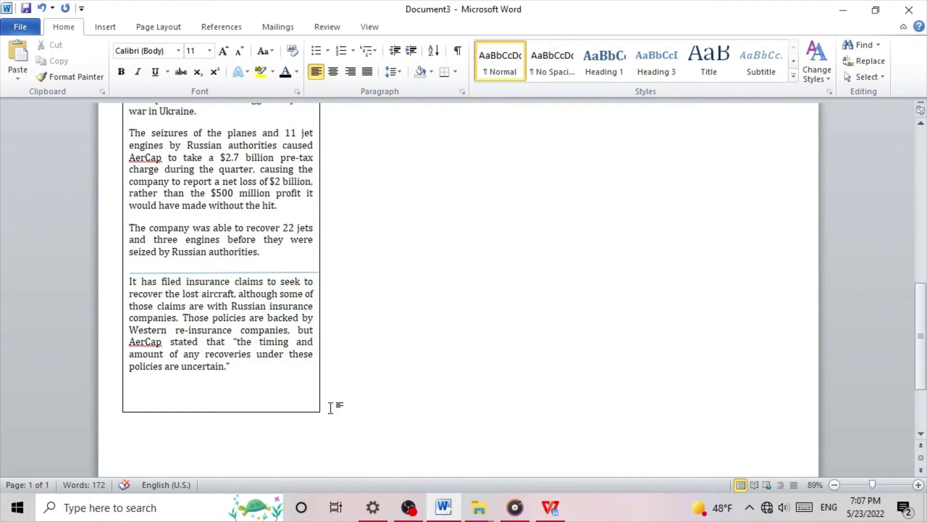
{"action": "scroll", "coordinate": [331, 406], "scroll_direction": "up", "scroll_amount": 3}
{"action": "scroll", "coordinate": [343, 376], "scroll_direction": "up", "scroll_amount": 2}
{"action": "left_click", "coordinate": [104, 27]}
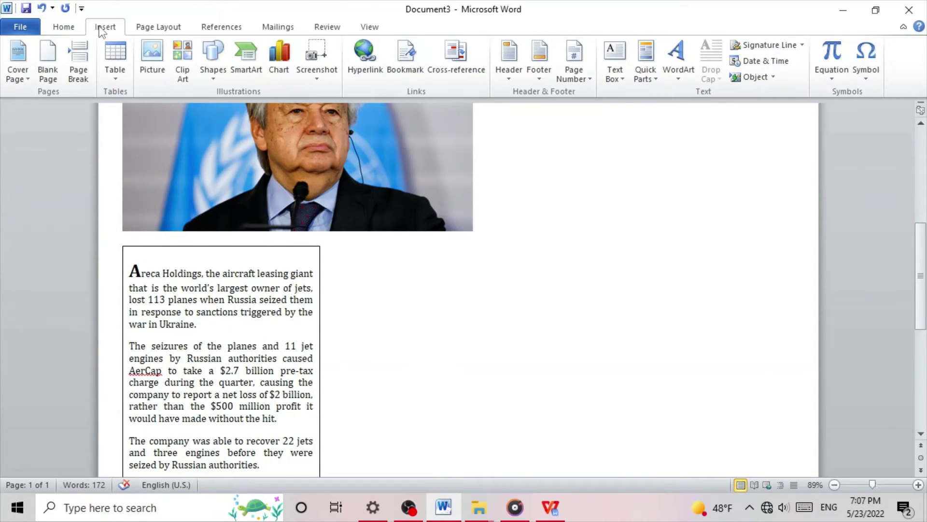
{"action": "left_click", "coordinate": [215, 60]}
{"action": "left_click", "coordinate": [206, 106]}
{"action": "scroll", "coordinate": [456, 338], "scroll_direction": "down", "scroll_amount": 3}
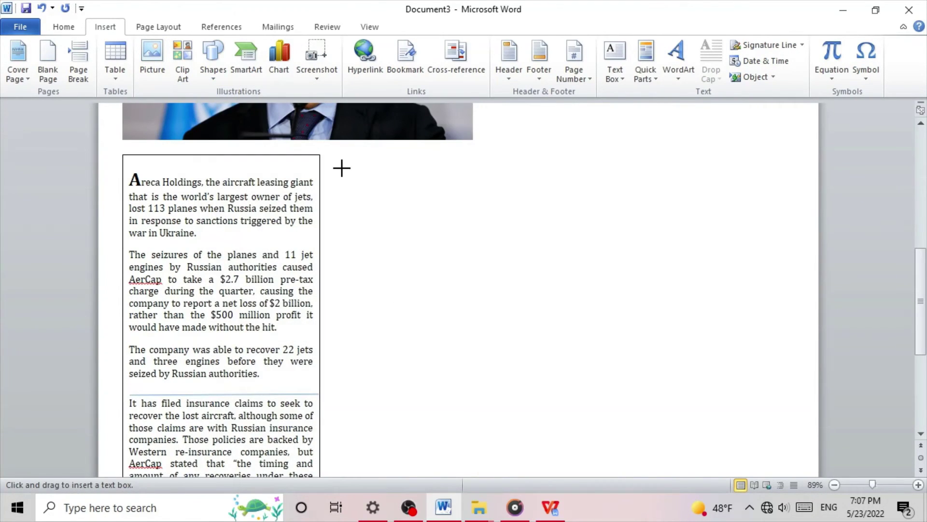
{"action": "left_click_drag", "start_coordinate": [333, 158], "coordinate": [517, 381]}
- Widen the picture from its right edge until it lines up with the second text box's right edge
{"action": "scroll", "coordinate": [450, 413], "scroll_direction": "up", "scroll_amount": 8}
{"action": "left_click", "coordinate": [461, 214]}
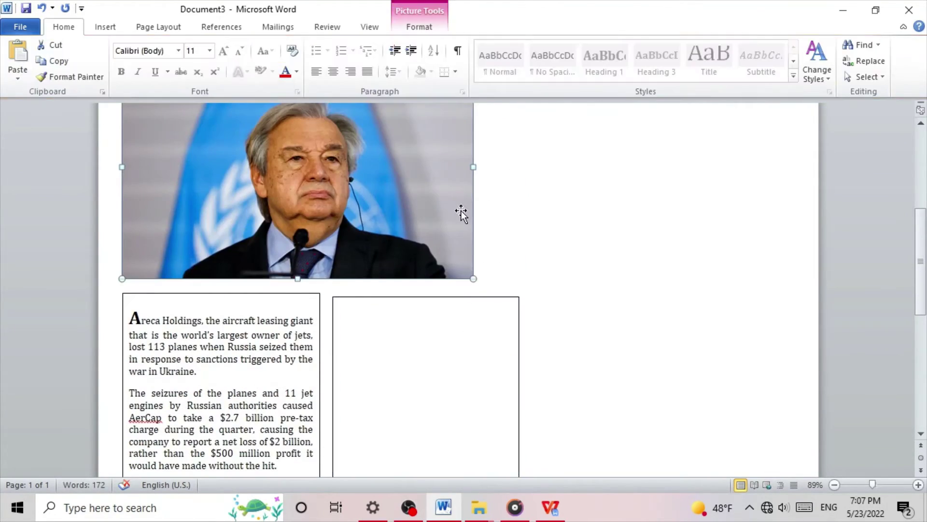
{"action": "left_click_drag", "start_coordinate": [473, 165], "coordinate": [520, 166]}
{"action": "scroll", "coordinate": [554, 320], "scroll_direction": "up", "scroll_amount": 3}
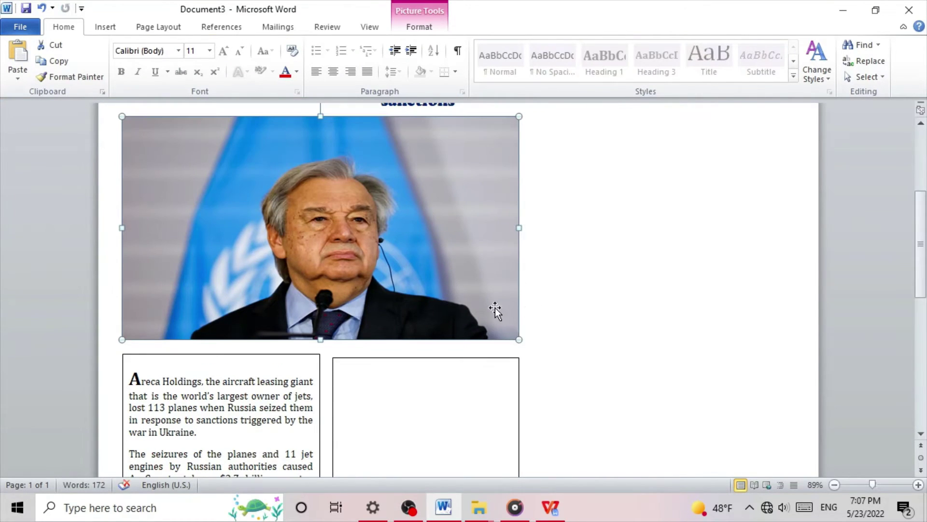
- Copy the Turkey article's opening paragraphs through Some context from all NN news.docx in WPS Office and paste them into the second Word text box
{"action": "left_click", "coordinate": [348, 407]}
{"action": "scroll", "coordinate": [386, 401], "scroll_direction": "down", "scroll_amount": 3}
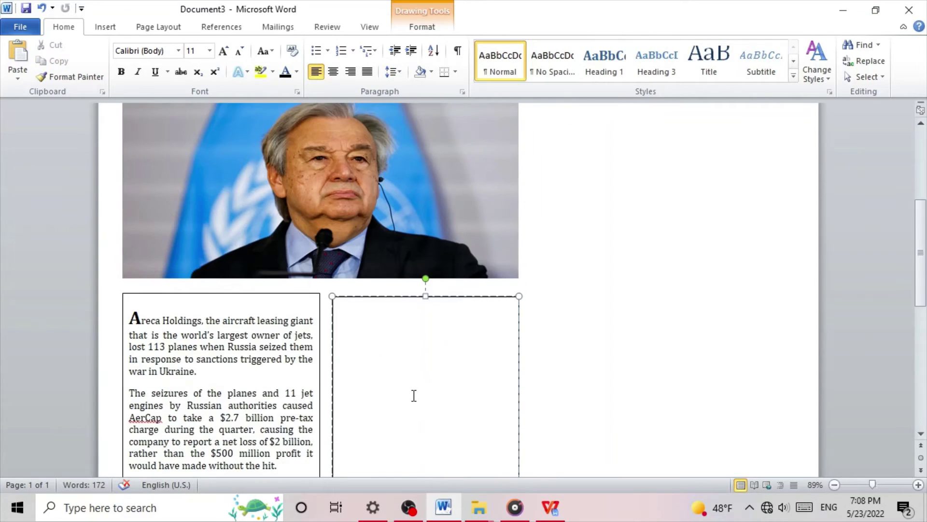
{"action": "left_click", "coordinate": [547, 508]}
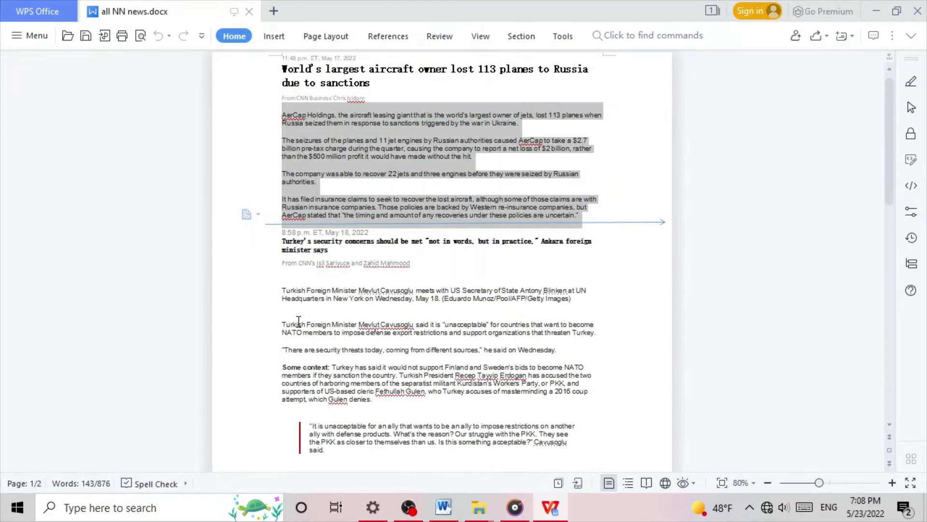
{"action": "left_click_drag", "start_coordinate": [284, 245], "coordinate": [282, 233]}
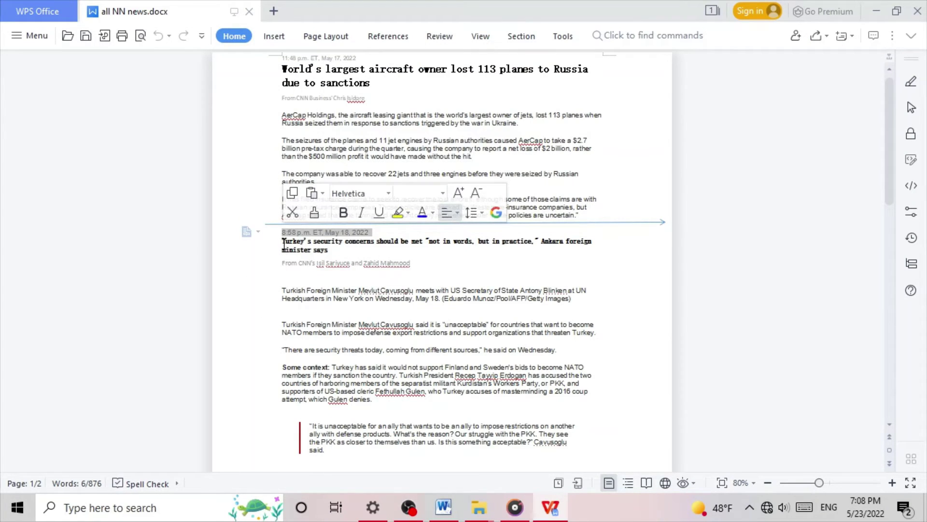
{"action": "scroll", "coordinate": [338, 364], "scroll_direction": "down", "scroll_amount": 13}
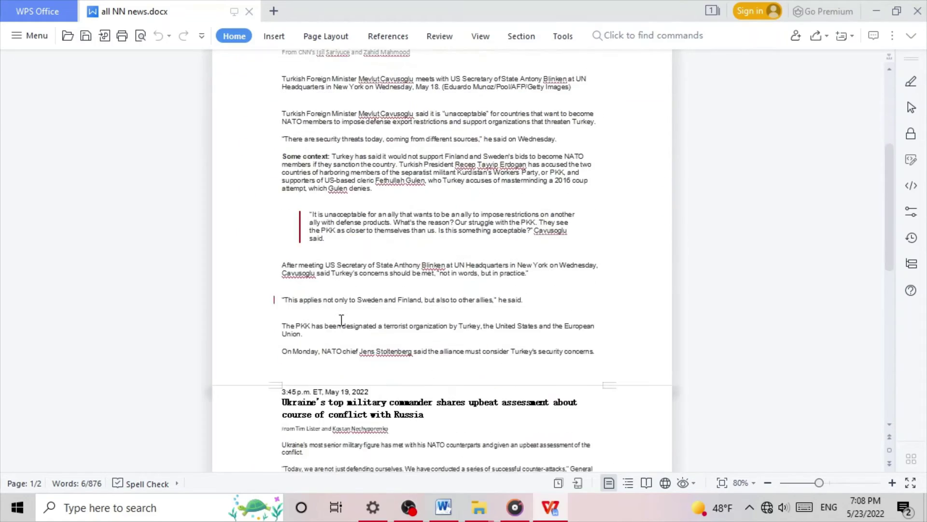
{"action": "scroll", "coordinate": [296, 273], "scroll_direction": "up", "scroll_amount": 3}
{"action": "scroll", "coordinate": [285, 297], "scroll_direction": "up", "scroll_amount": 9}
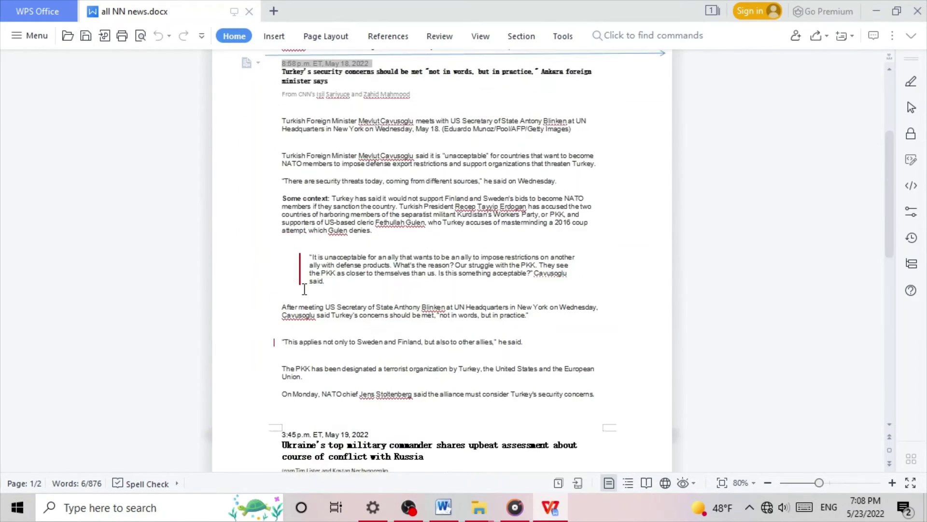
{"action": "left_click_drag", "start_coordinate": [279, 256], "coordinate": [463, 367]}
{"action": "key", "text": "ctrl+c"}
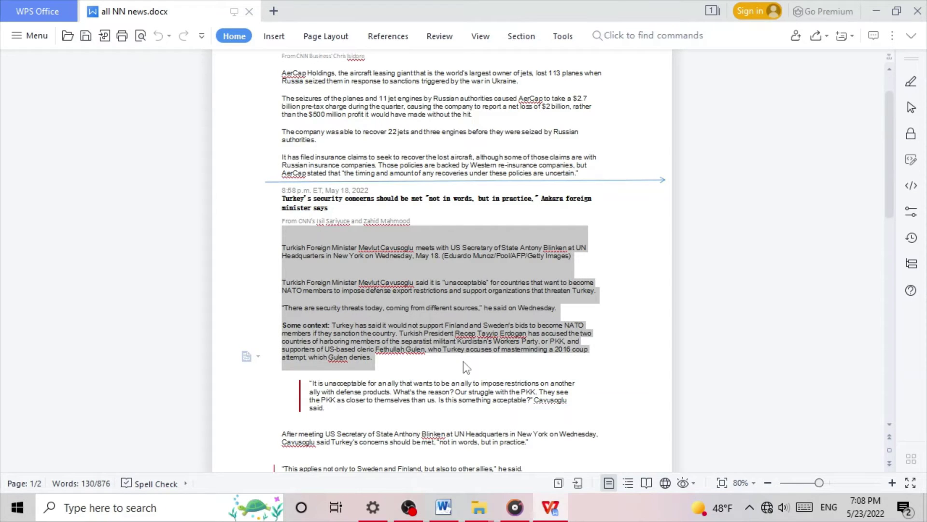
{"action": "left_click", "coordinate": [440, 512]}
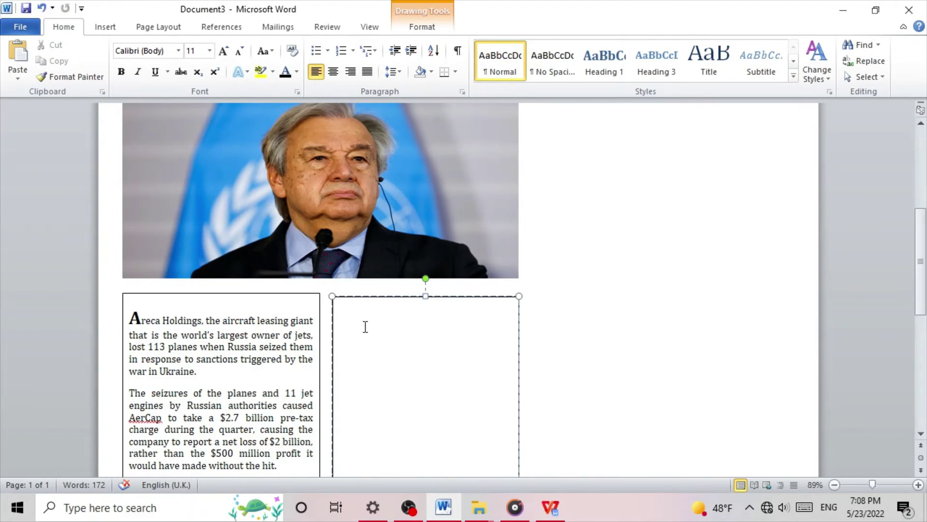
{"action": "key", "text": "ctrl+v"}
{"action": "scroll", "coordinate": [356, 226], "scroll_direction": "up", "scroll_amount": 1}
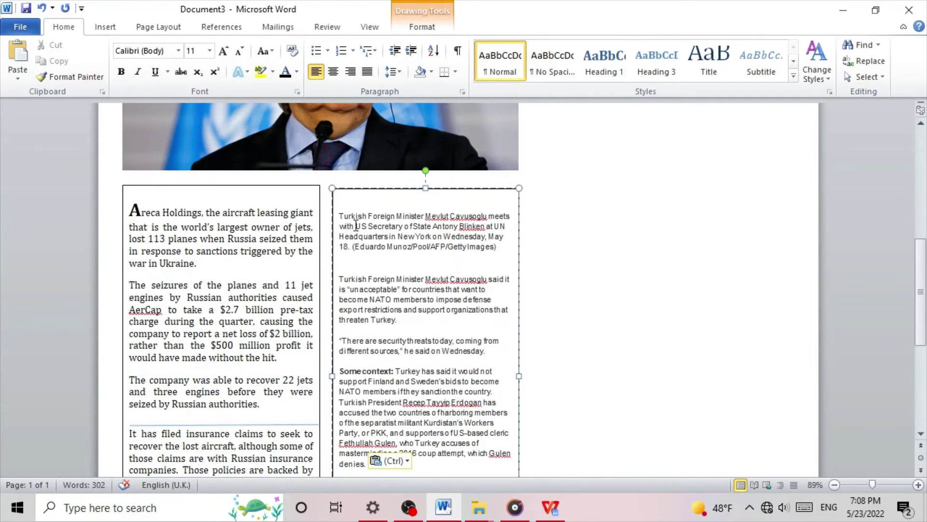
- Set all the Turkey article text in the second text box to Cambria (Headings) at 12 pt
{"action": "key", "text": "ctrl+a"}
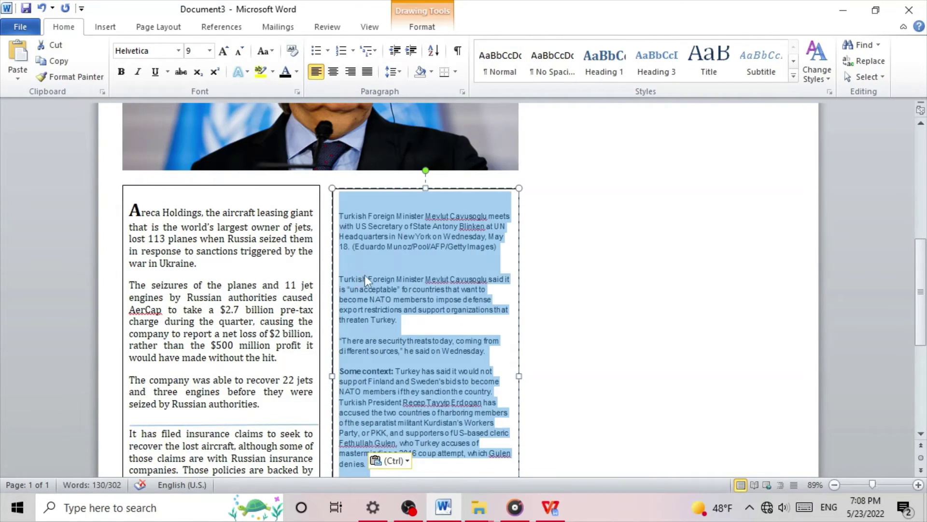
{"action": "scroll", "coordinate": [364, 275], "scroll_direction": "up", "scroll_amount": 1}
{"action": "left_click", "coordinate": [104, 27]}
{"action": "scroll", "coordinate": [89, 36], "scroll_direction": "up", "scroll_amount": 1}
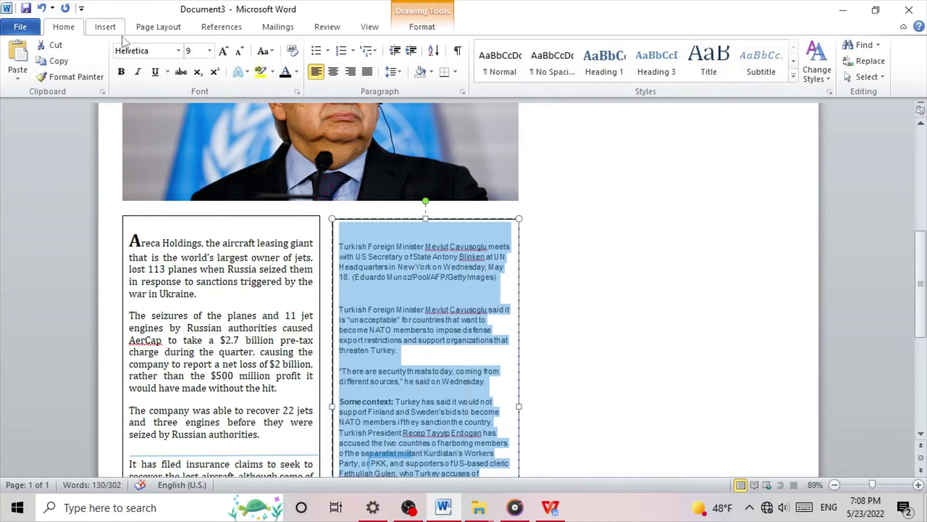
{"action": "left_click", "coordinate": [178, 50]}
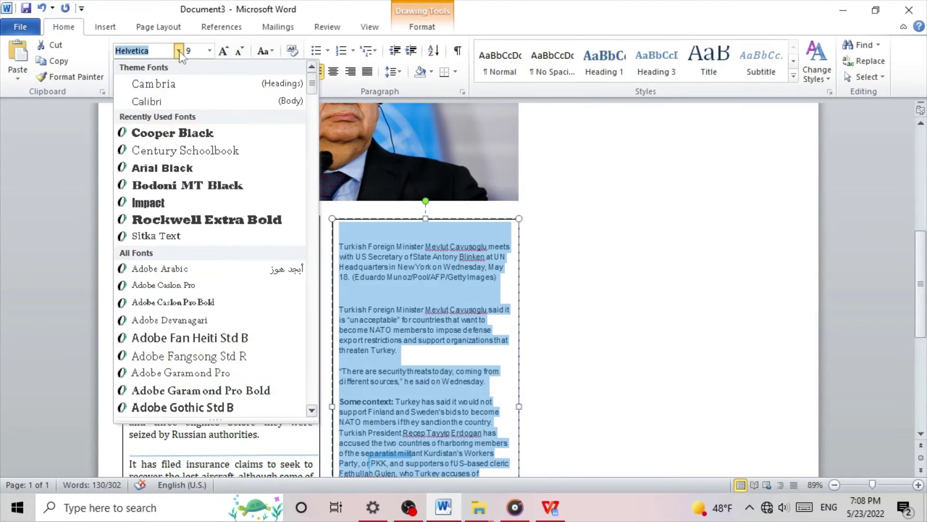
{"action": "left_click", "coordinate": [164, 79]}
{"action": "left_click", "coordinate": [210, 50]}
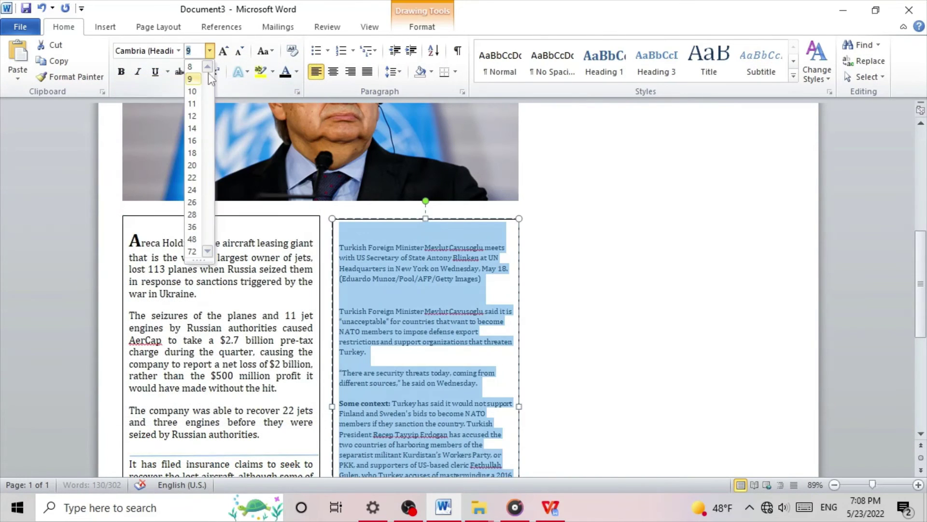
{"action": "left_click", "coordinate": [192, 117]}
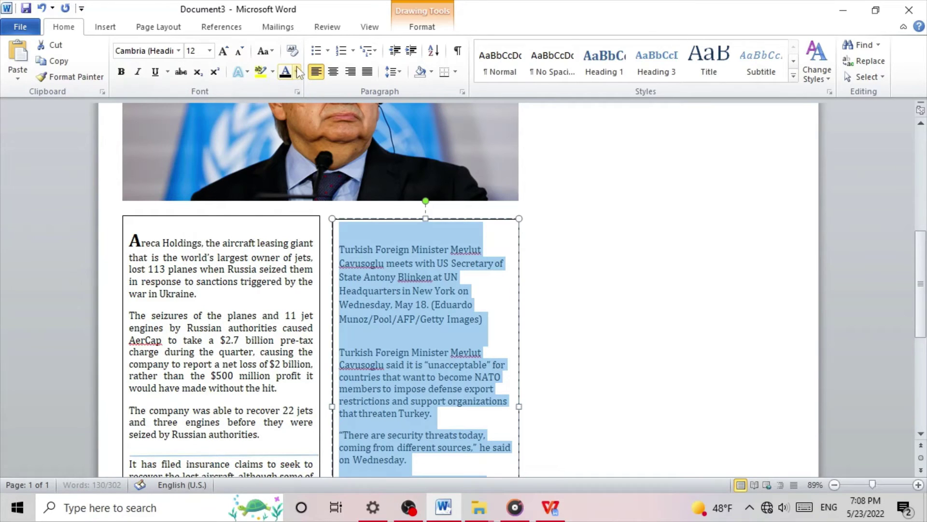
- Justify the Turkey article text in the second text box and give it single line spacing
{"action": "left_click", "coordinate": [367, 72]}
{"action": "left_click", "coordinate": [399, 71]}
{"action": "left_click", "coordinate": [413, 92]}
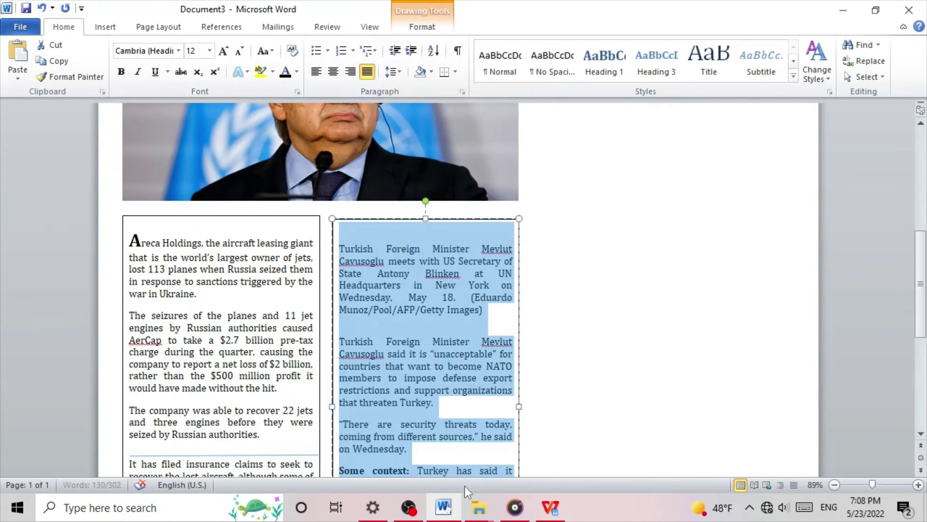
- Remove the shape outline from both article text boxes, the aircraft one and the Turkey one
{"action": "left_click", "coordinate": [428, 311]}
{"action": "scroll", "coordinate": [433, 351], "scroll_direction": "down", "scroll_amount": 5}
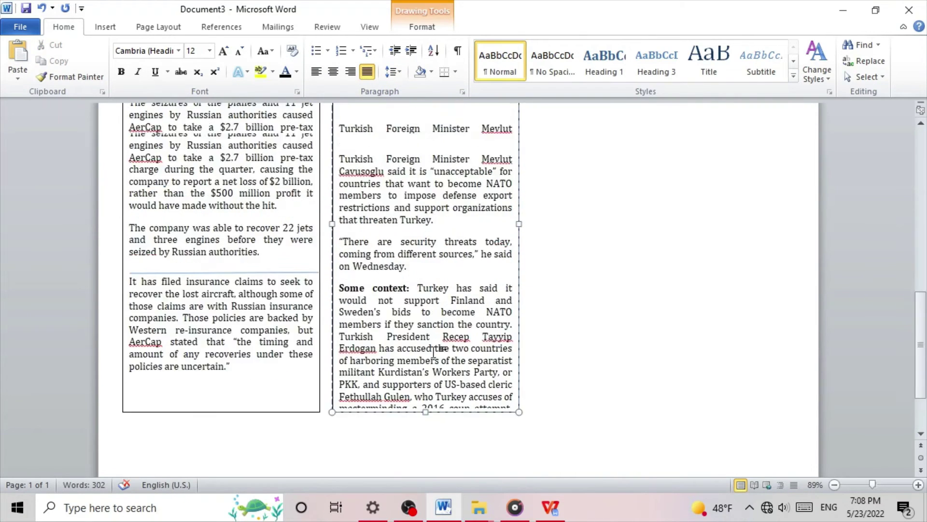
{"action": "scroll", "coordinate": [198, 234], "scroll_direction": "up", "scroll_amount": 1}
{"action": "left_click", "coordinate": [199, 234]}
{"action": "scroll", "coordinate": [198, 227], "scroll_direction": "up", "scroll_amount": 5}
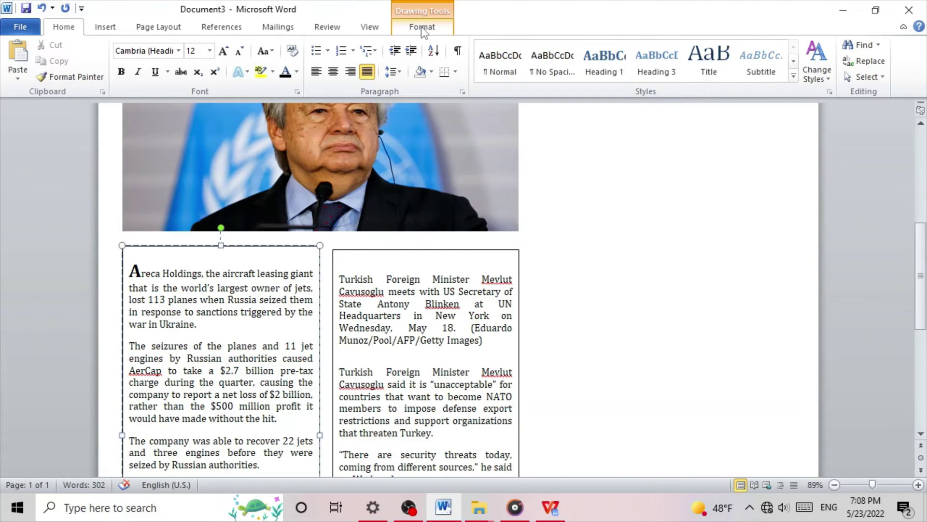
{"action": "left_click", "coordinate": [421, 27]}
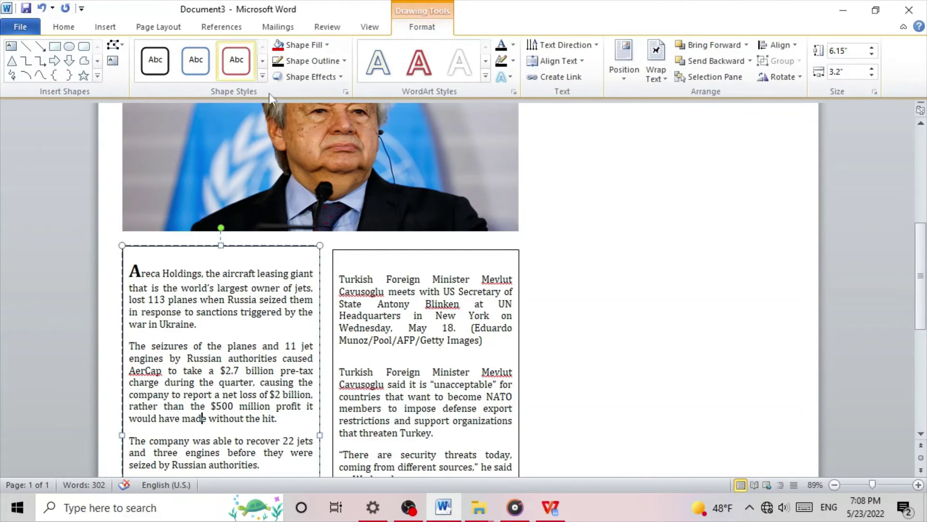
{"action": "left_click", "coordinate": [340, 59]}
{"action": "left_click", "coordinate": [315, 182]}
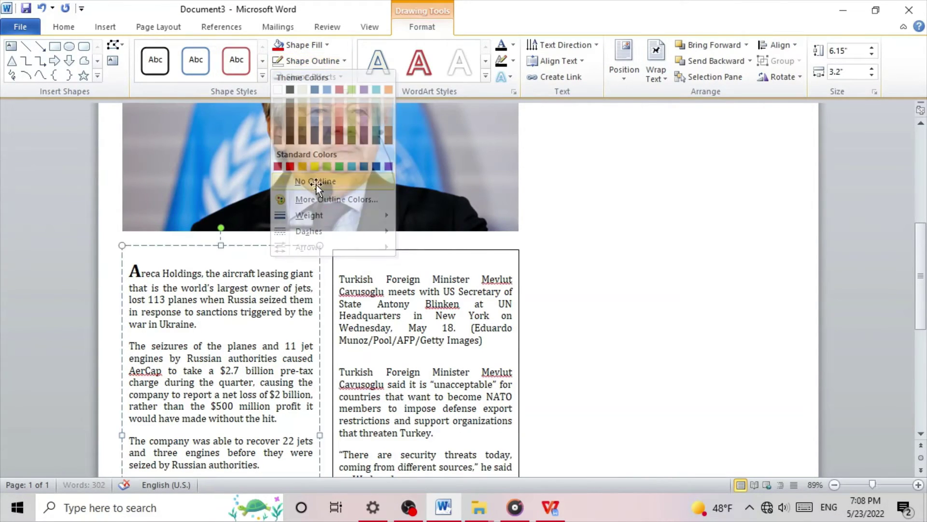
{"action": "left_click", "coordinate": [308, 60]}
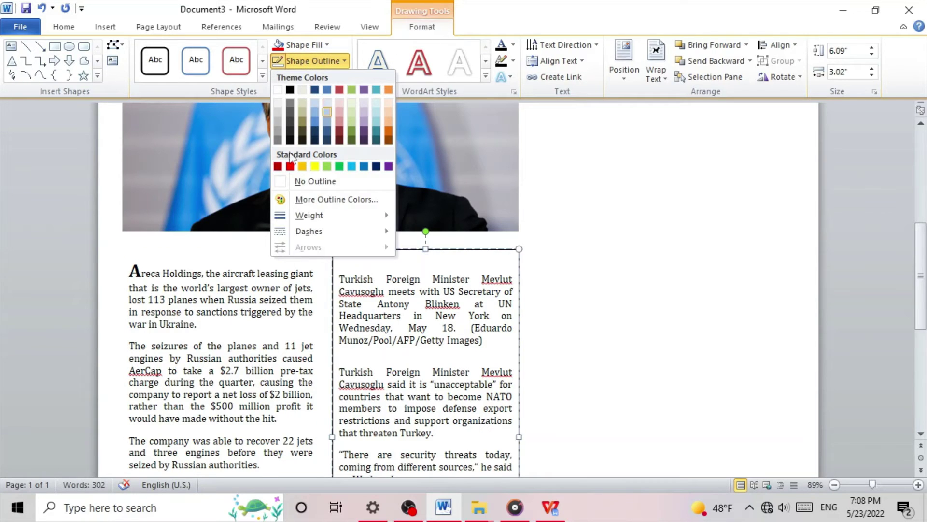
{"action": "left_click", "coordinate": [321, 181]}
{"action": "scroll", "coordinate": [627, 305], "scroll_direction": "down", "scroll_amount": 3}
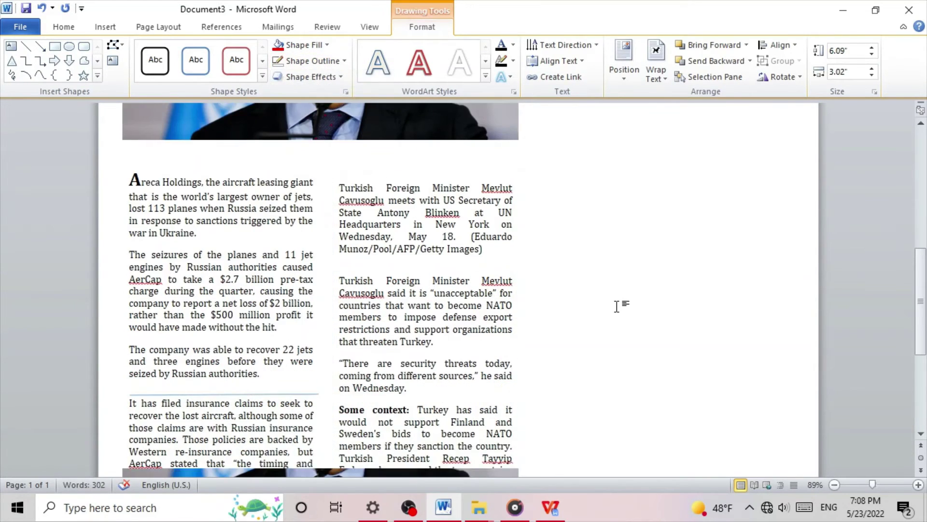
- Examine the front page from the King Reporter masthead to the end of the article columns
{"action": "left_click", "coordinate": [617, 305]}
{"action": "scroll", "coordinate": [616, 305], "scroll_direction": "up", "scroll_amount": 6}
{"action": "scroll", "coordinate": [377, 241], "scroll_direction": "down", "scroll_amount": 8}
{"action": "scroll", "coordinate": [378, 242], "scroll_direction": "down", "scroll_amount": 4}
{"action": "scroll", "coordinate": [336, 265], "scroll_direction": "up", "scroll_amount": 12}
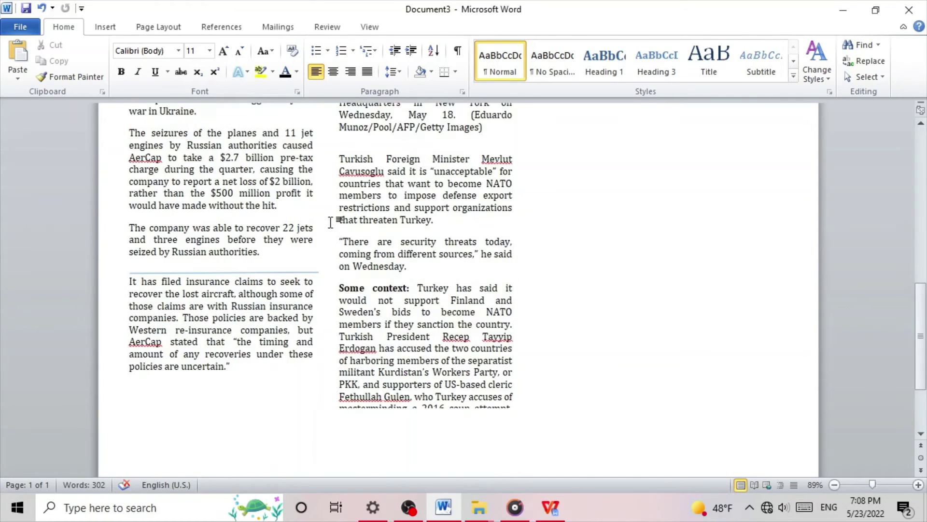
{"action": "scroll", "coordinate": [567, 275], "scroll_direction": "up", "scroll_amount": 6}
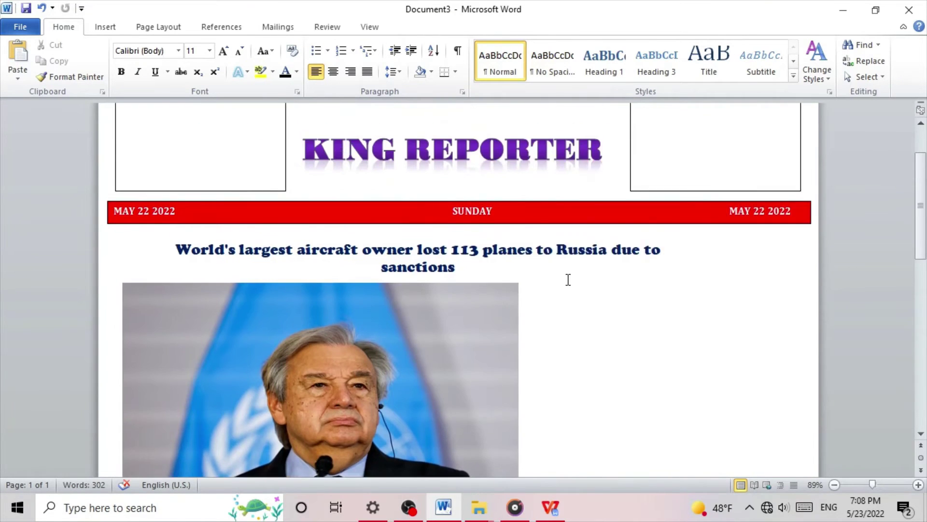
{"action": "scroll", "coordinate": [710, 364], "scroll_direction": "down", "scroll_amount": 4}
{"action": "scroll", "coordinate": [710, 360], "scroll_direction": "down", "scroll_amount": 4}
{"action": "scroll", "coordinate": [662, 321], "scroll_direction": "up", "scroll_amount": 5}
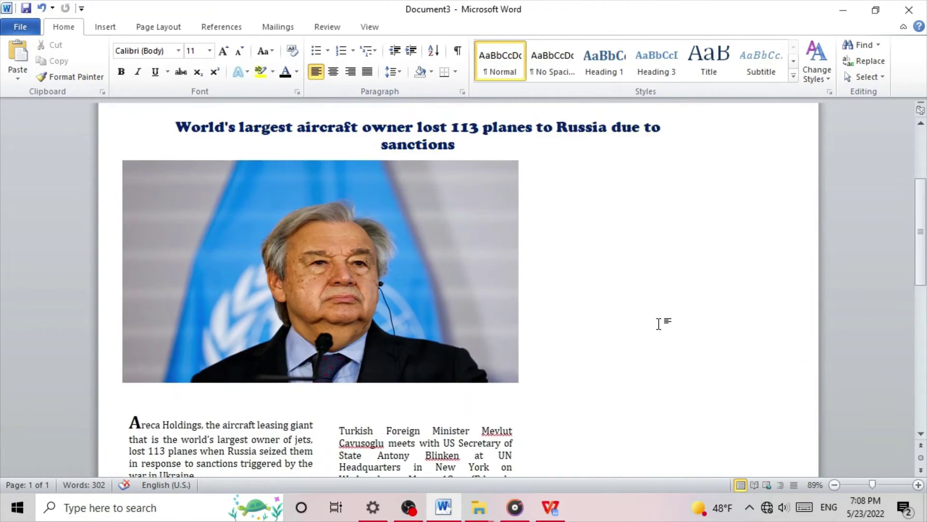
{"action": "scroll", "coordinate": [627, 257], "scroll_direction": "down", "scroll_amount": 4}
{"action": "scroll", "coordinate": [627, 257], "scroll_direction": "up", "scroll_amount": 4}
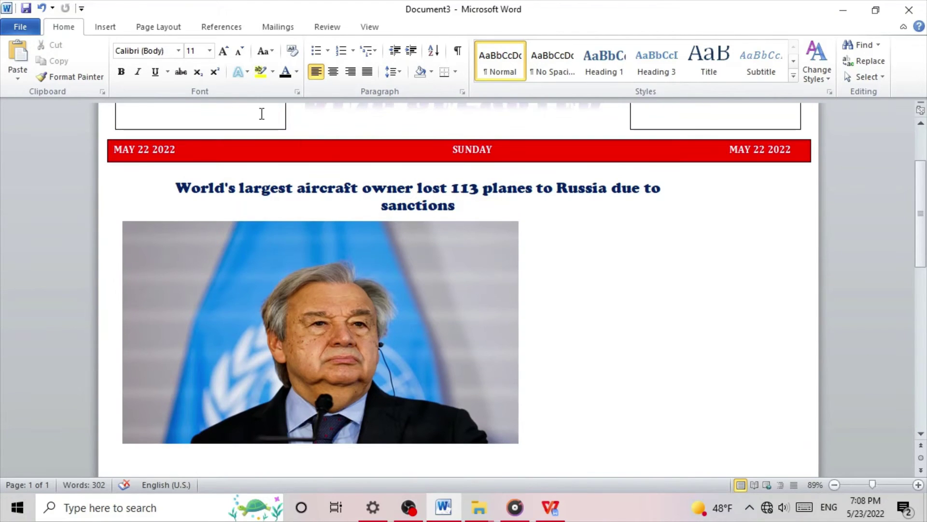
- Insert the team picture images (3) from the Pictures folder and set its text wrapping to In Front of Text
{"action": "left_click", "coordinate": [102, 29]}
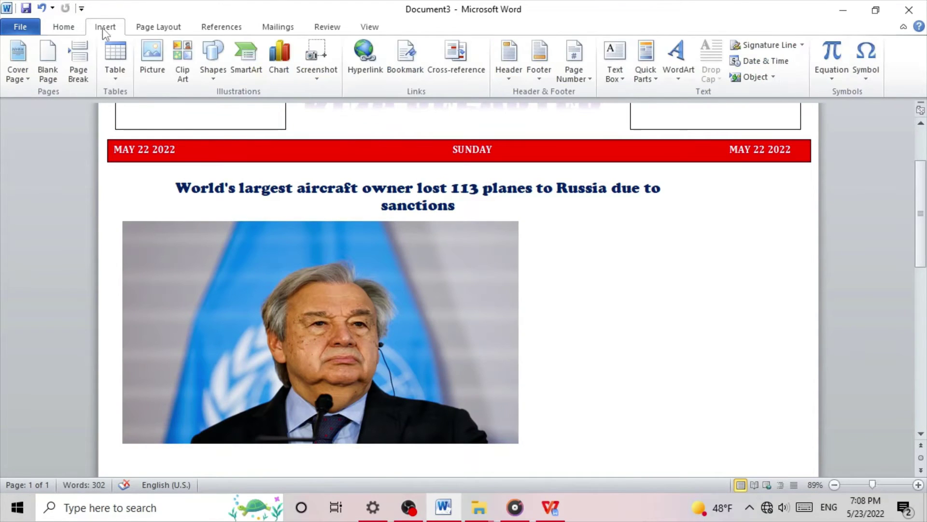
{"action": "left_click", "coordinate": [146, 61]}
{"action": "scroll", "coordinate": [280, 118], "scroll_direction": "down", "scroll_amount": 6}
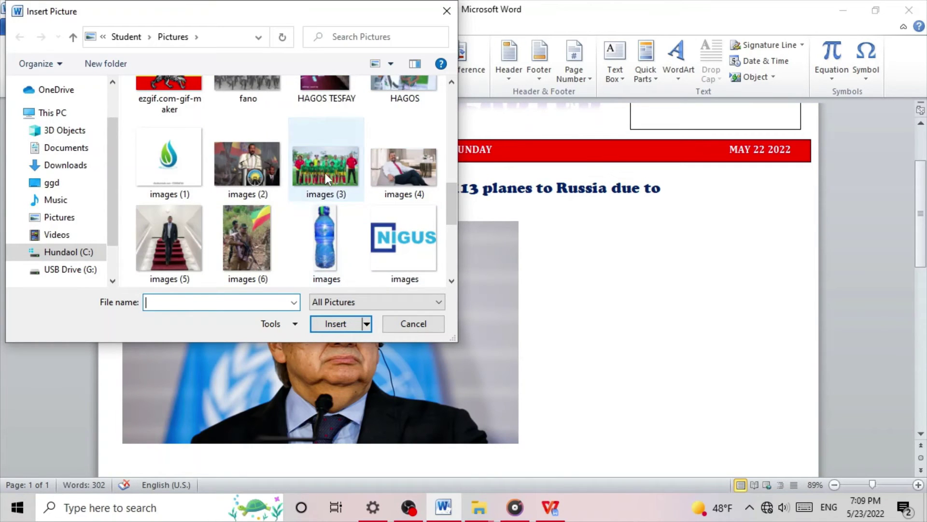
{"action": "left_click", "coordinate": [326, 173]}
{"action": "left_click", "coordinate": [344, 321]}
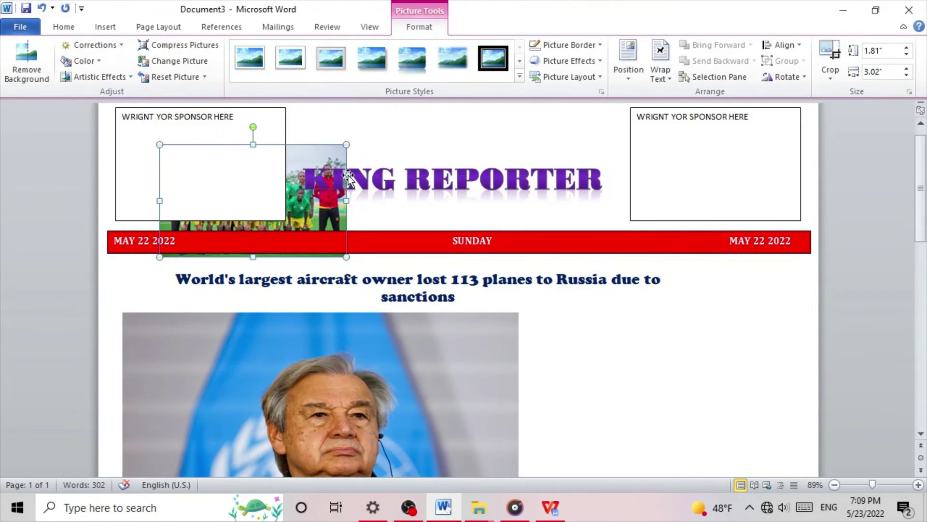
{"action": "left_click", "coordinate": [661, 57]}
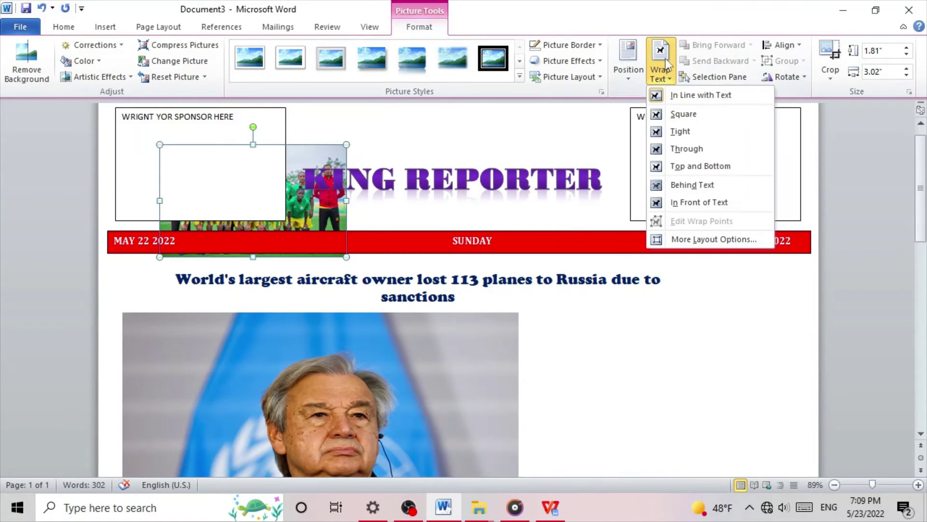
{"action": "left_click", "coordinate": [684, 203]}
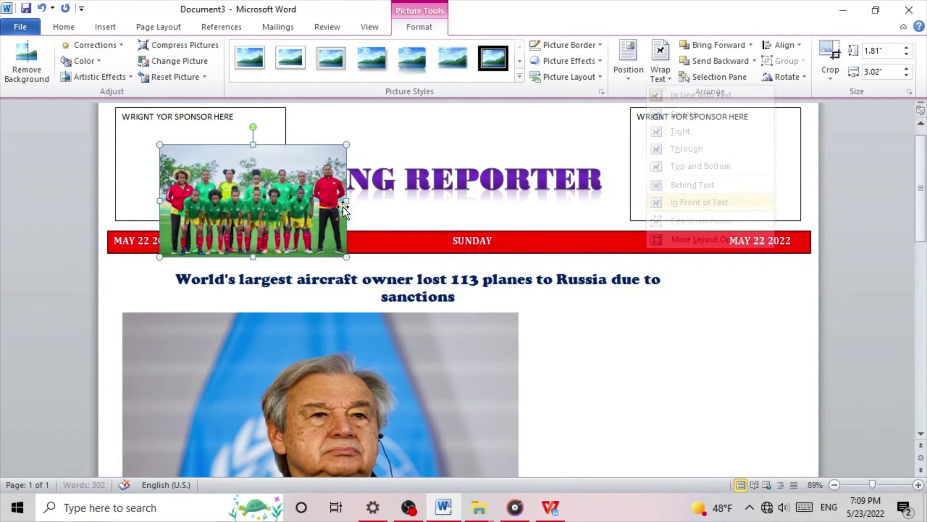
- Move the team picture out of the masthead into the blank area to the right of the main photo
{"action": "left_click_drag", "start_coordinate": [322, 205], "coordinate": [640, 365]}
{"action": "scroll", "coordinate": [617, 307], "scroll_direction": "down", "scroll_amount": 5}
{"action": "left_click_drag", "start_coordinate": [561, 258], "coordinate": [684, 280]}
{"action": "scroll", "coordinate": [667, 275], "scroll_direction": "down", "scroll_amount": 3}
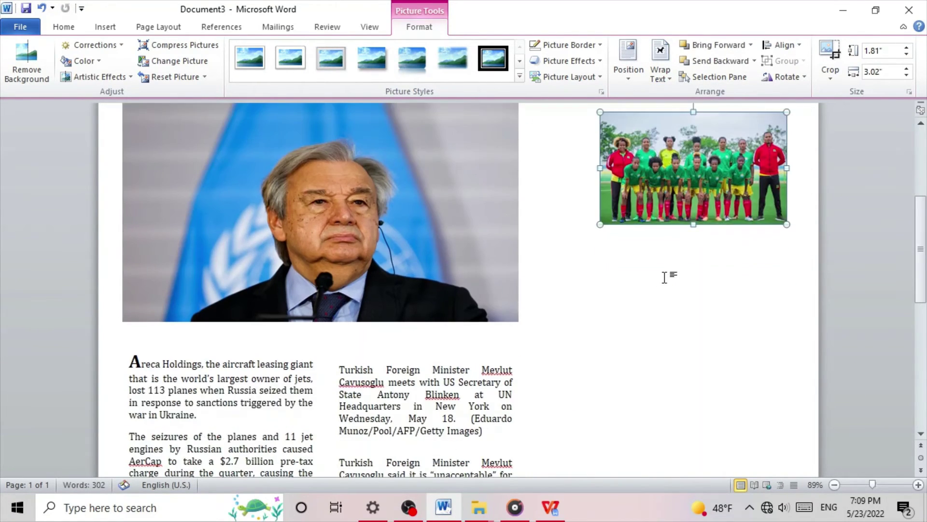
{"action": "left_click_drag", "start_coordinate": [696, 224], "coordinate": [638, 218]}
{"action": "scroll", "coordinate": [639, 219], "scroll_direction": "up", "scroll_amount": 3}
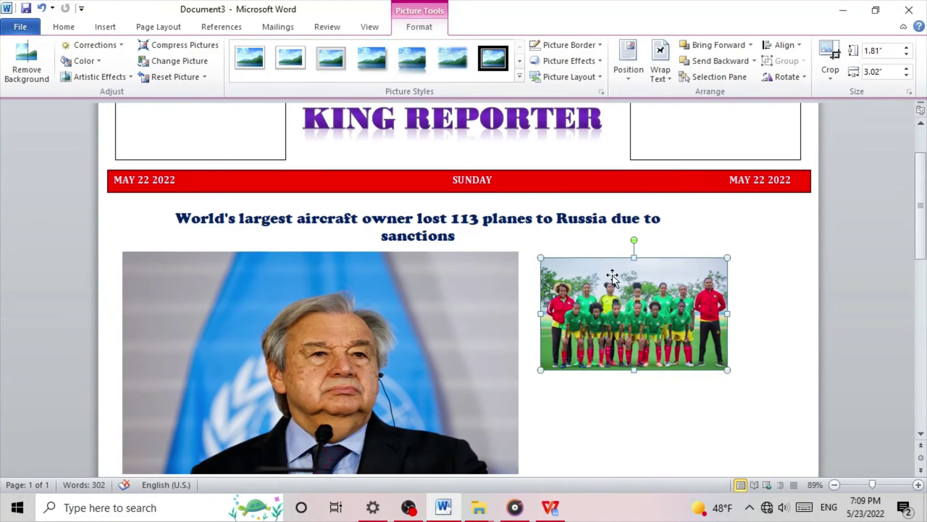
- Try the team picture lower on the page, beside the upper part of the Turkey article column
{"action": "left_click_drag", "start_coordinate": [638, 339], "coordinate": [672, 405]}
{"action": "scroll", "coordinate": [671, 404], "scroll_direction": "down", "scroll_amount": 3}
{"action": "left_click_drag", "start_coordinate": [635, 239], "coordinate": [610, 200]}
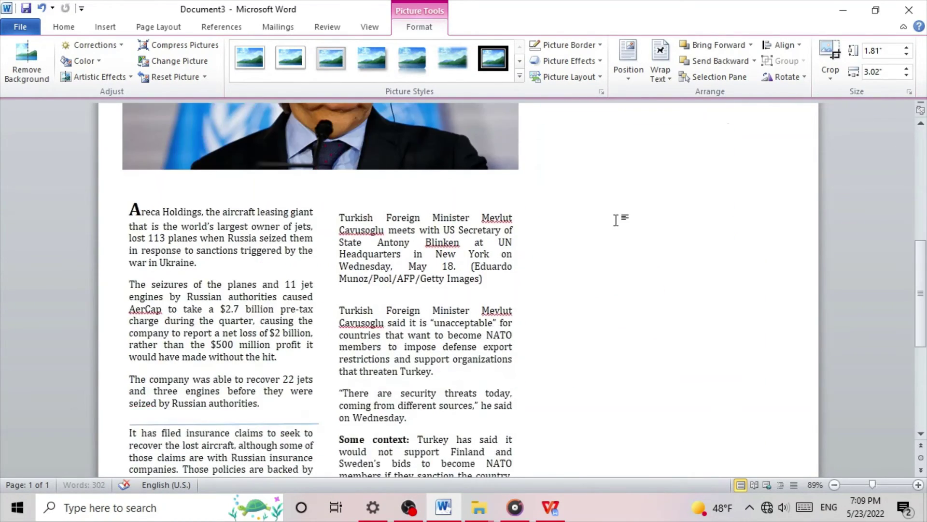
{"action": "scroll", "coordinate": [616, 219], "scroll_direction": "up", "scroll_amount": 3}
{"action": "left_click_drag", "start_coordinate": [621, 276], "coordinate": [621, 417]}
{"action": "scroll", "coordinate": [621, 304], "scroll_direction": "down", "scroll_amount": 3}
{"action": "scroll", "coordinate": [628, 382], "scroll_direction": "down", "scroll_amount": 3}
{"action": "scroll", "coordinate": [628, 382], "scroll_direction": "down", "scroll_amount": 10}
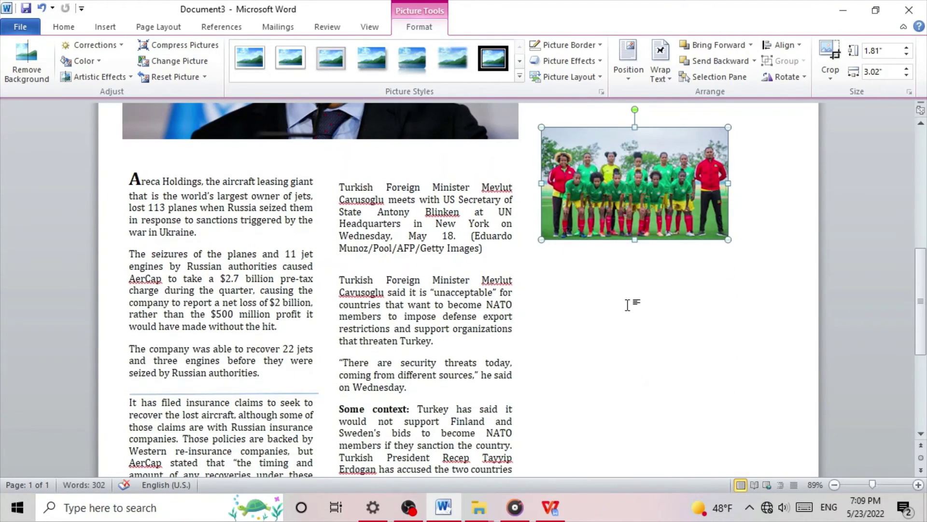
{"action": "scroll", "coordinate": [612, 292], "scroll_direction": "up", "scroll_amount": 15}
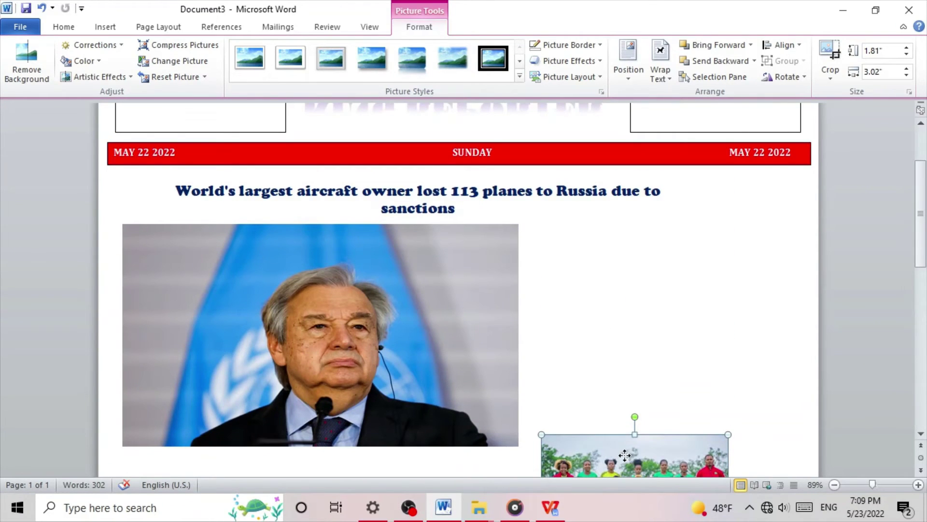
- Align the team picture's top edge with the main photo and enlarge it to about 2.58 by 4.31 inches
{"action": "left_click_drag", "start_coordinate": [625, 455], "coordinate": [618, 242]}
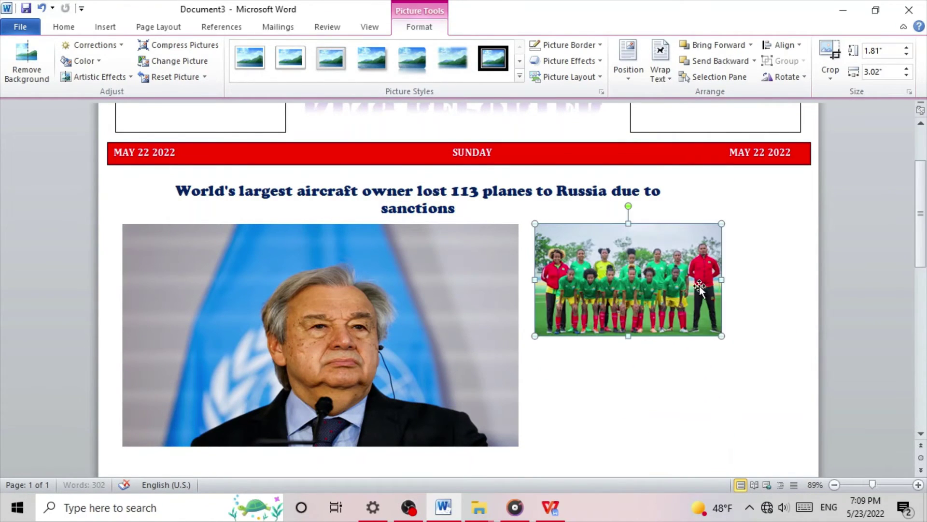
{"action": "left_click_drag", "start_coordinate": [722, 335], "coordinate": [801, 383]}
{"action": "scroll", "coordinate": [650, 342], "scroll_direction": "down", "scroll_amount": 3}
{"action": "left_click_drag", "start_coordinate": [644, 220], "coordinate": [642, 222]}
{"action": "scroll", "coordinate": [676, 238], "scroll_direction": "up", "scroll_amount": 1}
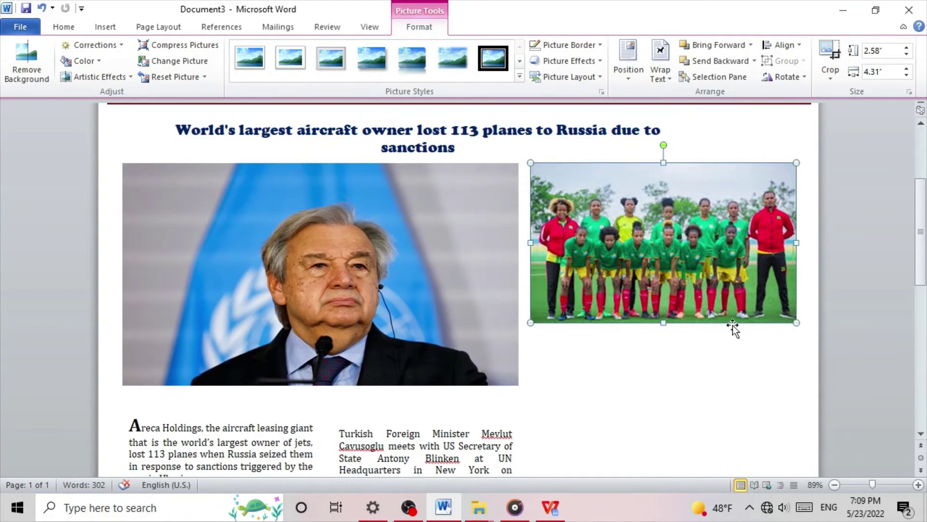
{"action": "scroll", "coordinate": [681, 260], "scroll_direction": "up", "scroll_amount": 4}
{"action": "left_click", "coordinate": [647, 345]}
{"action": "scroll", "coordinate": [648, 346], "scroll_direction": "down", "scroll_amount": 10}
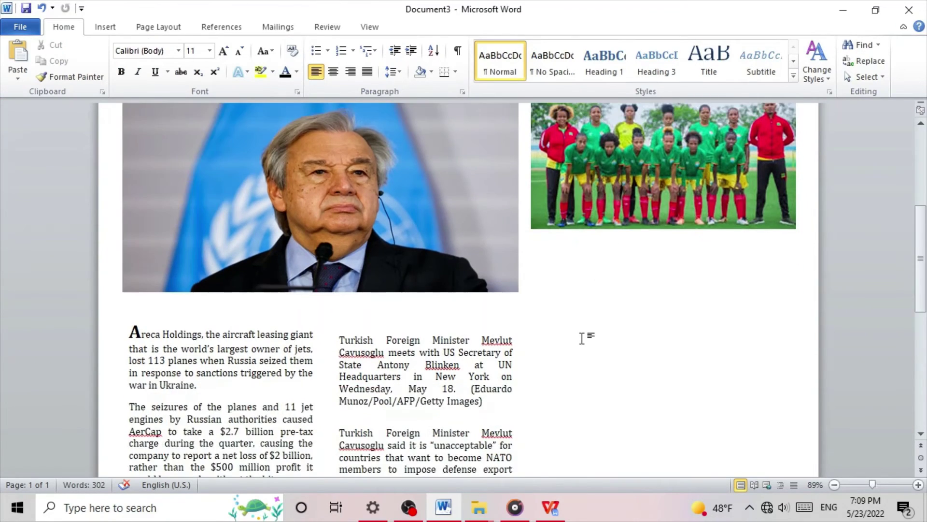
- Narrow the main photo by pulling its right edge inward, leaving a wider gap before the team picture
{"action": "scroll", "coordinate": [657, 372], "scroll_direction": "up", "scroll_amount": 6}
{"action": "left_click", "coordinate": [439, 264]}
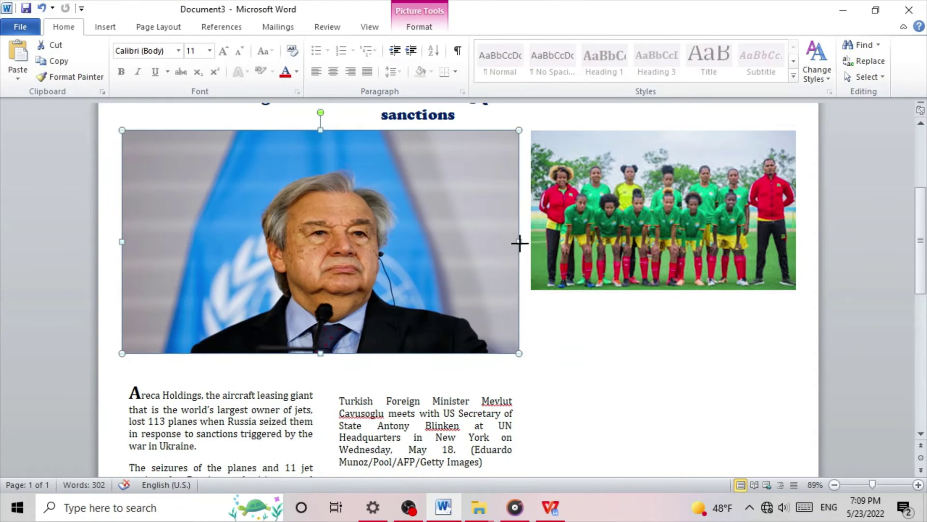
{"action": "left_click_drag", "start_coordinate": [519, 243], "coordinate": [485, 245]}
{"action": "scroll", "coordinate": [518, 300], "scroll_direction": "up", "scroll_amount": 3}
{"action": "scroll", "coordinate": [562, 355], "scroll_direction": "down", "scroll_amount": 6}
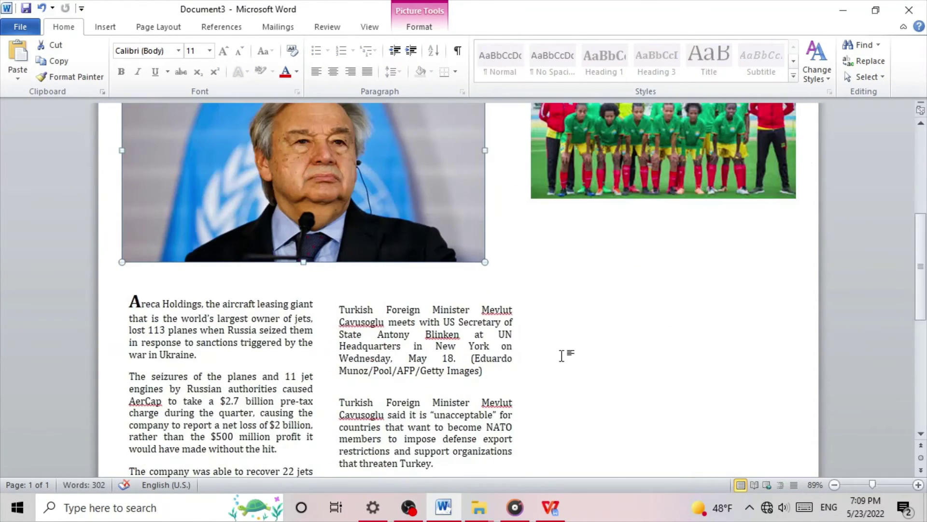
{"action": "left_click", "coordinate": [562, 355]}
{"action": "scroll", "coordinate": [569, 332], "scroll_direction": "up", "scroll_amount": 6}
{"action": "scroll", "coordinate": [629, 384], "scroll_direction": "down", "scroll_amount": 4}
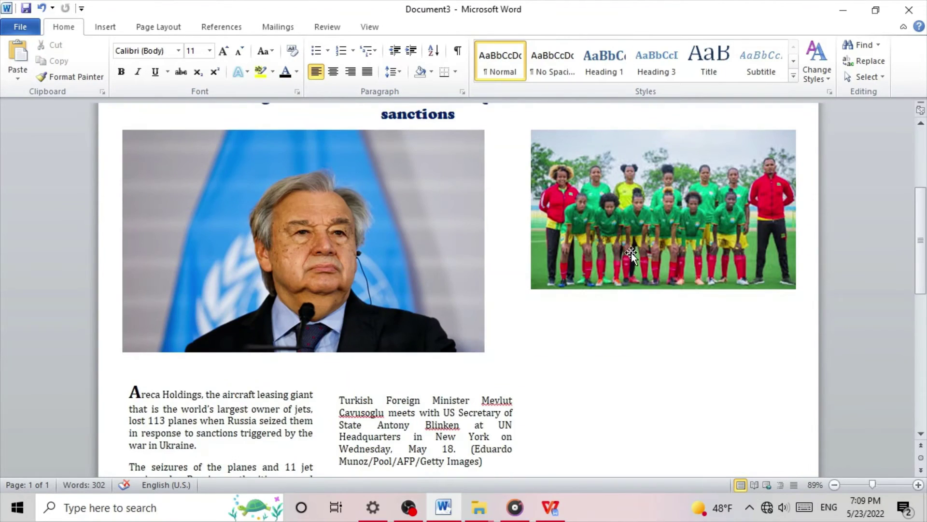
- Move the team picture down beside the Turkey article column, with its top level with the article's first line
{"action": "left_click", "coordinate": [631, 252]}
{"action": "scroll", "coordinate": [649, 376], "scroll_direction": "down", "scroll_amount": 5}
{"action": "left_click_drag", "start_coordinate": [648, 207], "coordinate": [646, 280]}
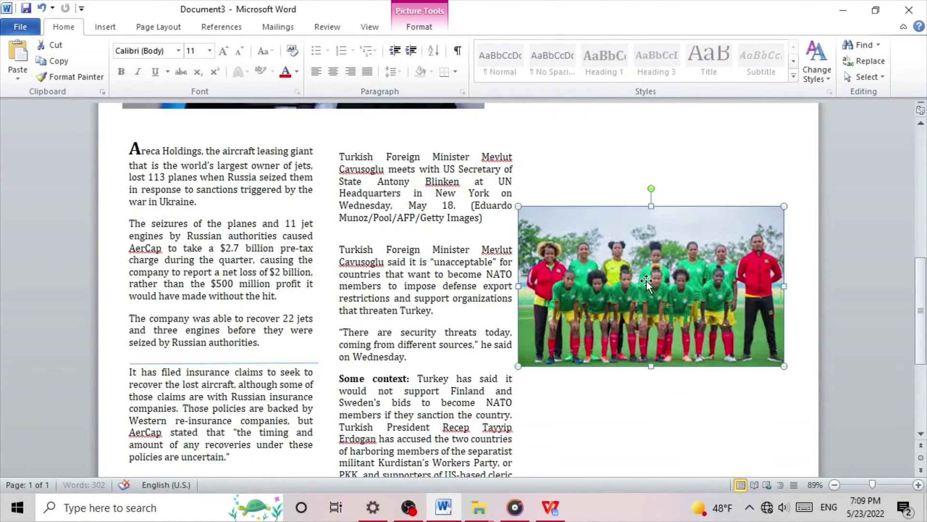
{"action": "scroll", "coordinate": [631, 227], "scroll_direction": "down", "scroll_amount": 3}
{"action": "left_click", "coordinate": [620, 337]}
{"action": "scroll", "coordinate": [628, 338], "scroll_direction": "up", "scroll_amount": 8}
{"action": "scroll", "coordinate": [579, 323], "scroll_direction": "down", "scroll_amount": 7}
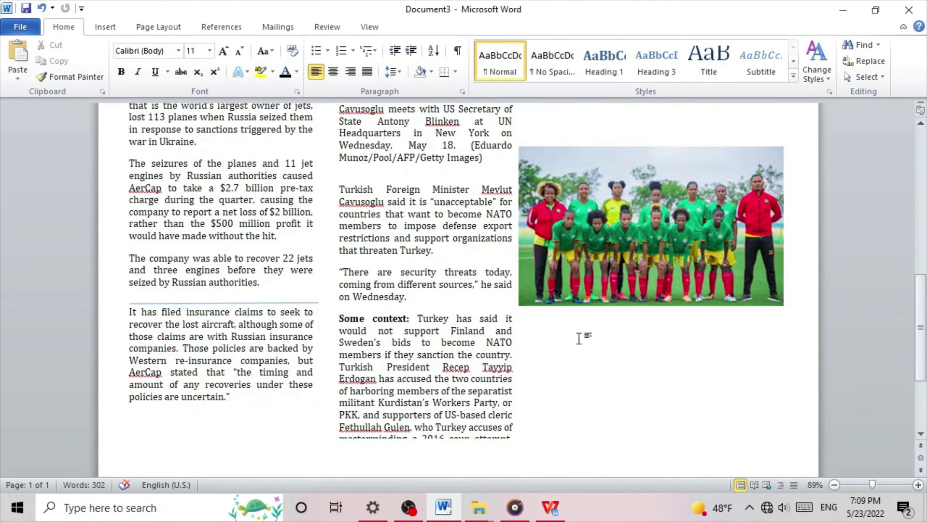
{"action": "scroll", "coordinate": [579, 338], "scroll_direction": "up", "scroll_amount": 2}
{"action": "left_click_drag", "start_coordinate": [581, 317], "coordinate": [598, 253]}
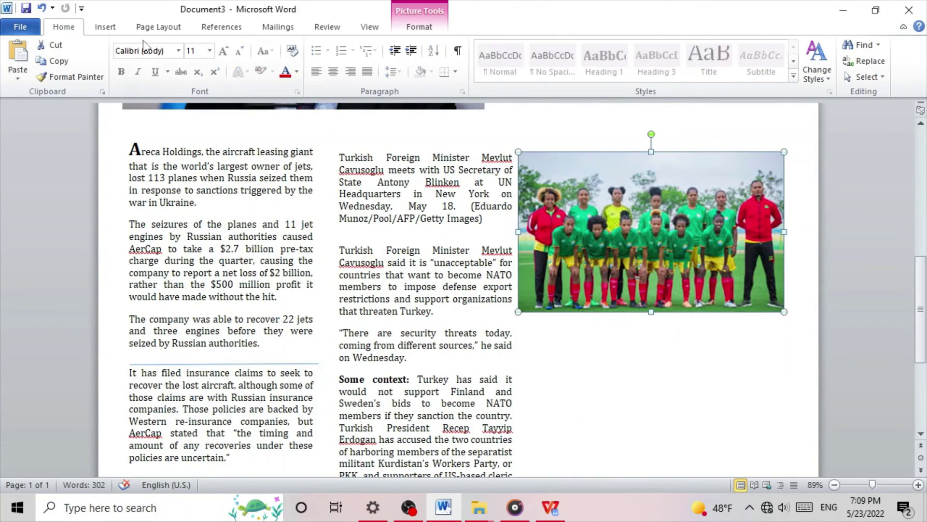
- Draw a tall text box directly below the team picture, nearly as wide as the picture
{"action": "left_click", "coordinate": [106, 27]}
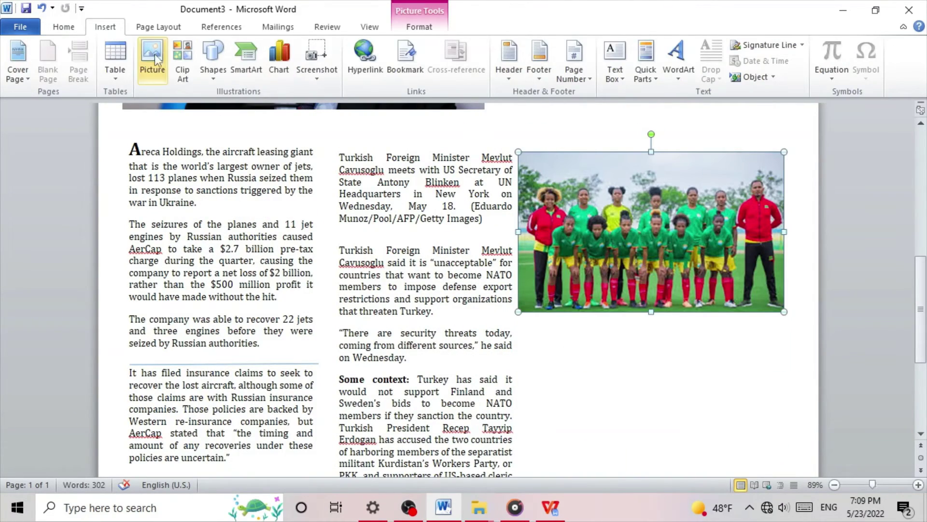
{"action": "left_click", "coordinate": [213, 60]}
{"action": "left_click", "coordinate": [206, 106]}
{"action": "scroll", "coordinate": [579, 314], "scroll_direction": "down", "scroll_amount": 5}
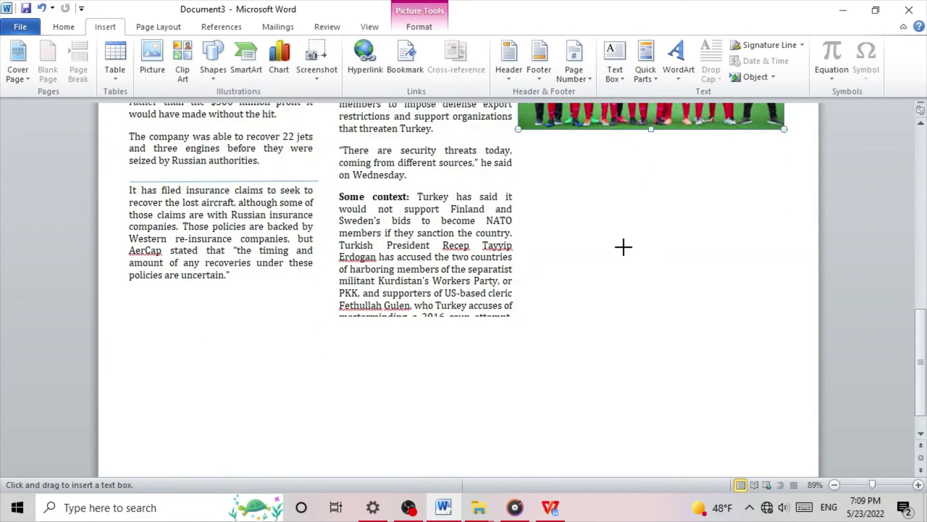
{"action": "mouse_move", "coordinate": [540, 140]}
{"action": "left_mouse_down"}
{"action": "mouse_move", "coordinate": [559, 248]}
{"action": "mouse_move", "coordinate": [600, 311]}
{"action": "mouse_move", "coordinate": [767, 299]}
{"action": "mouse_move", "coordinate": [787, 306]}
{"action": "mouse_move", "coordinate": [803, 414]}
{"action": "mouse_move", "coordinate": [785, 428]}
{"action": "left_mouse_up"}
- Lengthen the Turkey article's text box downward until the article's last line fits inside it
{"action": "left_click", "coordinate": [449, 212]}
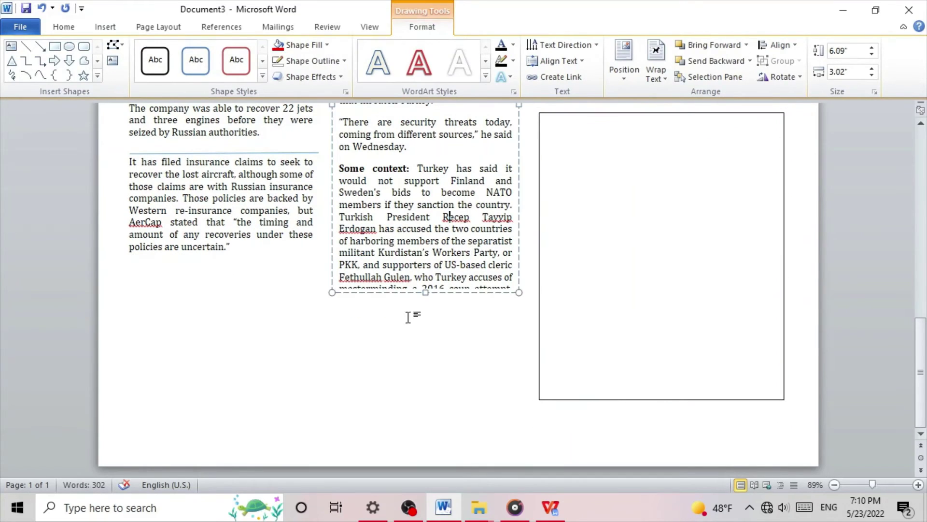
{"action": "left_click", "coordinate": [426, 285]}
{"action": "scroll", "coordinate": [445, 340], "scroll_direction": "down", "scroll_amount": 10}
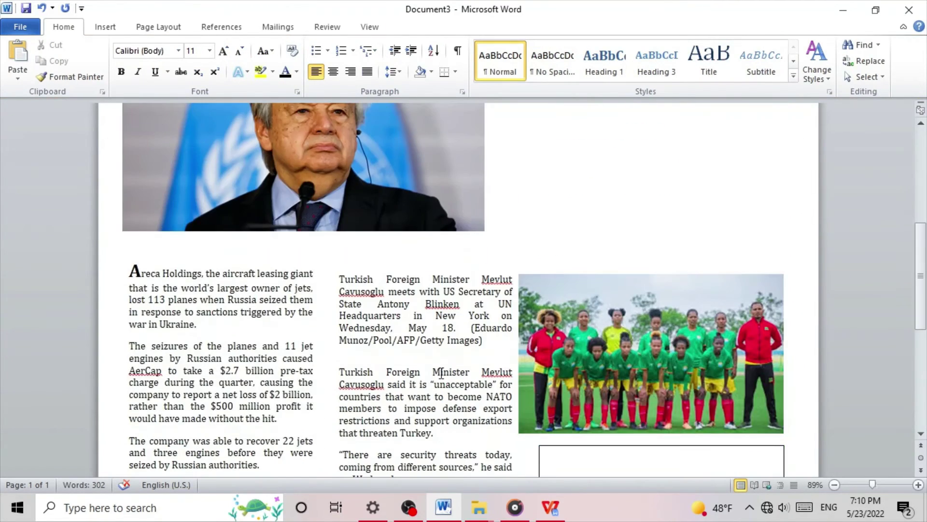
{"action": "scroll", "coordinate": [440, 345], "scroll_direction": "down", "scroll_amount": 4}
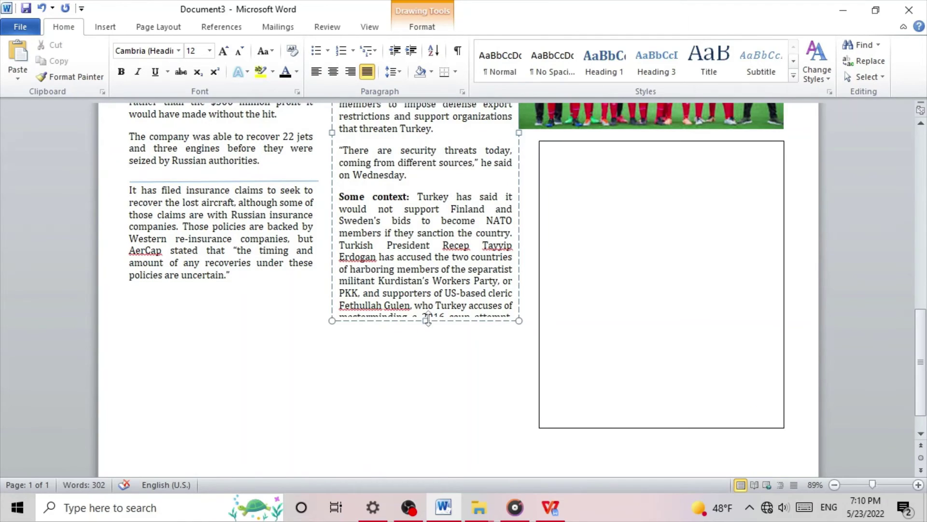
{"action": "left_click_drag", "start_coordinate": [427, 320], "coordinate": [425, 359]}
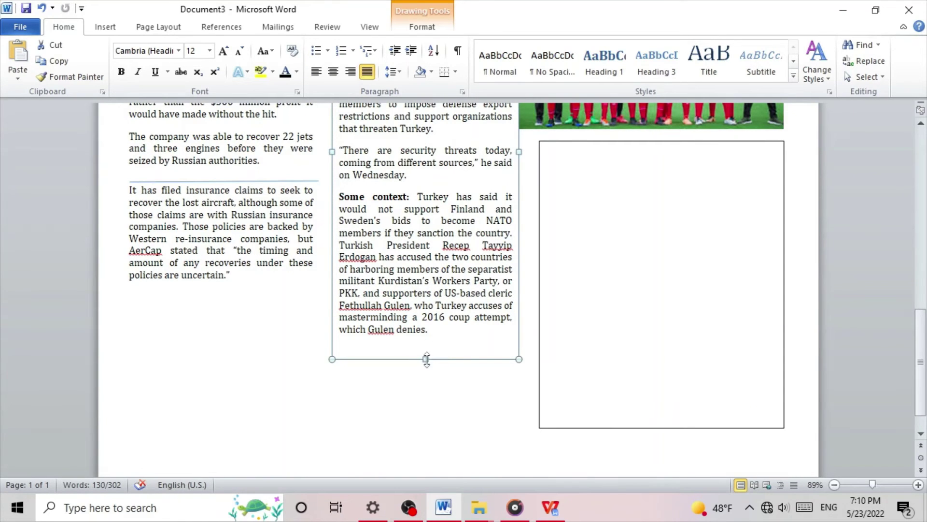
- Copy the Ukrainian commander article from "Today, we are not just defending ourselves" onward in WPS Office's all NN news.docx into Word's empty text box
{"action": "left_click", "coordinate": [599, 345]}
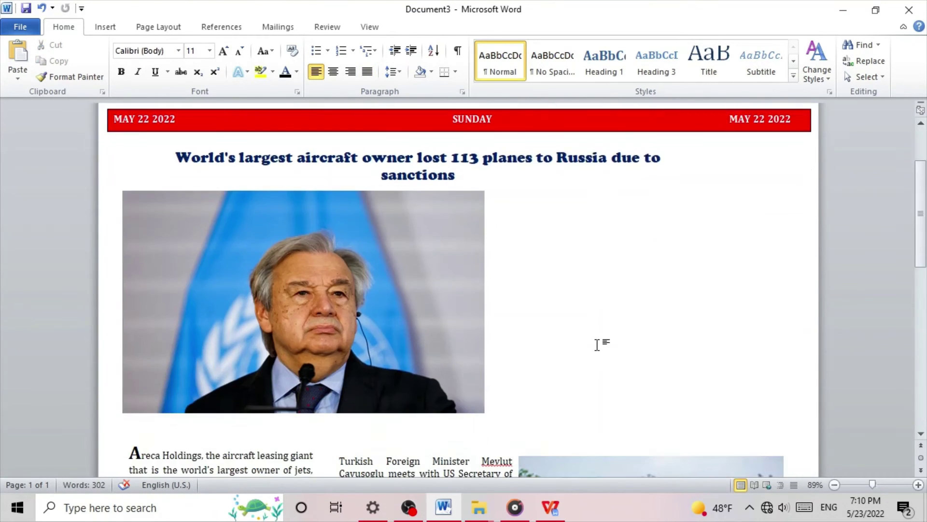
{"action": "scroll", "coordinate": [599, 358], "scroll_direction": "down", "scroll_amount": 10}
{"action": "left_click", "coordinate": [588, 276]}
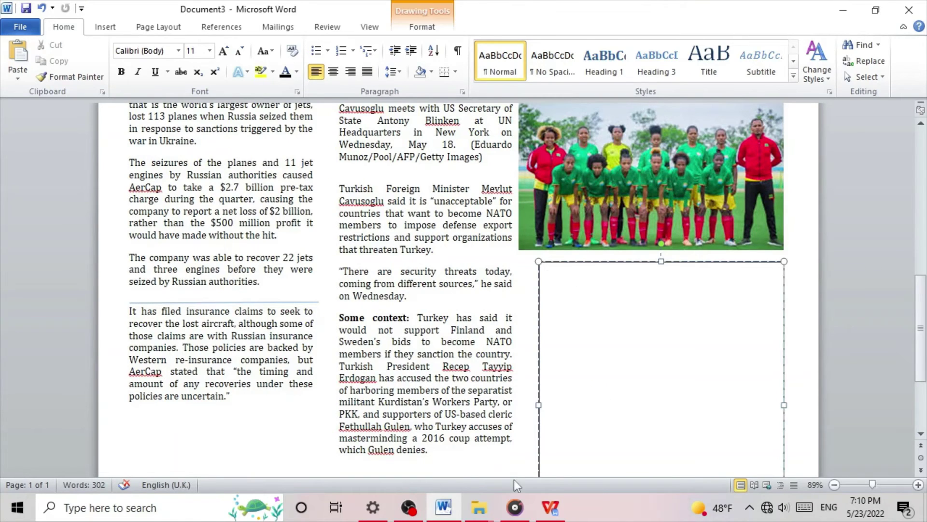
{"action": "left_click", "coordinate": [551, 507]}
{"action": "scroll", "coordinate": [366, 331], "scroll_direction": "down", "scroll_amount": 15}
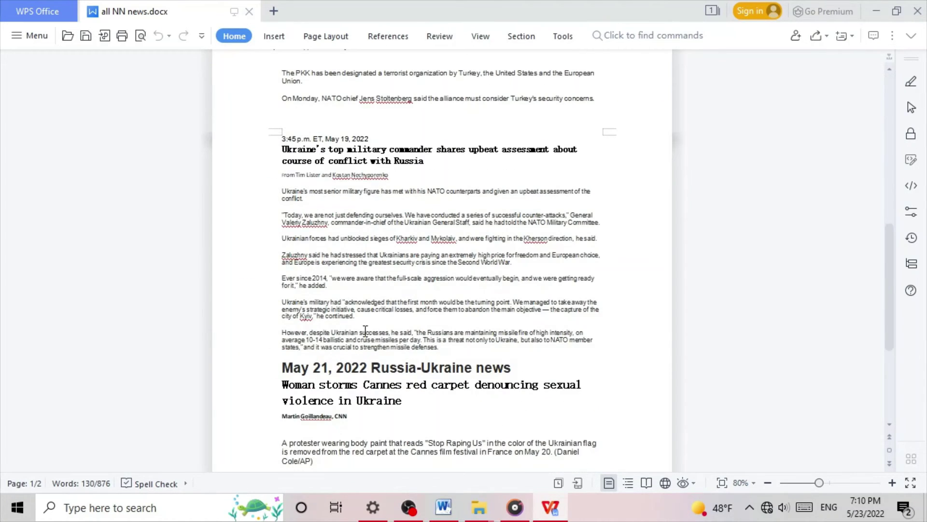
{"action": "left_click_drag", "start_coordinate": [283, 216], "coordinate": [478, 358]}
{"action": "key", "text": "ctrl+c"}
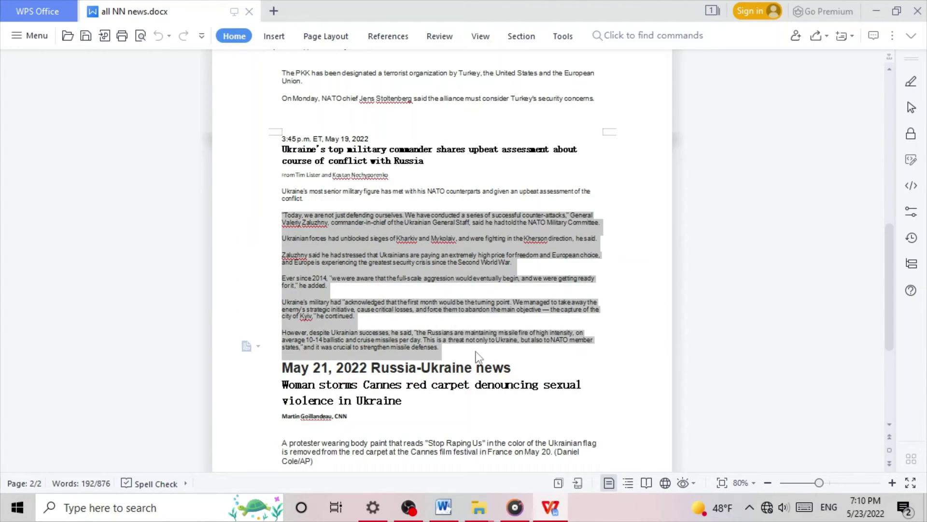
{"action": "left_click", "coordinate": [444, 507]}
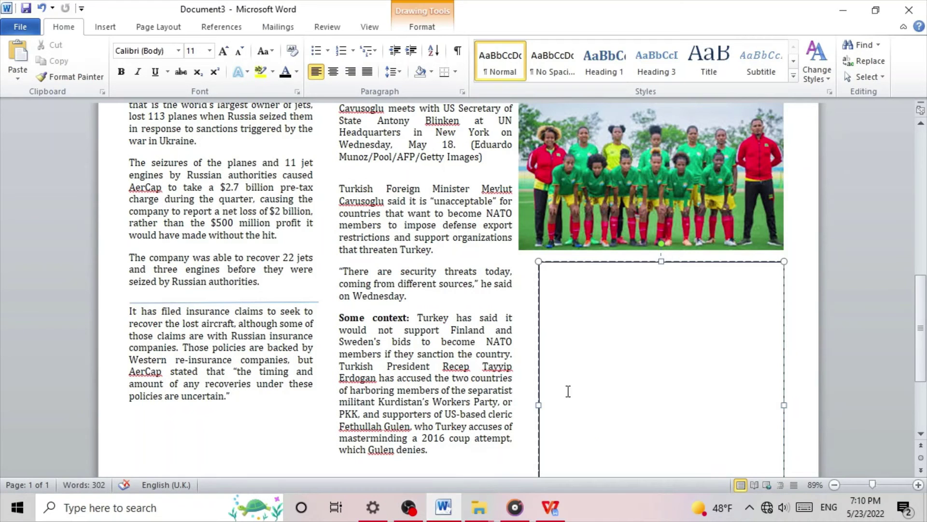
{"action": "key", "text": "ctrl+v"}
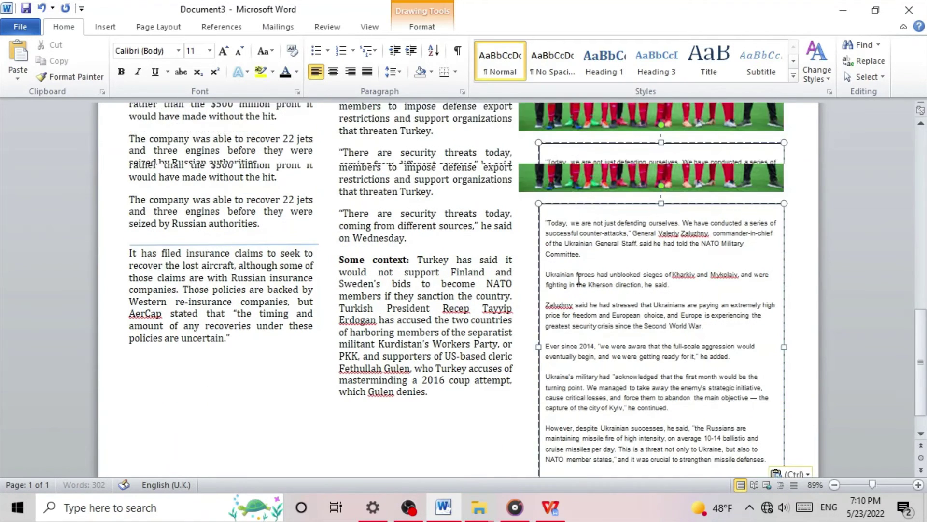
- Set all of the pasted Ukraine article's text to the Cambria (Headings) font at 12 pt
{"action": "key", "text": "ctrl+a"}
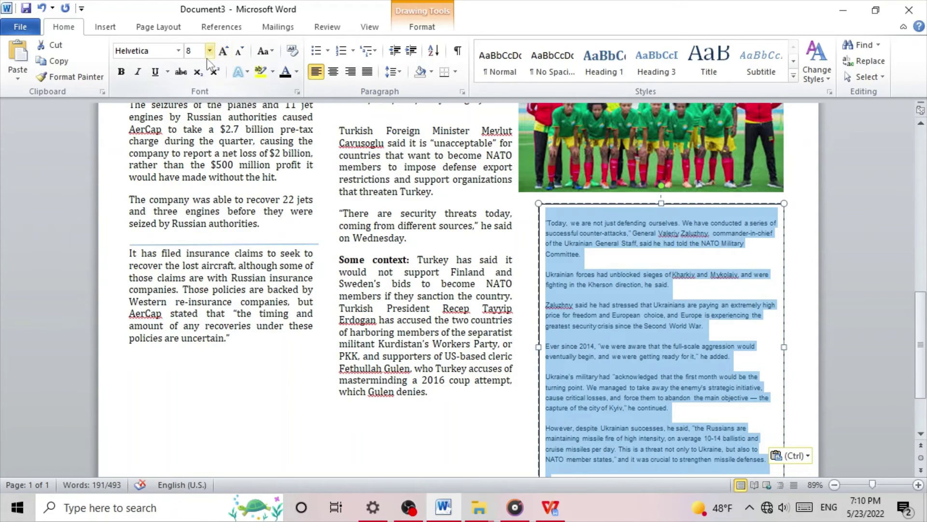
{"action": "left_click", "coordinate": [179, 51]}
{"action": "left_click", "coordinate": [145, 85]}
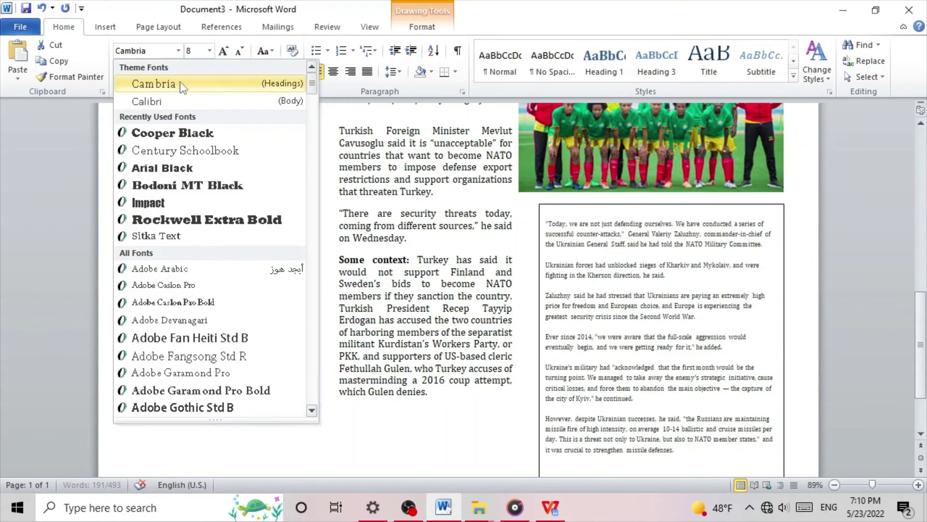
{"action": "left_click", "coordinate": [216, 50]}
{"action": "left_click", "coordinate": [212, 50]}
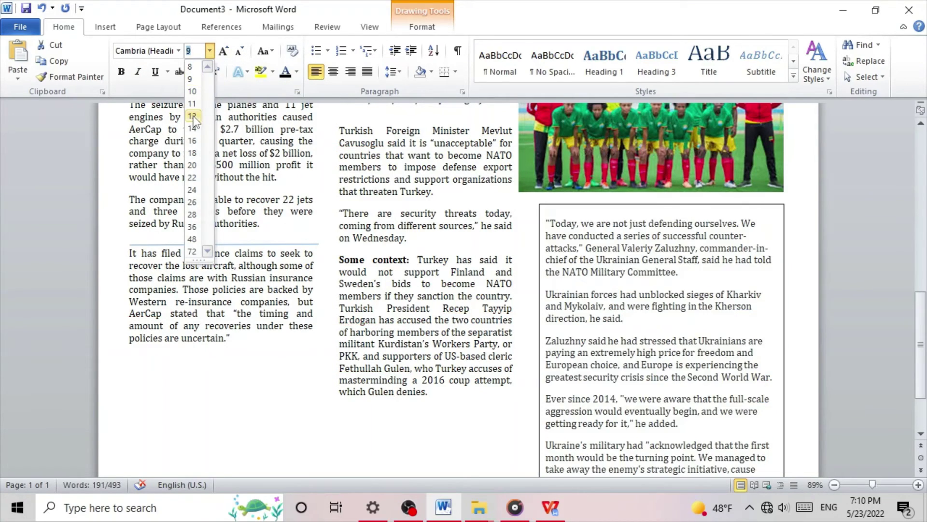
{"action": "left_click", "coordinate": [193, 117]}
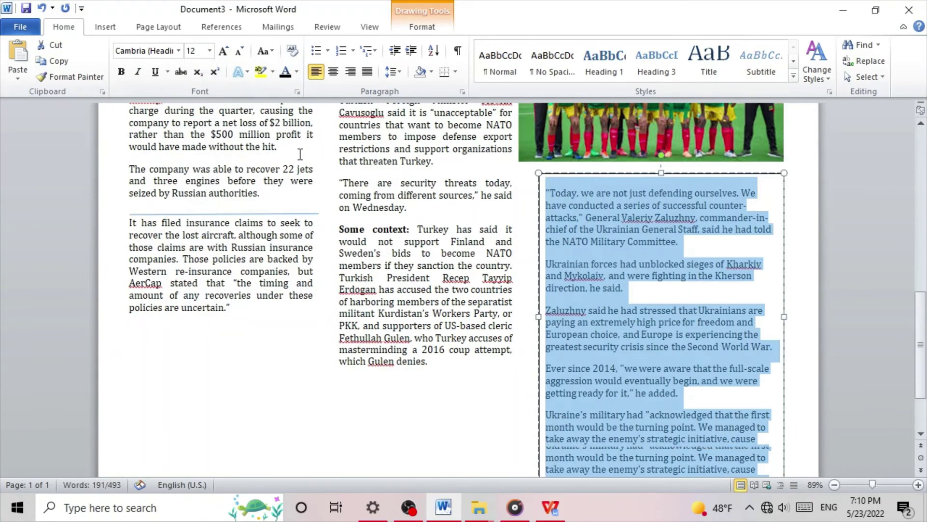
- Justify all paragraphs of the Ukraine article in the text box below the team picture
{"action": "left_click", "coordinate": [366, 72]}
{"action": "left_click", "coordinate": [392, 72]}
{"action": "left_click", "coordinate": [434, 93]}
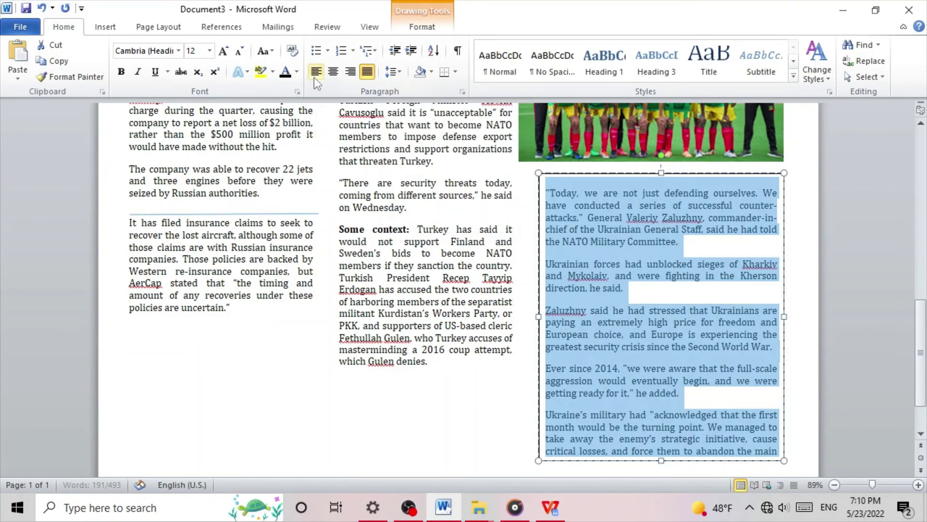
{"action": "left_click", "coordinate": [609, 346]}
- Insert a WordArt object using the black-filled style with a white outline and outer glow
{"action": "scroll", "coordinate": [609, 346], "scroll_direction": "up", "scroll_amount": 2}
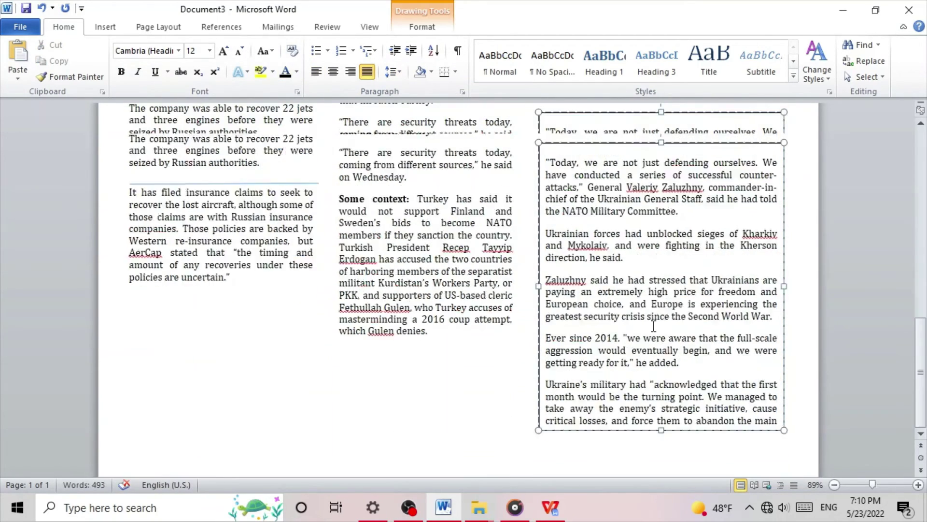
{"action": "scroll", "coordinate": [601, 334], "scroll_direction": "up", "scroll_amount": 15}
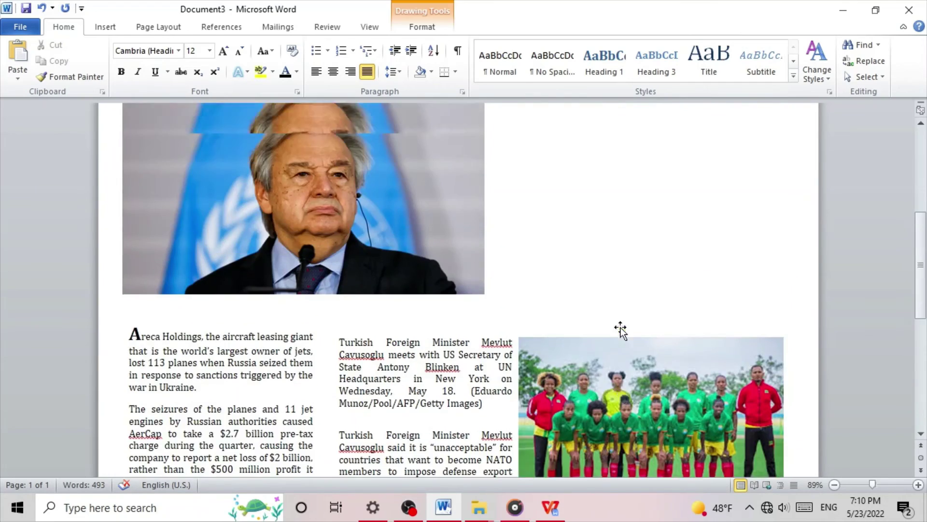
{"action": "left_click", "coordinate": [601, 304]}
{"action": "scroll", "coordinate": [500, 303], "scroll_direction": "down", "scroll_amount": 14}
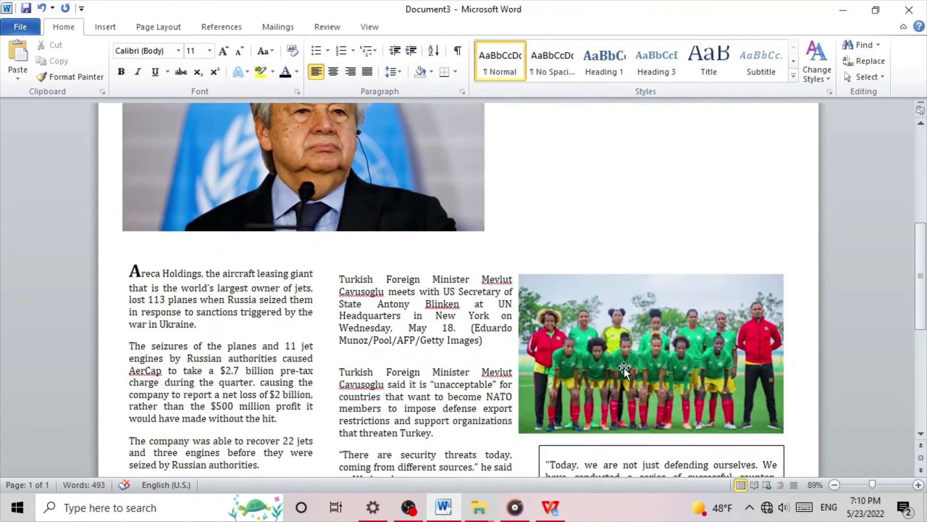
{"action": "scroll", "coordinate": [622, 355], "scroll_direction": "down", "scroll_amount": 5}
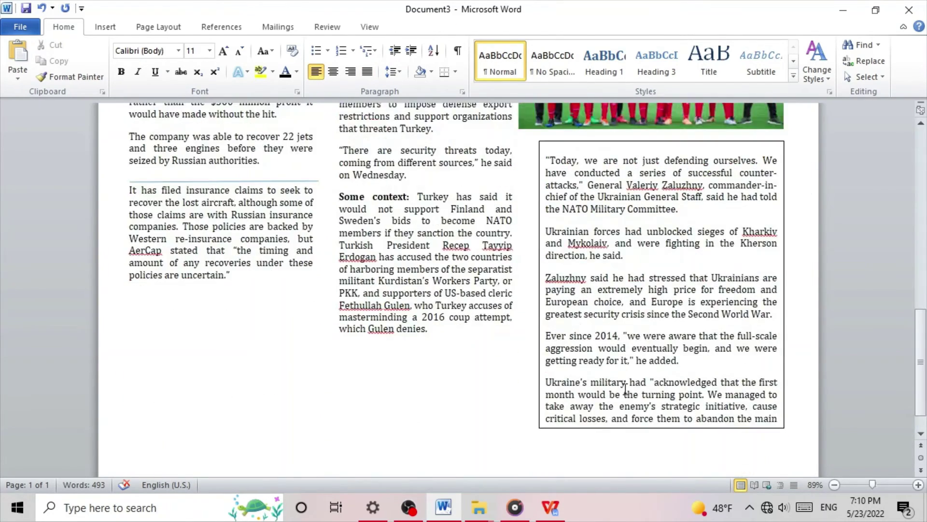
{"action": "scroll", "coordinate": [483, 241], "scroll_direction": "up", "scroll_amount": 10}
{"action": "left_click", "coordinate": [116, 28]}
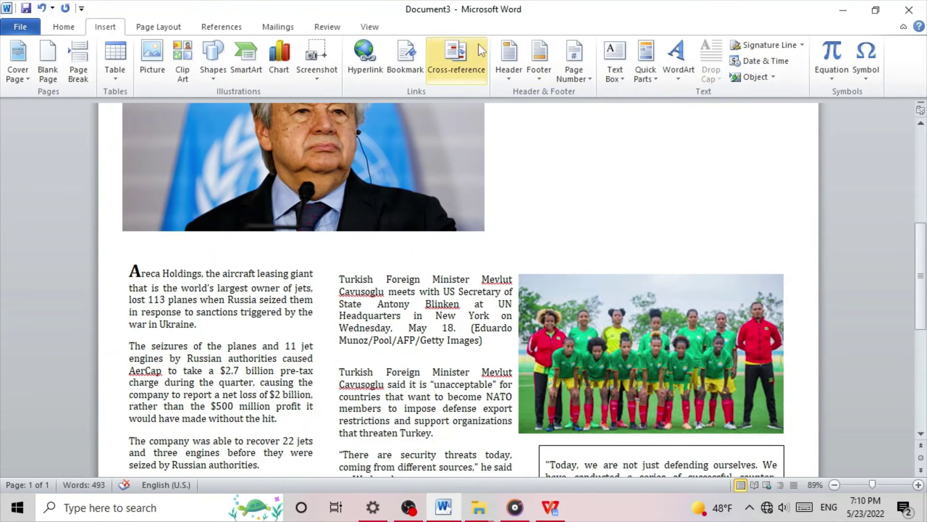
{"action": "left_click", "coordinate": [677, 54]}
{"action": "left_click", "coordinate": [678, 54]}
{"action": "left_click", "coordinate": [677, 54]}
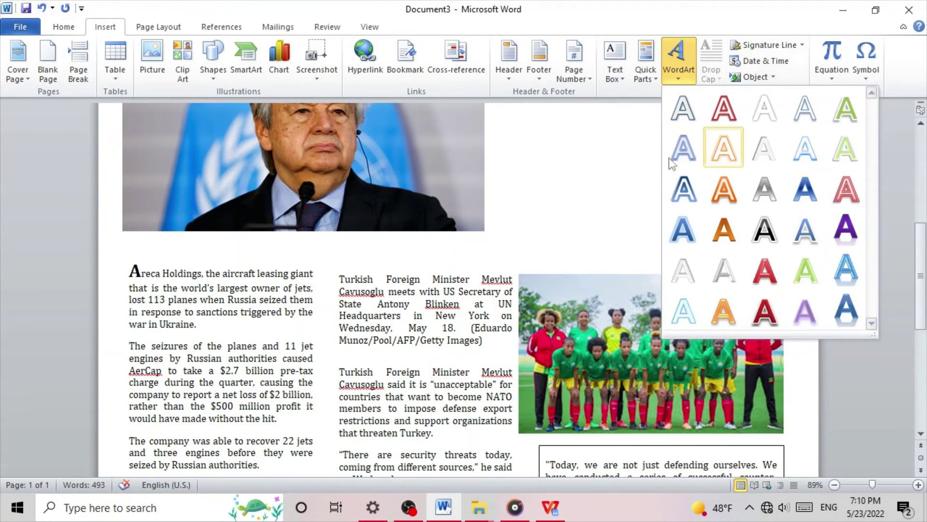
{"action": "left_click", "coordinate": [763, 232]}
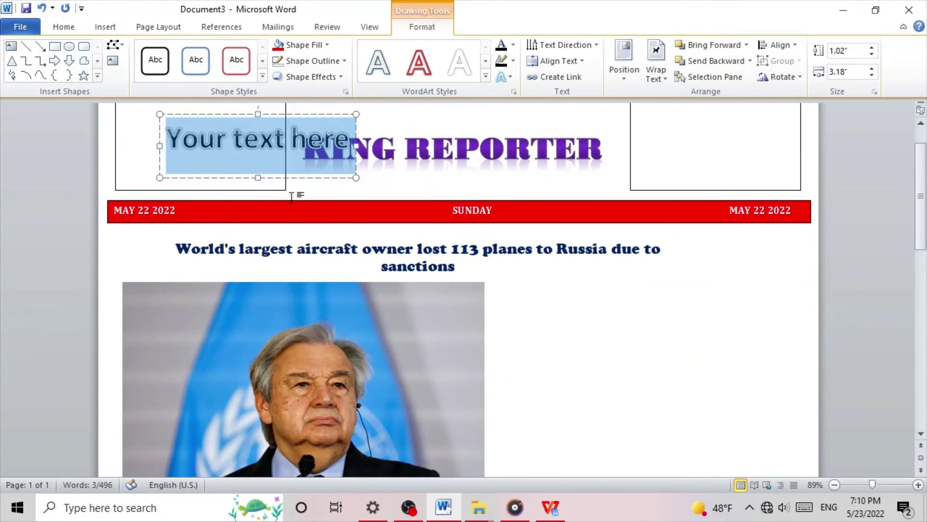
- Move the new WordArt from the masthead down to the blank area directly above the team picture
{"action": "left_click", "coordinate": [221, 145]}
{"action": "scroll", "coordinate": [244, 157], "scroll_direction": "up", "scroll_amount": 2}
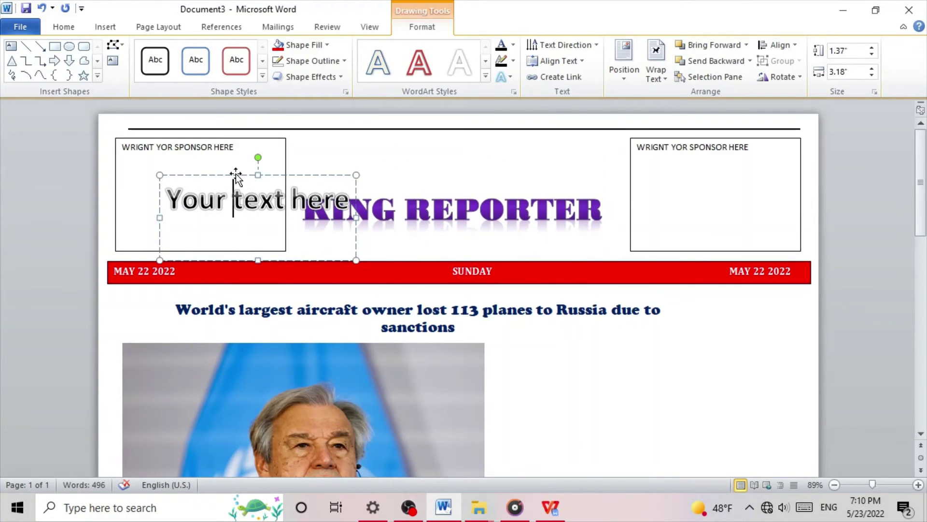
{"action": "left_click_drag", "start_coordinate": [236, 176], "coordinate": [618, 333]}
{"action": "scroll", "coordinate": [610, 200], "scroll_direction": "down", "scroll_amount": 4}
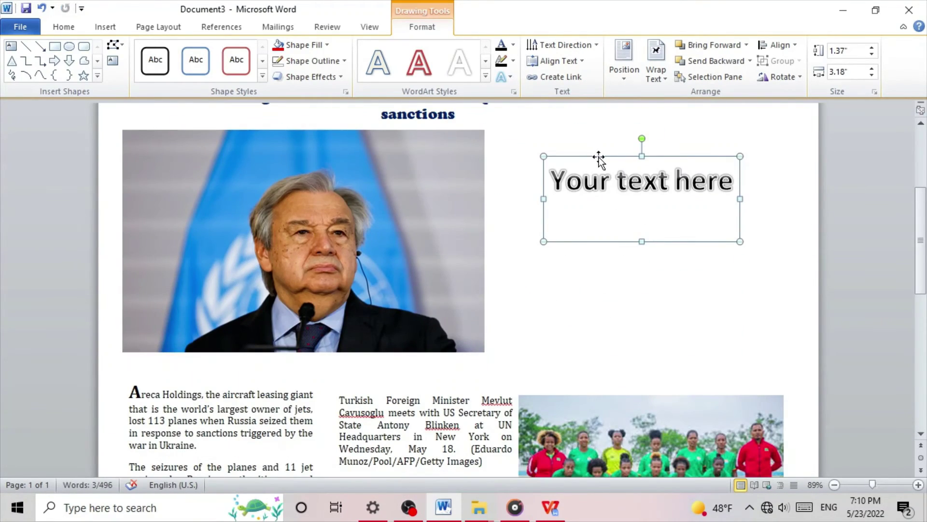
{"action": "left_click_drag", "start_coordinate": [599, 159], "coordinate": [603, 309]}
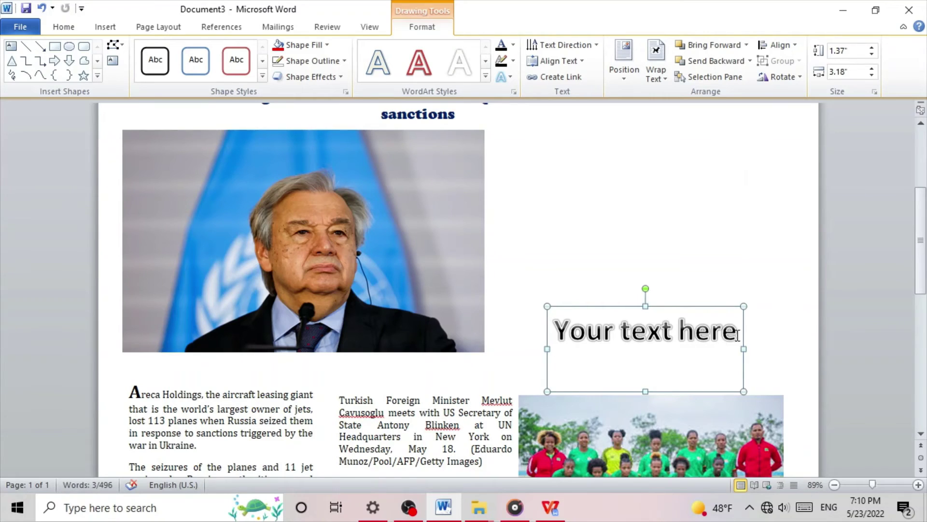
- Replace the WordArt's placeholder text above the team picture with ETHIOPIAN WOMEN
{"action": "left_click_drag", "start_coordinate": [737, 335], "coordinate": [551, 341]}
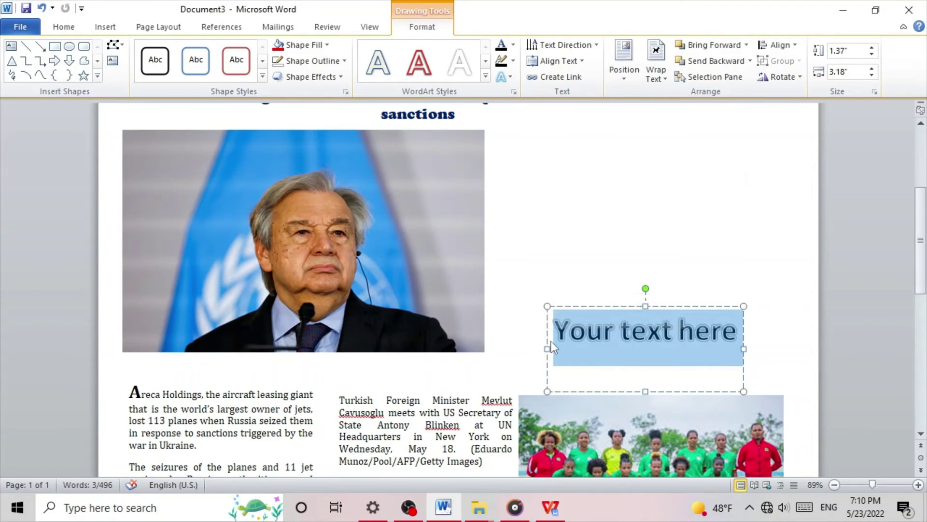
{"action": "type", "text": "ETHI"}
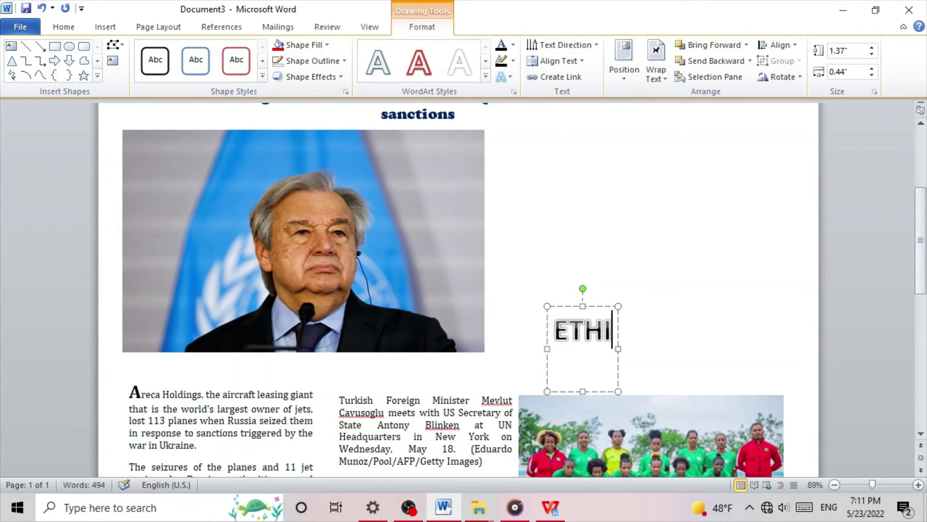
{"action": "type", "text": "OPIAN W"}
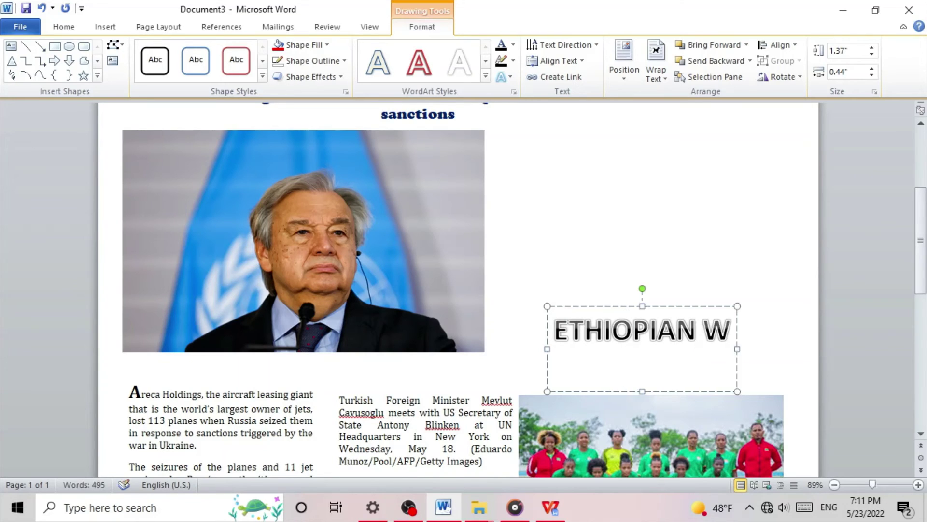
{"action": "type", "text": "OMEN"}
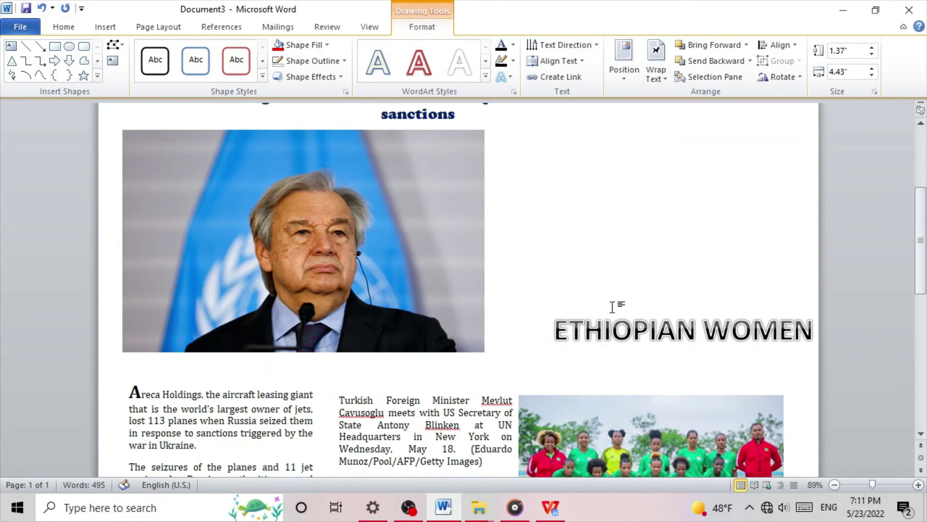
- Shift the WordArt leftward to sit over the team picture within the page, and extend its text to ETHIOPIAN WOMENS
{"action": "scroll", "coordinate": [628, 310], "scroll_direction": "up", "scroll_amount": 3}
{"action": "scroll", "coordinate": [645, 356], "scroll_direction": "down", "scroll_amount": 5}
{"action": "left_click", "coordinate": [676, 237]}
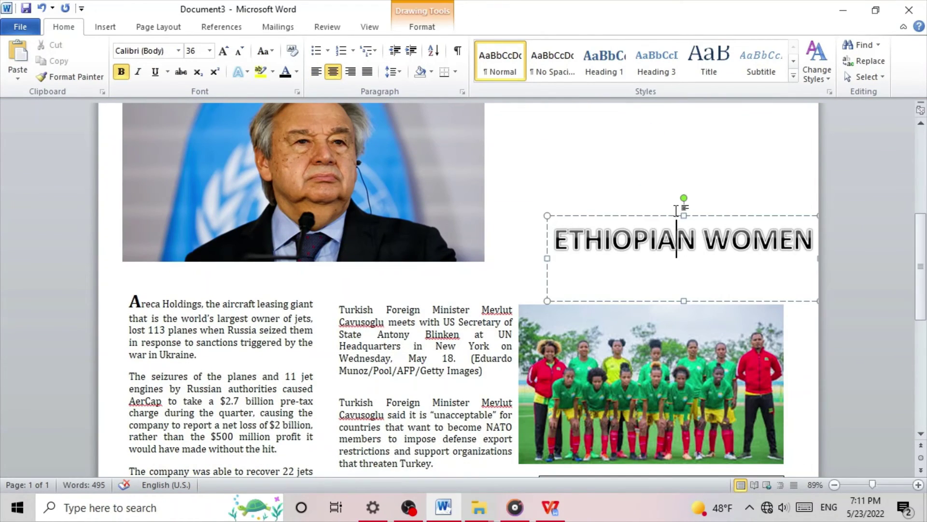
{"action": "left_click_drag", "start_coordinate": [664, 215], "coordinate": [621, 227]}
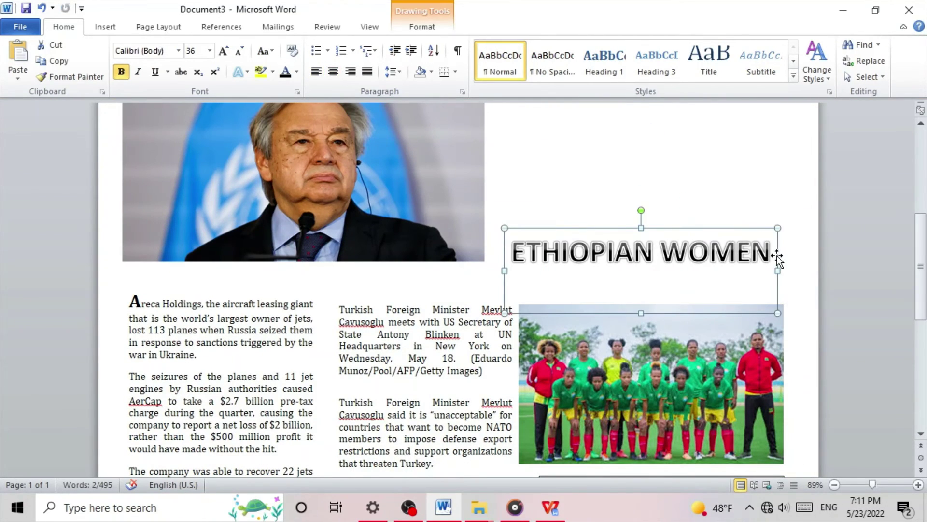
{"action": "type", "text": "S"}
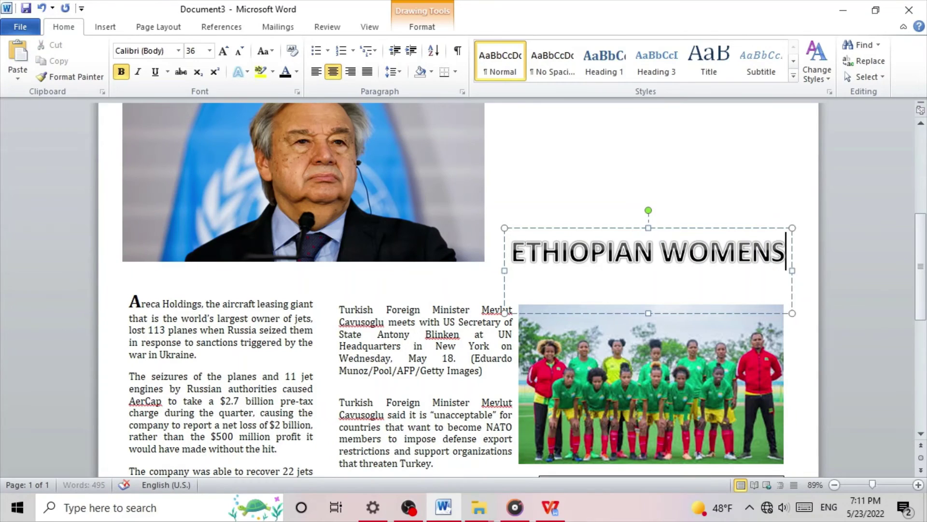
- Change the font of the whole ETHIOPIAN WOMENS WordArt text to Cambria (Headings)
{"action": "double_click", "coordinate": [559, 243]}
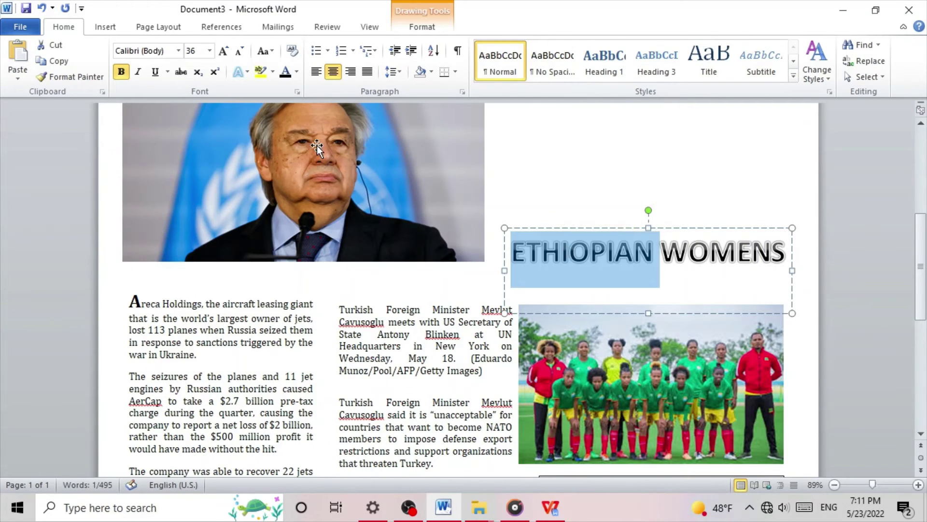
{"action": "triple_click", "coordinate": [598, 253]}
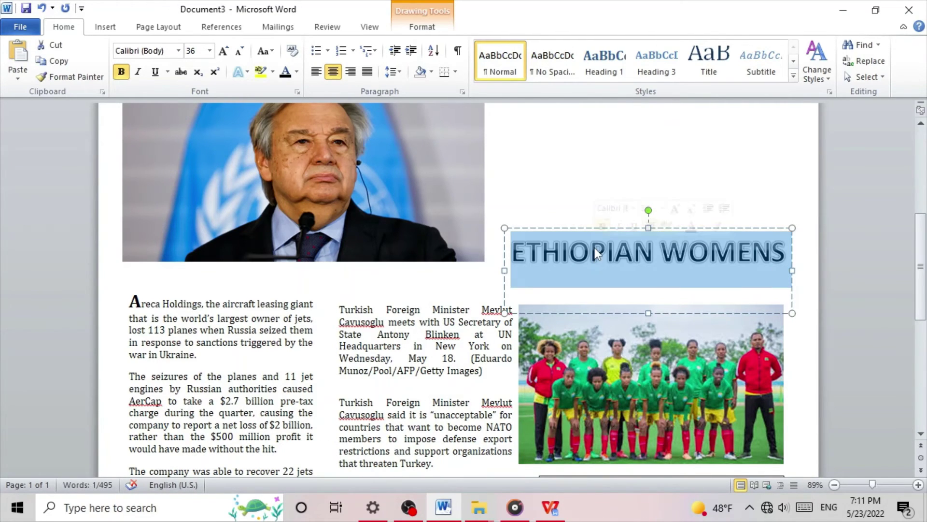
{"action": "left_click", "coordinate": [106, 27]}
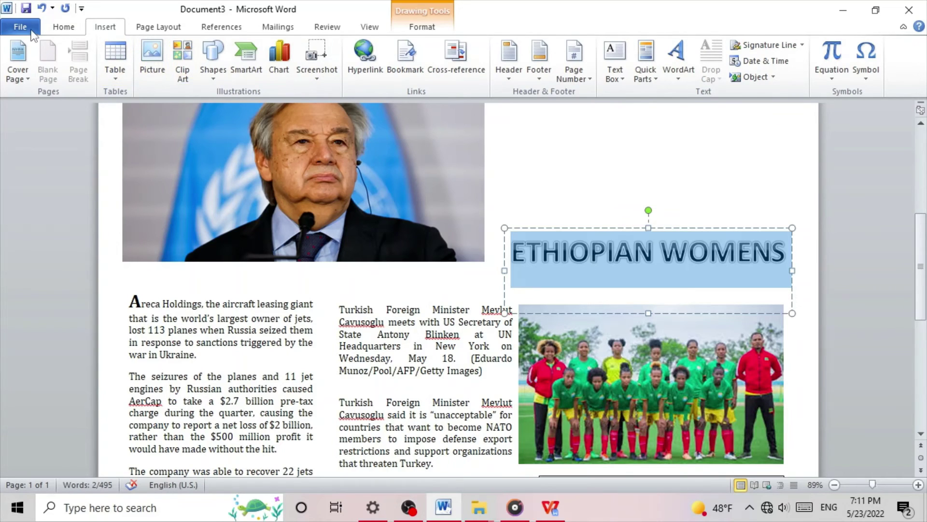
{"action": "left_click", "coordinate": [66, 27]}
{"action": "left_click", "coordinate": [178, 53]}
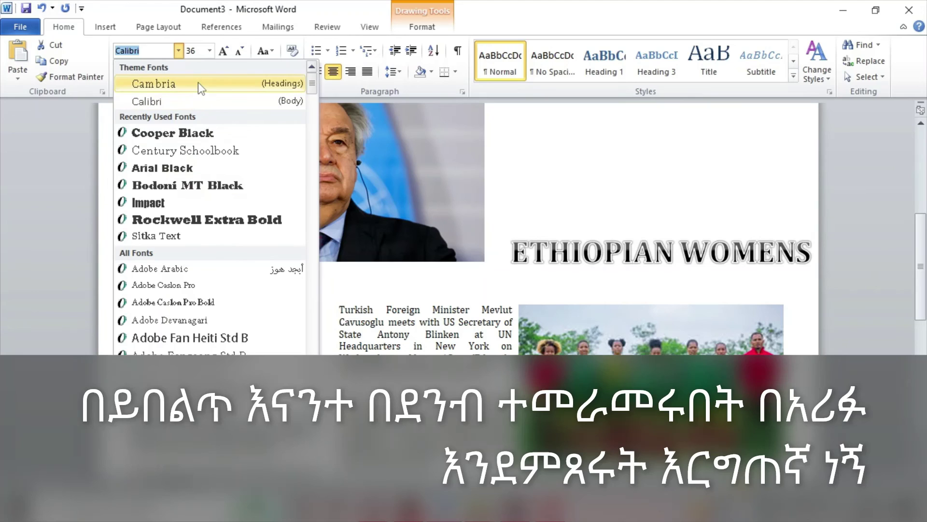
{"action": "left_click", "coordinate": [198, 83]}
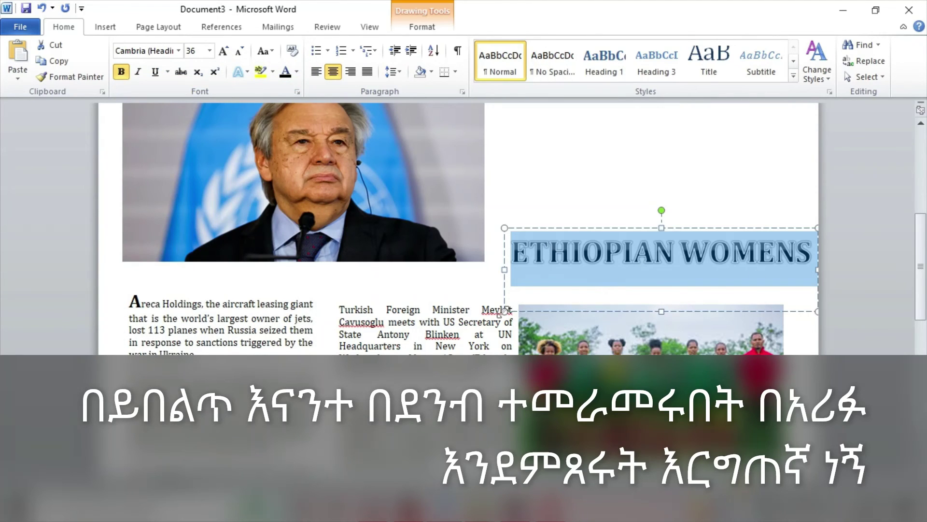
- Narrow the ETHIOPIAN WOMENS WordArt, move it slightly up and left, and extend its height to fit both lines above the team picture
{"action": "left_click_drag", "start_coordinate": [504, 311], "coordinate": [523, 304]}
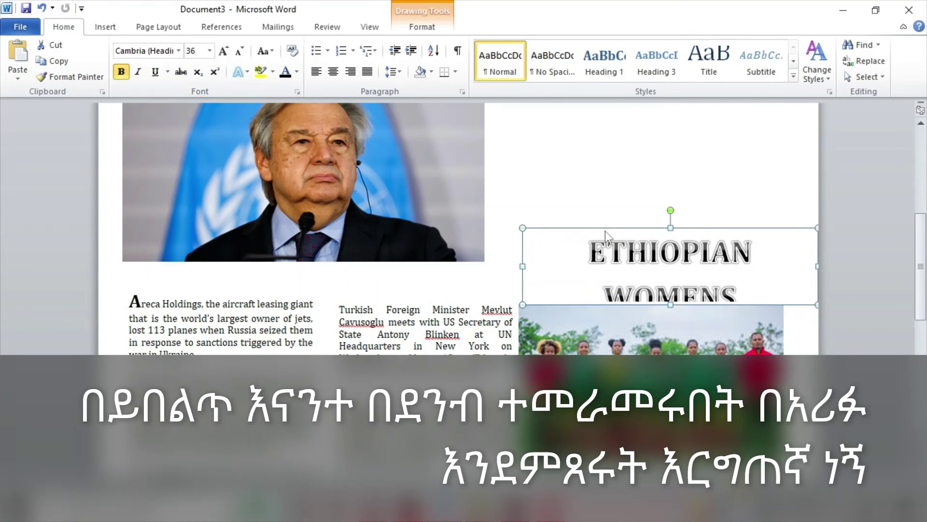
{"action": "left_click_drag", "start_coordinate": [605, 227], "coordinate": [601, 219]}
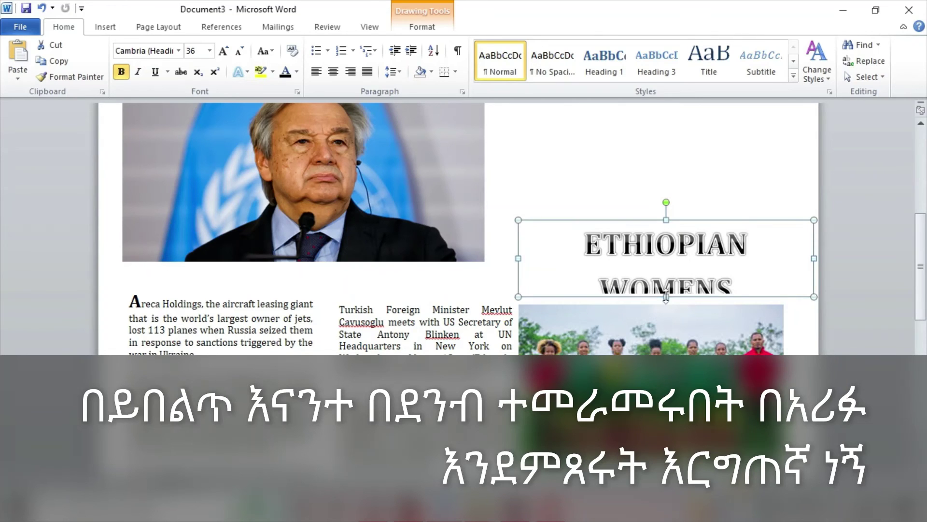
{"action": "left_click_drag", "start_coordinate": [666, 296], "coordinate": [666, 305]}
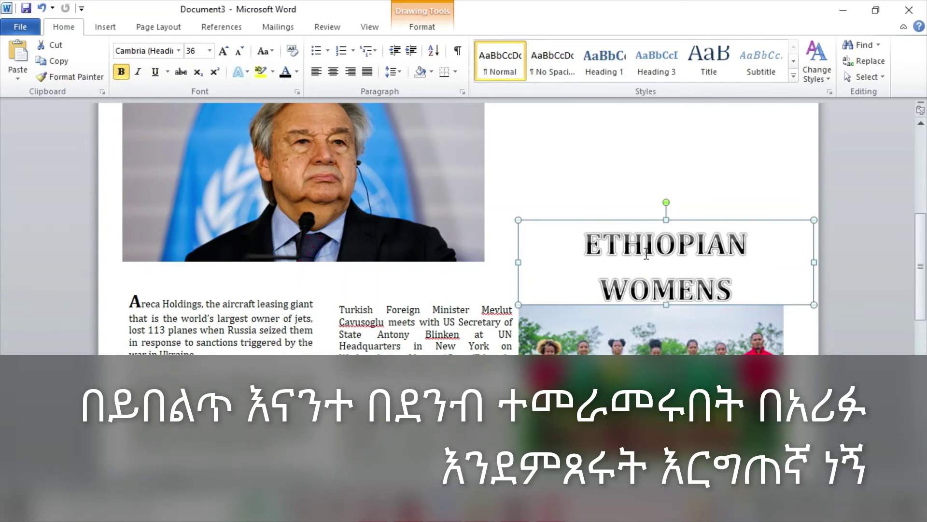
- Change the font colour of the whole ETHIOPIAN WOMENS WordArt text to the standard dark blue
{"action": "triple_click", "coordinate": [617, 251]}
{"action": "scroll", "coordinate": [193, 60], "scroll_direction": "down", "scroll_amount": 1}
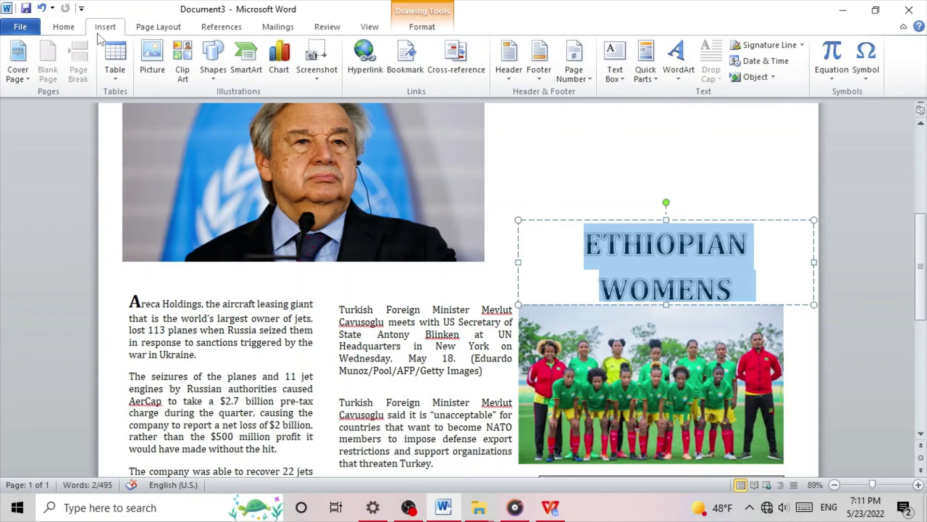
{"action": "scroll", "coordinate": [133, 49], "scroll_direction": "up", "scroll_amount": 1}
{"action": "left_click", "coordinate": [296, 71]}
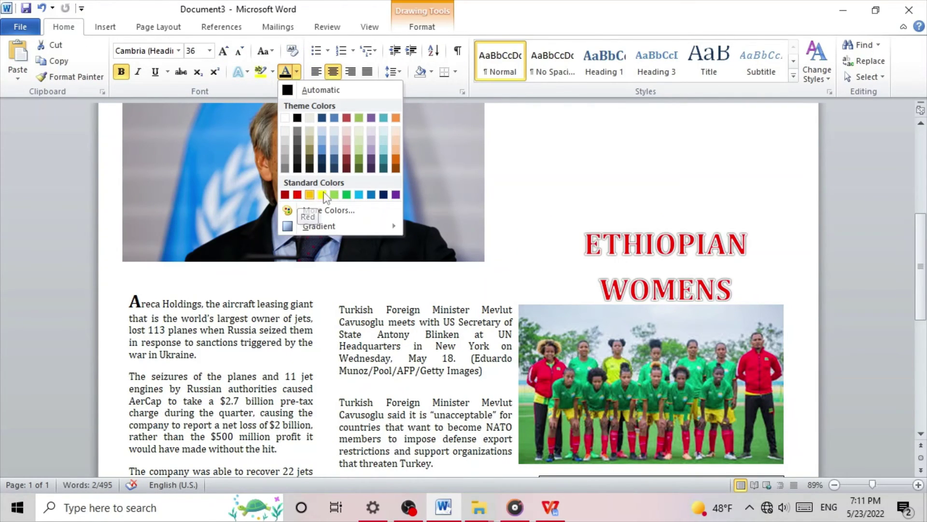
{"action": "left_click", "coordinate": [384, 195]}
- Set the line spacing of the ETHIOPIAN WOMENS WordArt text to 1.0
{"action": "left_click_drag", "start_coordinate": [588, 289], "coordinate": [636, 286]}
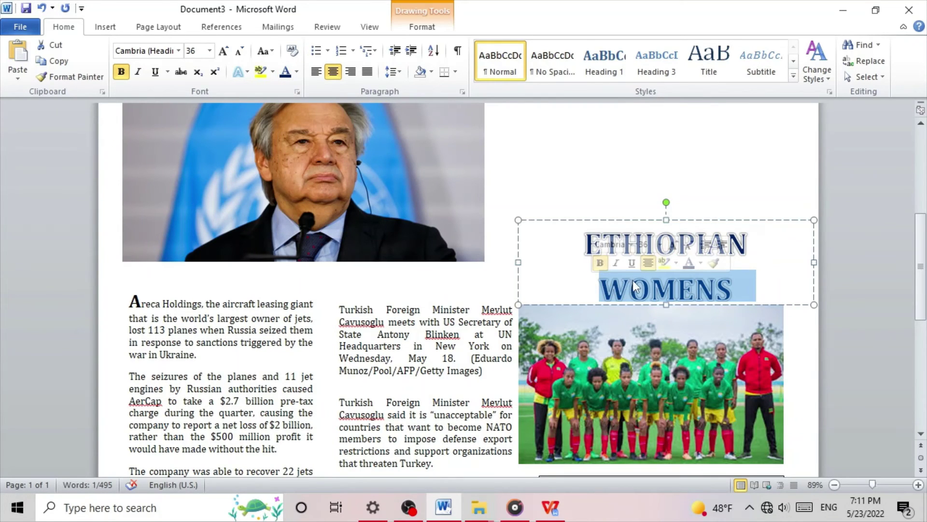
{"action": "left_click", "coordinate": [633, 286]}
{"action": "triple_click", "coordinate": [634, 248]}
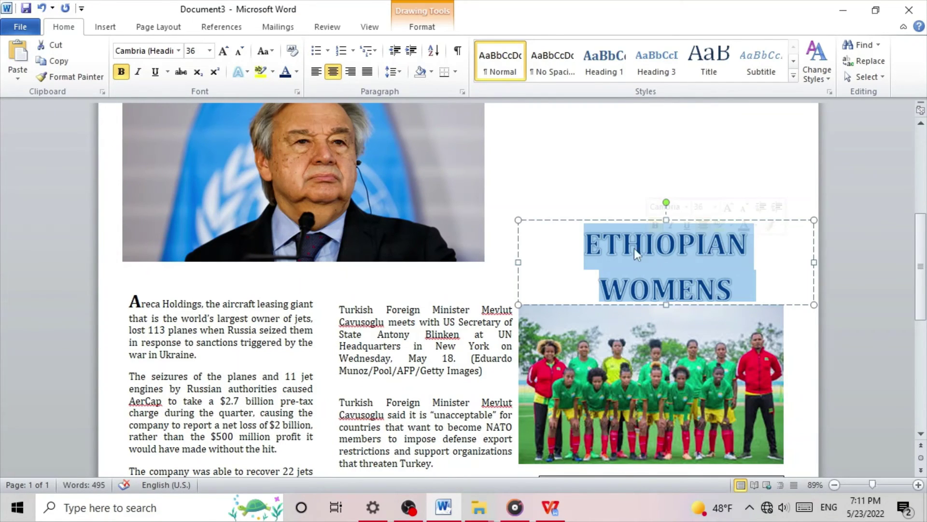
{"action": "left_click", "coordinate": [398, 72]}
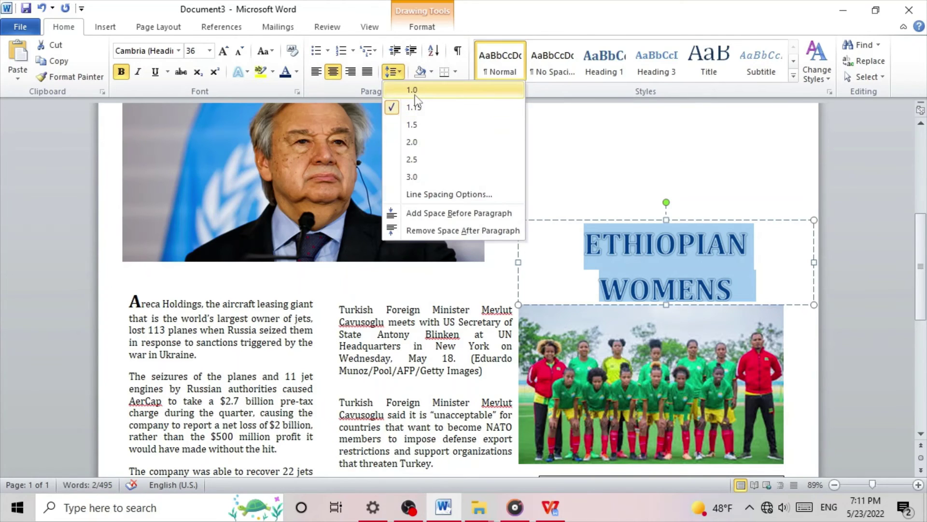
{"action": "left_click", "coordinate": [410, 91]}
{"action": "left_click", "coordinate": [630, 285]}
- Draw a text box about 3.26" high and 3.64" wide in the blank area beside the portrait, above the ETHIOPIAN WOMENS heading
{"action": "scroll", "coordinate": [686, 343], "scroll_direction": "up", "scroll_amount": 4}
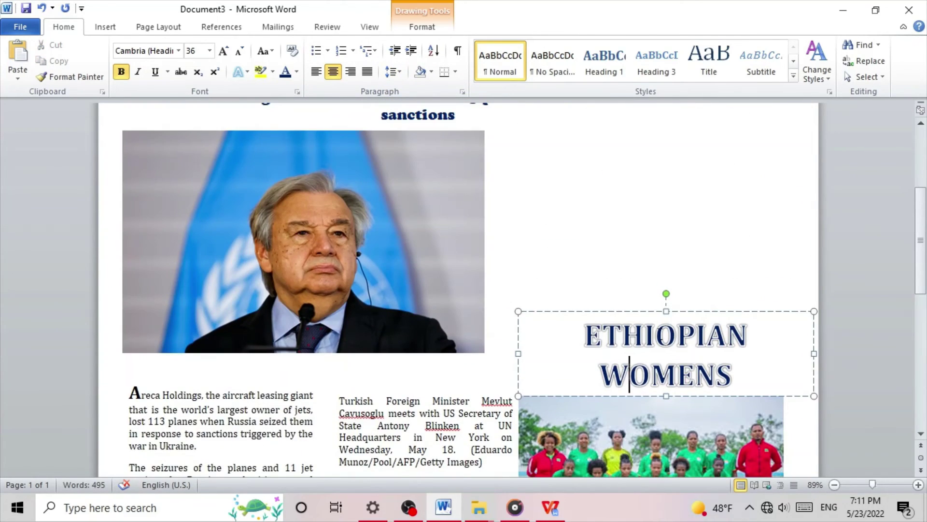
{"action": "scroll", "coordinate": [637, 331], "scroll_direction": "up", "scroll_amount": 6}
{"action": "left_click", "coordinate": [642, 280]}
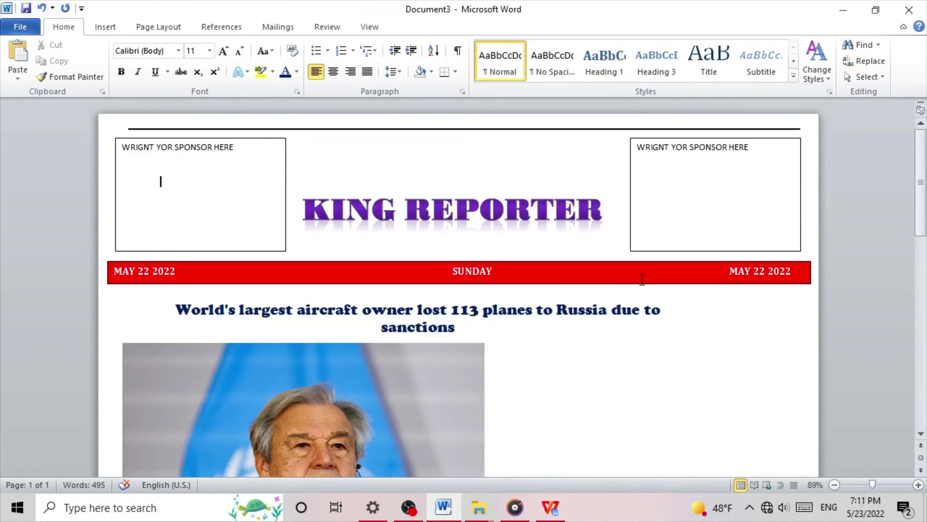
{"action": "left_click", "coordinate": [106, 27]}
{"action": "left_click", "coordinate": [209, 68]}
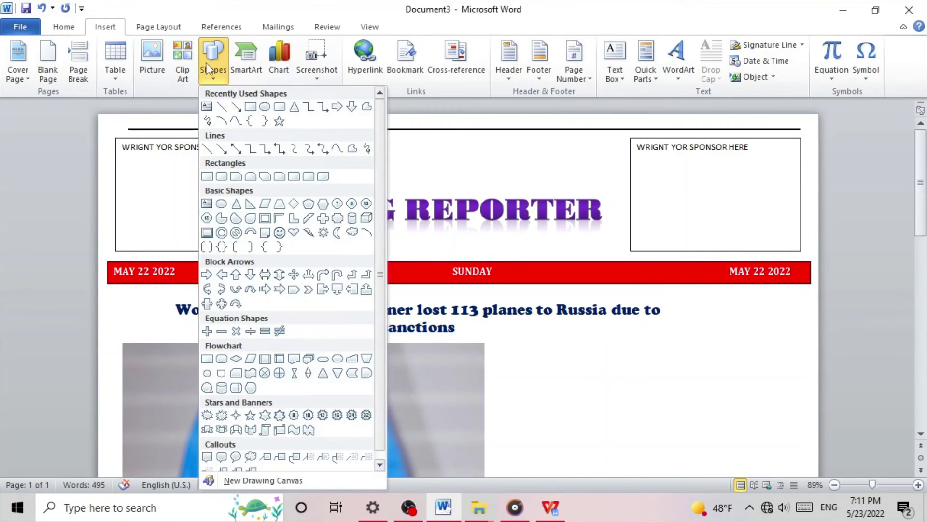
{"action": "left_click", "coordinate": [206, 108]}
{"action": "scroll", "coordinate": [601, 252], "scroll_direction": "down", "scroll_amount": 7}
{"action": "scroll", "coordinate": [573, 174], "scroll_direction": "up", "scroll_amount": 1}
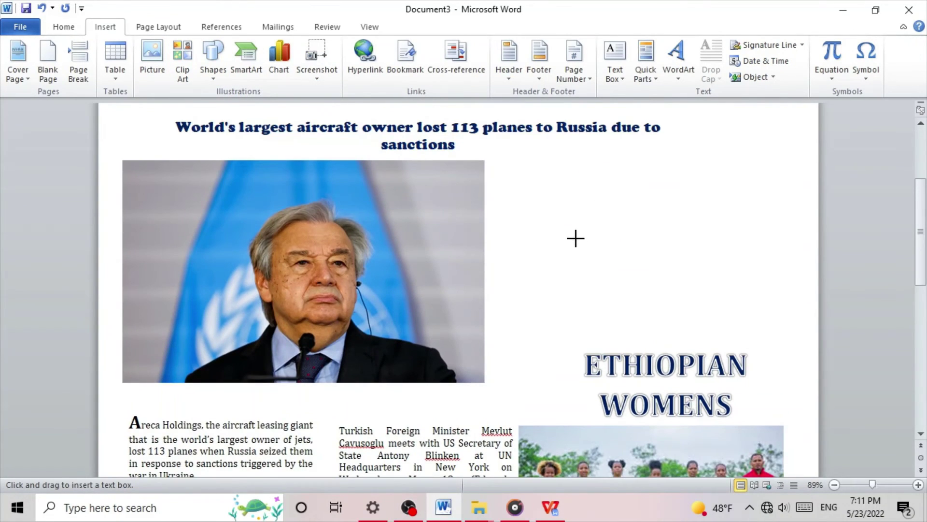
{"action": "left_click_drag", "start_coordinate": [576, 140], "coordinate": [602, 317]}
{"action": "mouse_move", "coordinate": [754, 341]}
{"action": "left_mouse_down"}
{"action": "mouse_move", "coordinate": [780, 333]}
{"action": "mouse_move", "coordinate": [792, 342]}
{"action": "left_mouse_up"}
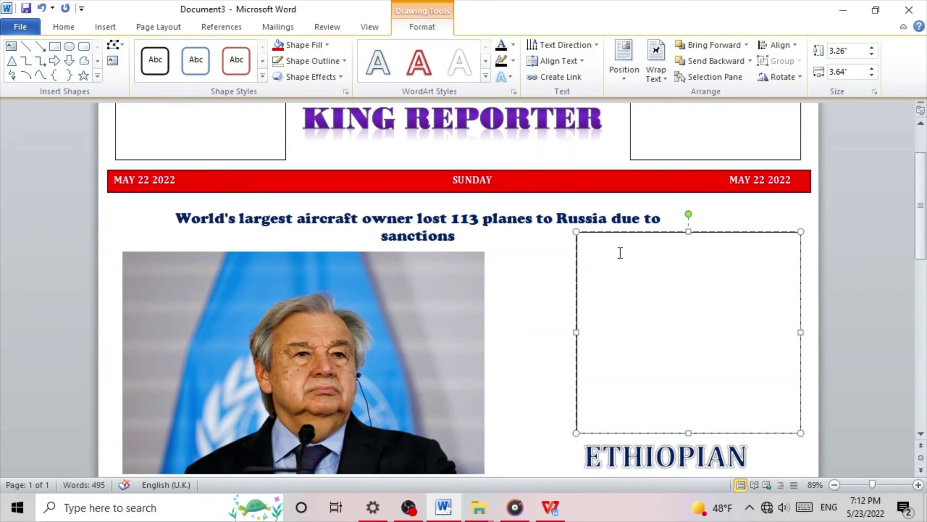
- Enter opinone in the new text box and correct its spelling to opinion with the suggested word
{"action": "type", "text": "opinone"}
{"action": "left_click_drag", "start_coordinate": [618, 244], "coordinate": [595, 246]}
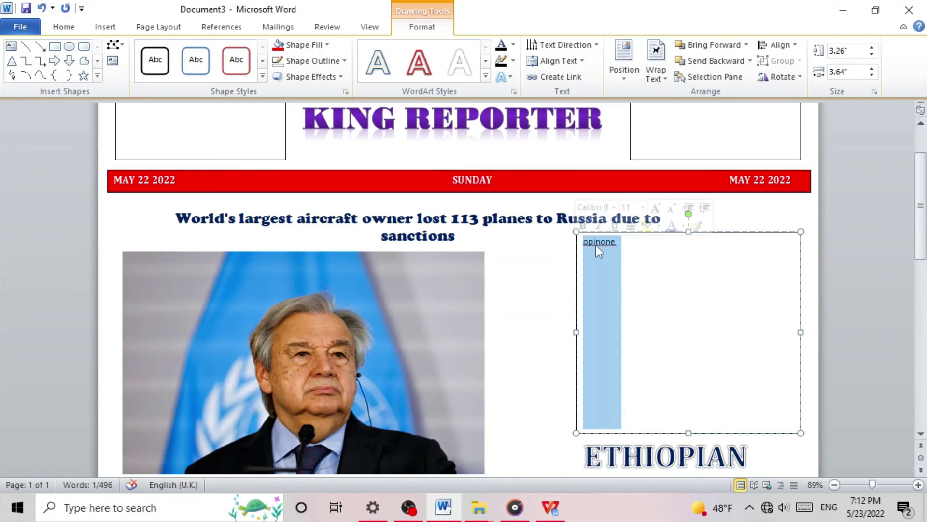
{"action": "right_click", "coordinate": [596, 245]}
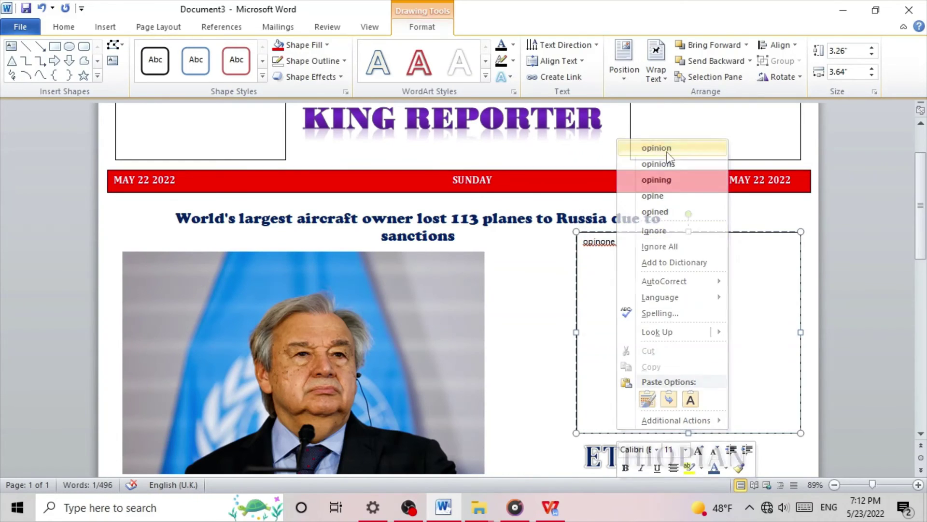
{"action": "left_click", "coordinate": [657, 148]}
- Change the case of the word in the new text box so that it reads Opinion
{"action": "double_click", "coordinate": [602, 244]}
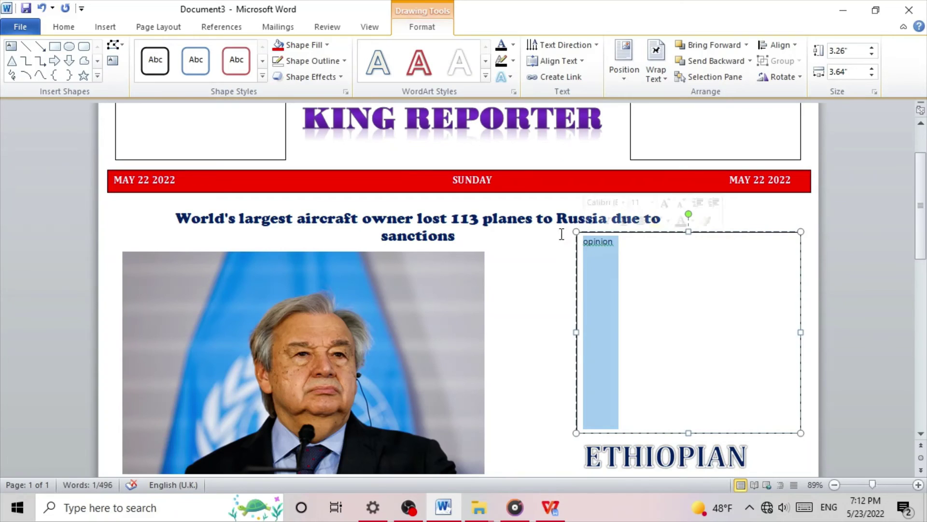
{"action": "left_click", "coordinate": [60, 28]}
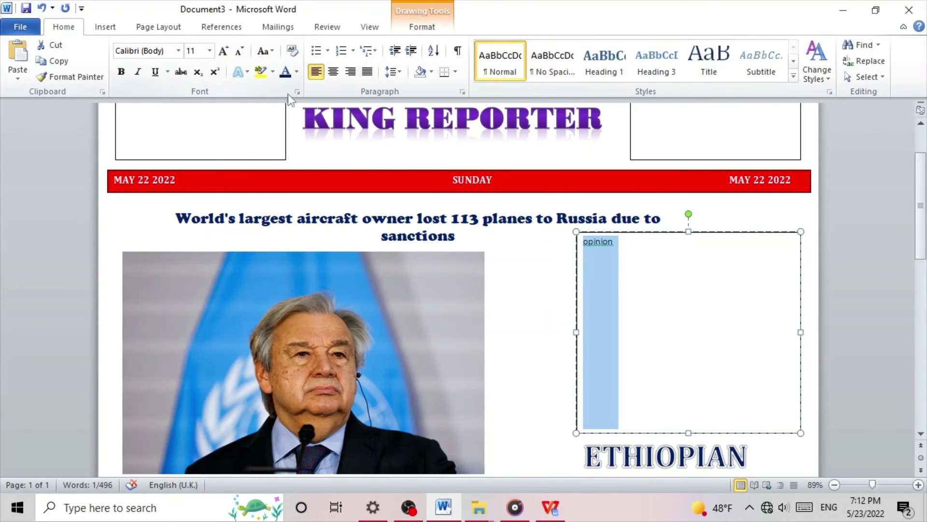
{"action": "left_click", "coordinate": [265, 52]}
{"action": "left_click", "coordinate": [303, 120]}
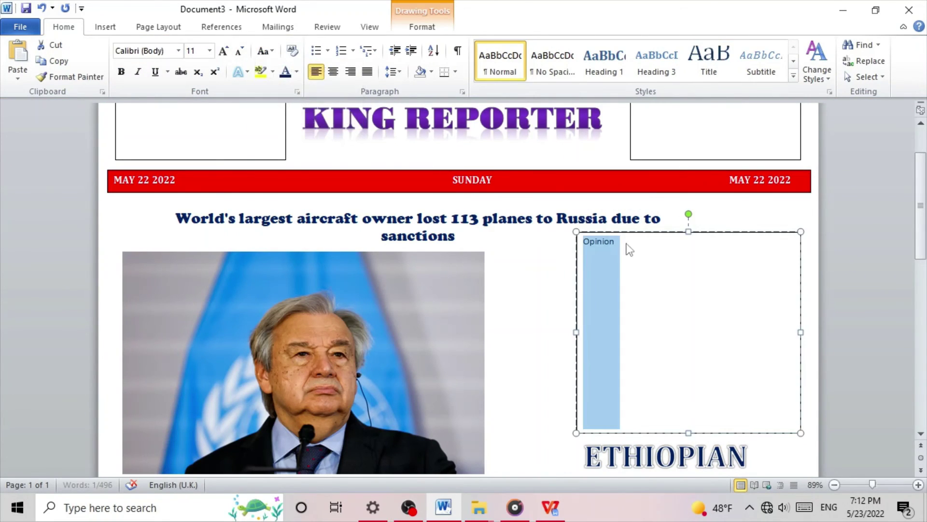
- Make the Opinion heading bold and enlarge it to 14 pt
{"action": "left_click_drag", "start_coordinate": [618, 248], "coordinate": [579, 242]}
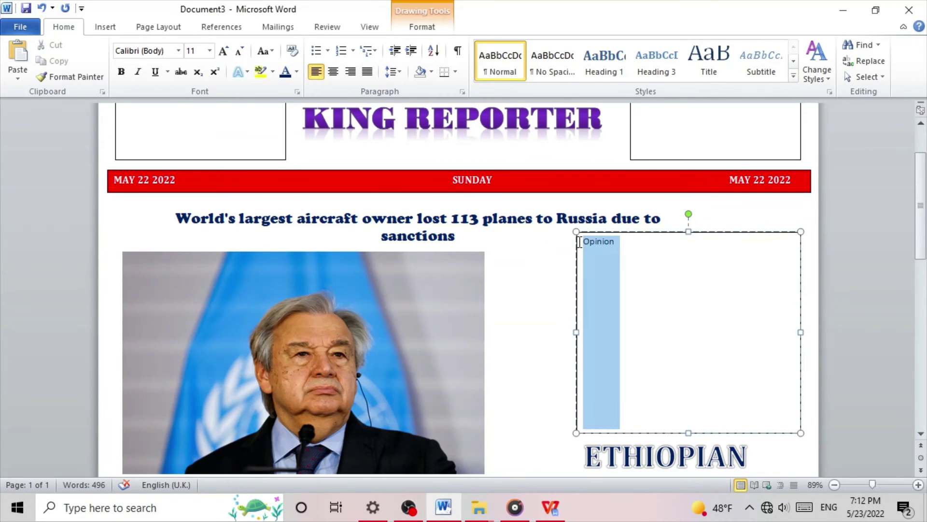
{"action": "left_click", "coordinate": [127, 73]}
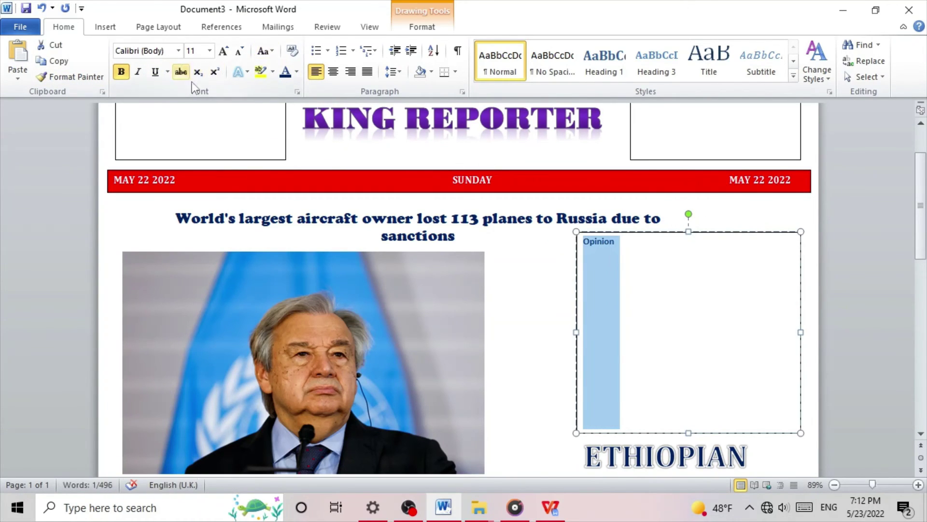
{"action": "scroll", "coordinate": [221, 116], "scroll_direction": "up", "scroll_amount": 1}
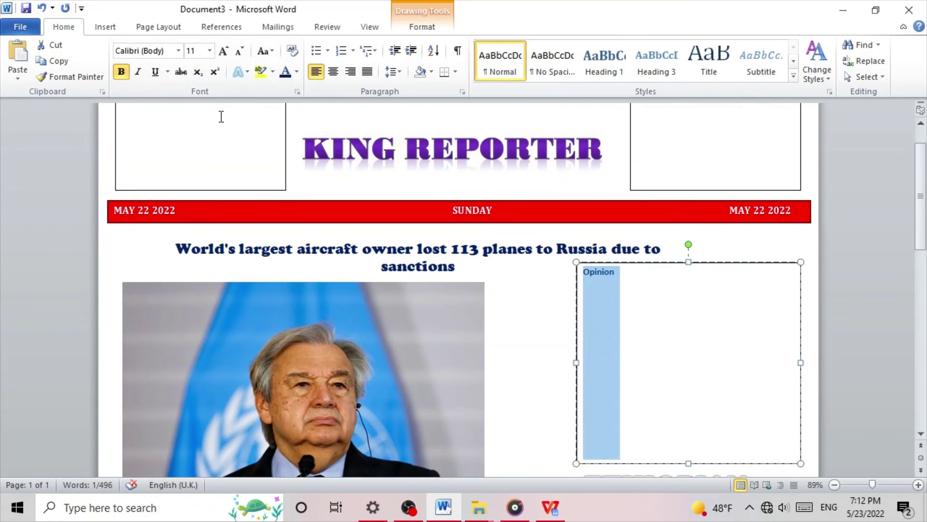
{"action": "left_click", "coordinate": [223, 52]}
{"action": "left_click", "coordinate": [224, 53]}
{"action": "left_click", "coordinate": [667, 265]}
- Add a row of nine dots directly after the word Opinion in the text box
{"action": "scroll", "coordinate": [657, 290], "scroll_direction": "down", "scroll_amount": 3}
{"action": "scroll", "coordinate": [656, 300], "scroll_direction": "up", "scroll_amount": 2}
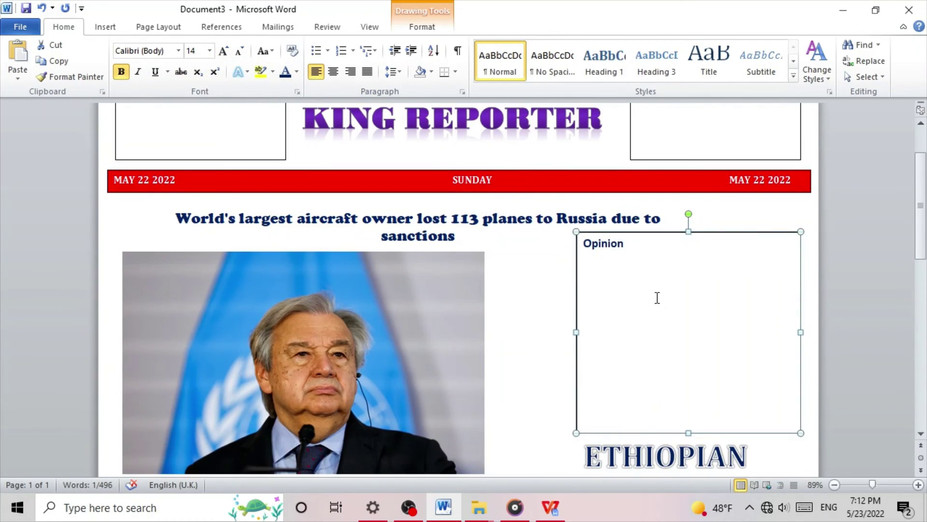
{"action": "left_click", "coordinate": [651, 246]}
{"action": "type", "text": "."}
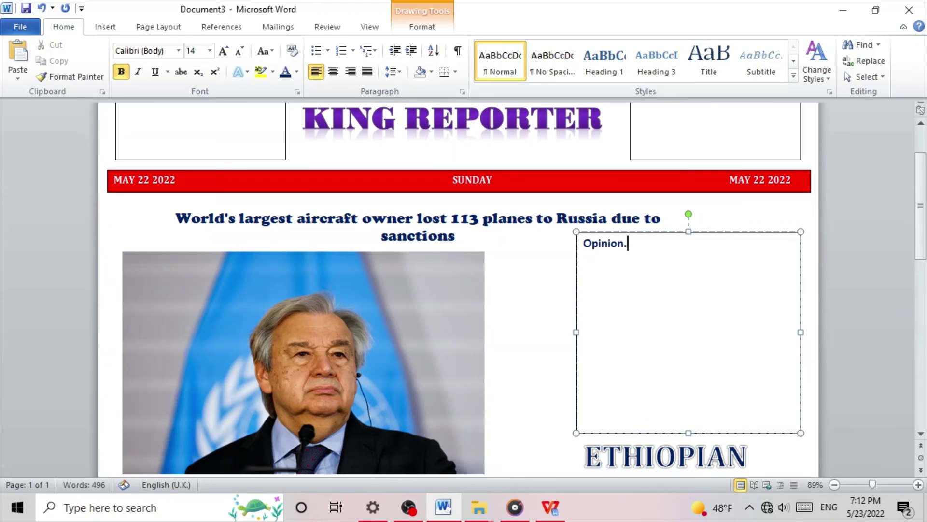
{"action": "type", "text": "........"}
- Review the whole front page from the masthead down to the article columns at 69% zoom
{"action": "scroll", "coordinate": [324, 230], "scroll_direction": "up", "scroll_amount": 1}
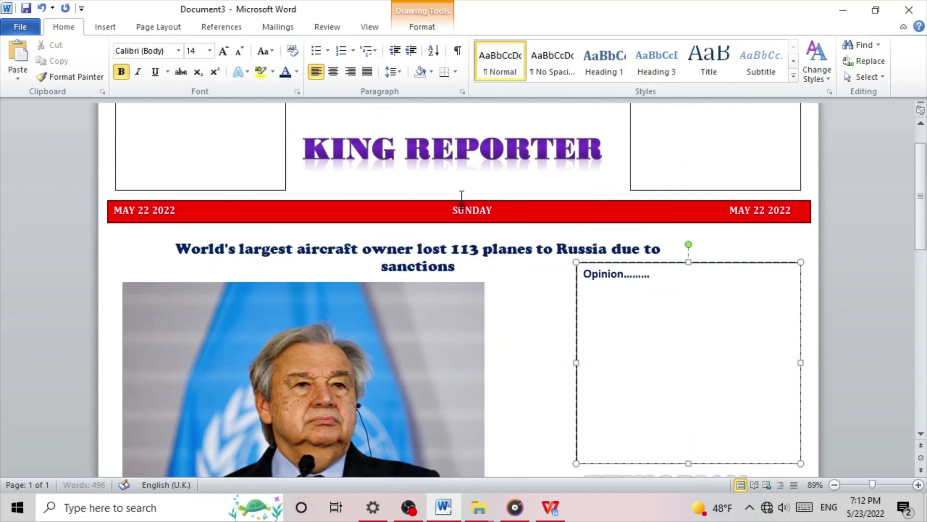
{"action": "scroll", "coordinate": [323, 230], "scroll_direction": "down", "scroll_amount": 5}
{"action": "scroll", "coordinate": [324, 230], "scroll_direction": "down", "scroll_amount": 2, "text": "ctrl"}
{"action": "scroll", "coordinate": [433, 259], "scroll_direction": "down", "scroll_amount": 2}
{"action": "scroll", "coordinate": [433, 259], "scroll_direction": "down", "scroll_amount": 8}
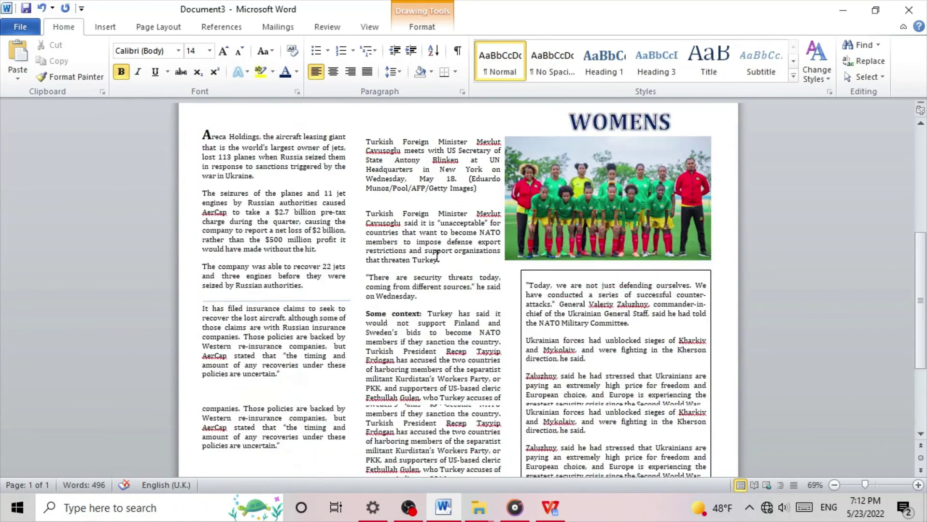
{"action": "scroll", "coordinate": [425, 266], "scroll_direction": "up", "scroll_amount": 4}
{"action": "scroll", "coordinate": [416, 274], "scroll_direction": "down", "scroll_amount": 2}
{"action": "scroll", "coordinate": [416, 274], "scroll_direction": "up", "scroll_amount": 10}
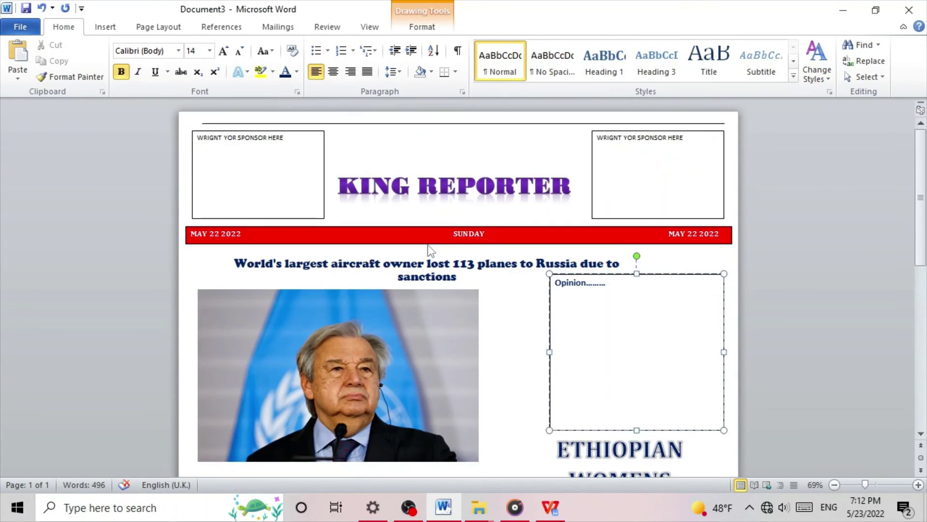
- Move the KING REPORTER WordArt slightly up between the two sponsor boxes
{"action": "left_click", "coordinate": [407, 186]}
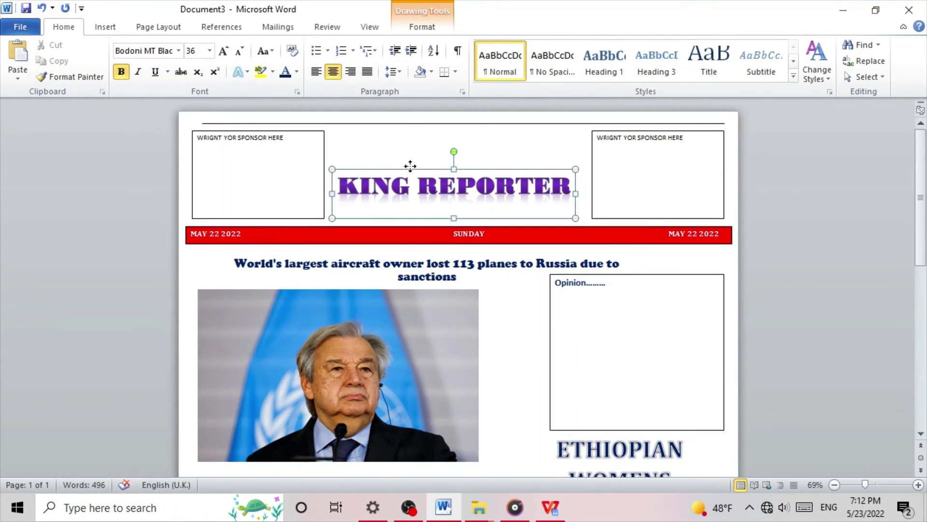
{"action": "left_click_drag", "start_coordinate": [410, 170], "coordinate": [410, 157]}
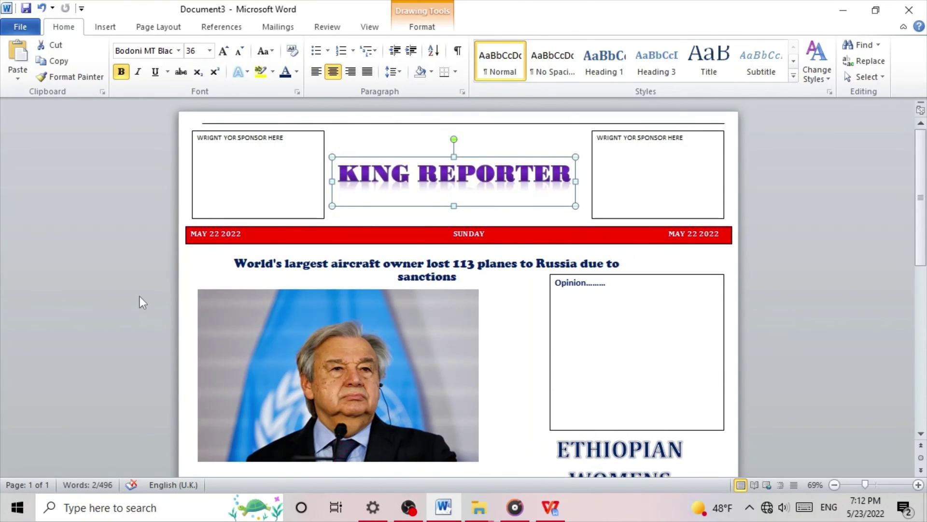
{"action": "key", "text": "ctrl+a"}
{"action": "scroll", "coordinate": [447, 288], "scroll_direction": "down", "scroll_amount": 1}
{"action": "left_click", "coordinate": [546, 355]}
- Remove the outline of the Ukraine article text box below the team picture
{"action": "scroll", "coordinate": [546, 353], "scroll_direction": "down", "scroll_amount": 3}
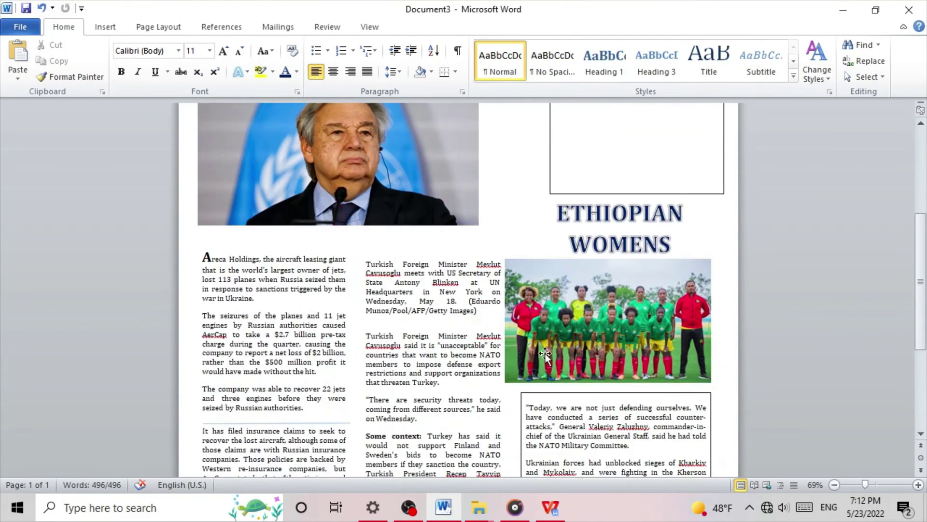
{"action": "scroll", "coordinate": [546, 354], "scroll_direction": "down", "scroll_amount": 3}
{"action": "left_click_drag", "start_coordinate": [583, 301], "coordinate": [605, 310]}
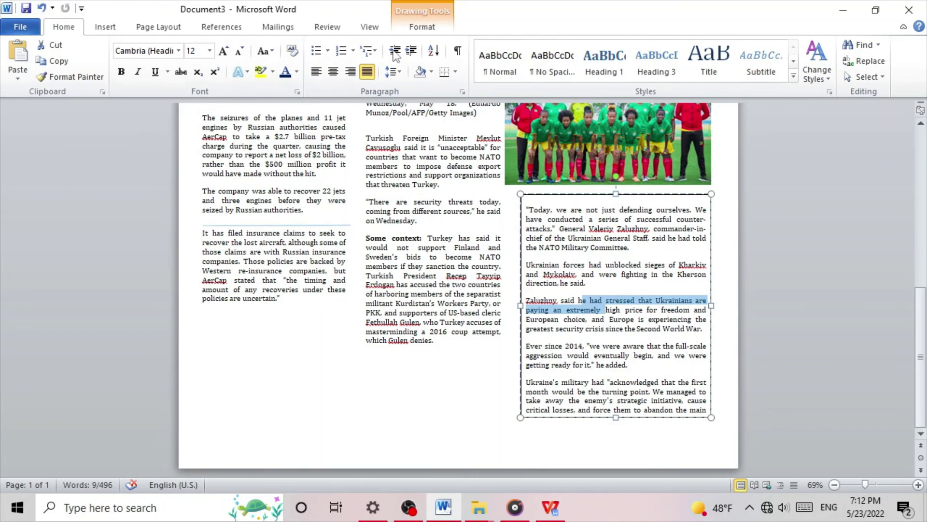
{"action": "left_click", "coordinate": [421, 27]}
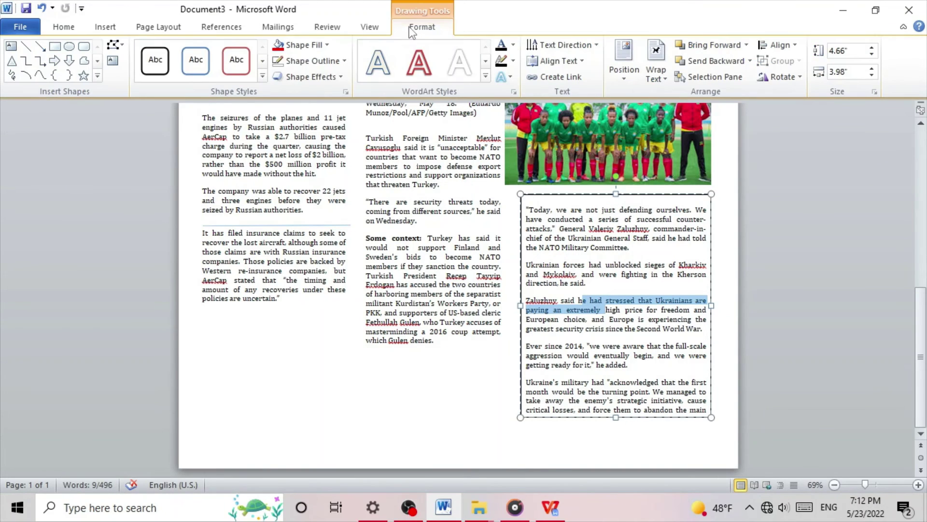
{"action": "left_click", "coordinate": [291, 70]}
{"action": "left_click", "coordinate": [321, 182]}
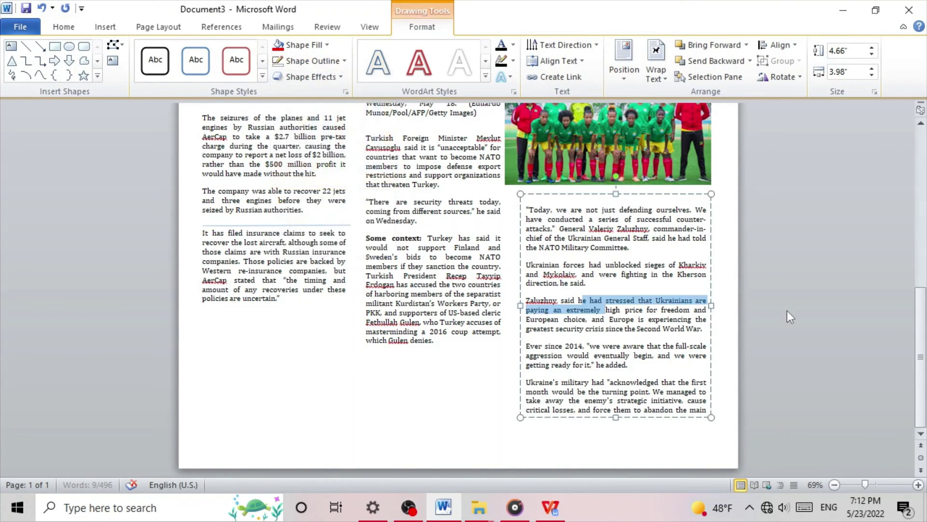
{"action": "left_click", "coordinate": [788, 312]}
{"action": "scroll", "coordinate": [454, 341], "scroll_direction": "down", "scroll_amount": 5}
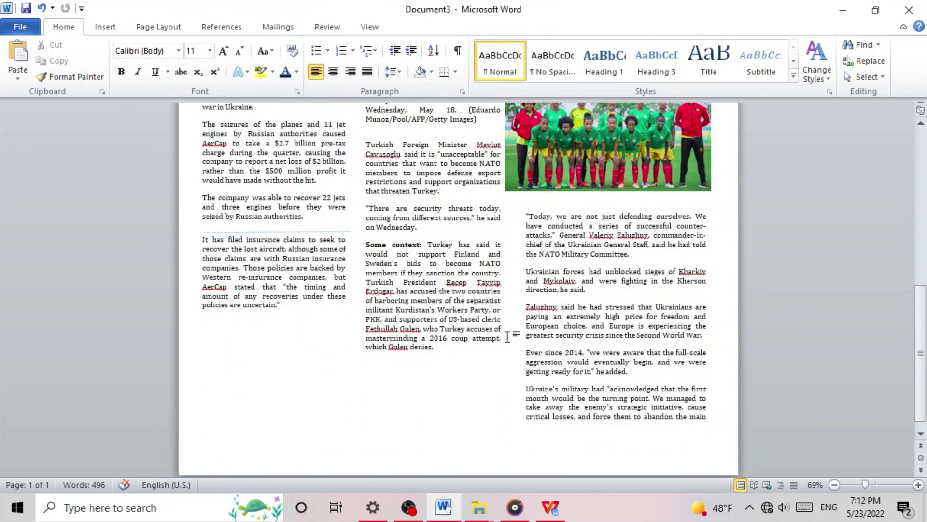
{"action": "scroll", "coordinate": [508, 337], "scroll_direction": "up", "scroll_amount": 2}
{"action": "left_click", "coordinate": [288, 234]}
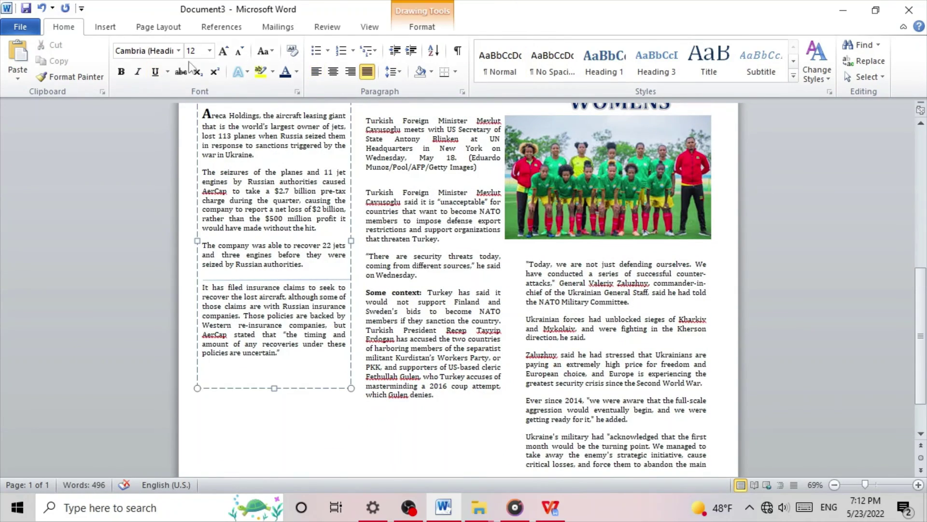
{"action": "left_click", "coordinate": [443, 220]}
{"action": "left_click", "coordinate": [599, 334]}
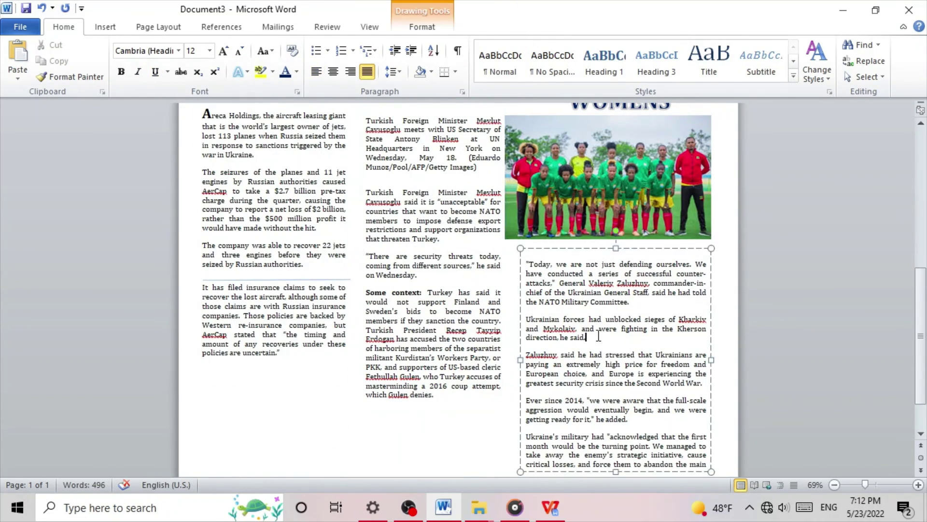
- Change the font of all text in the Turkish Foreign Minister article box to Century Schoolbook
{"action": "left_click", "coordinate": [401, 222]}
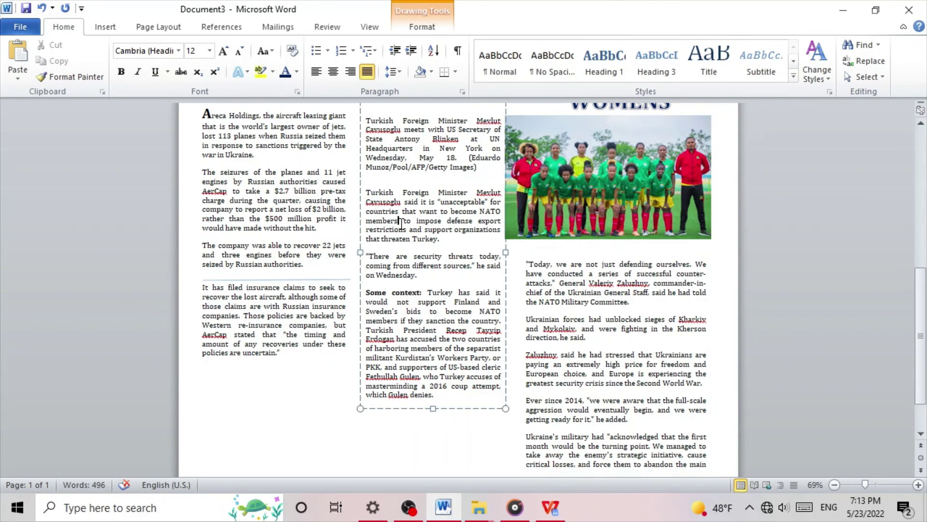
{"action": "key", "text": "ctrl+a"}
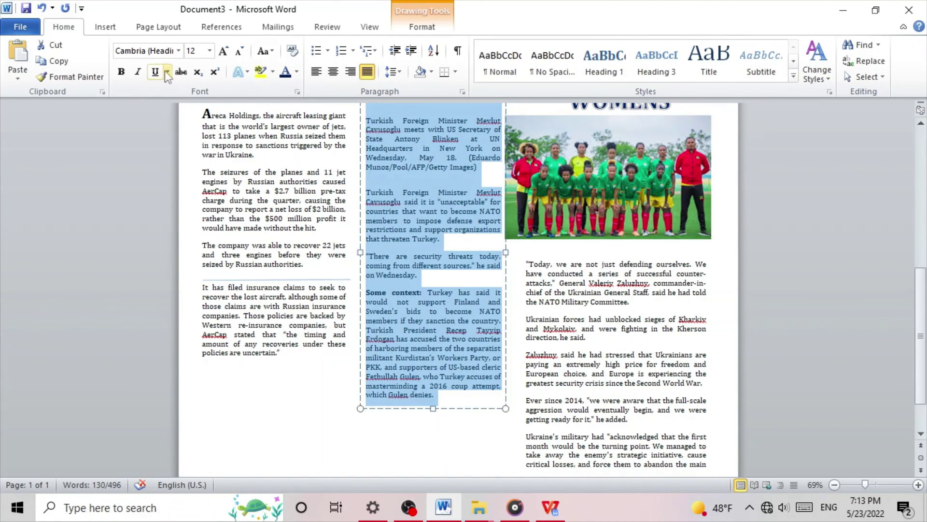
{"action": "left_click", "coordinate": [179, 51]}
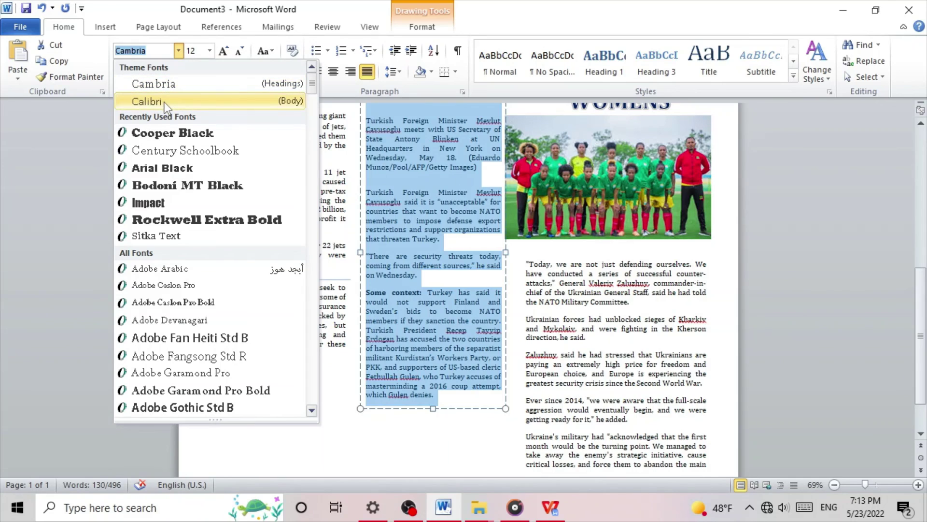
{"action": "left_click", "coordinate": [190, 150]}
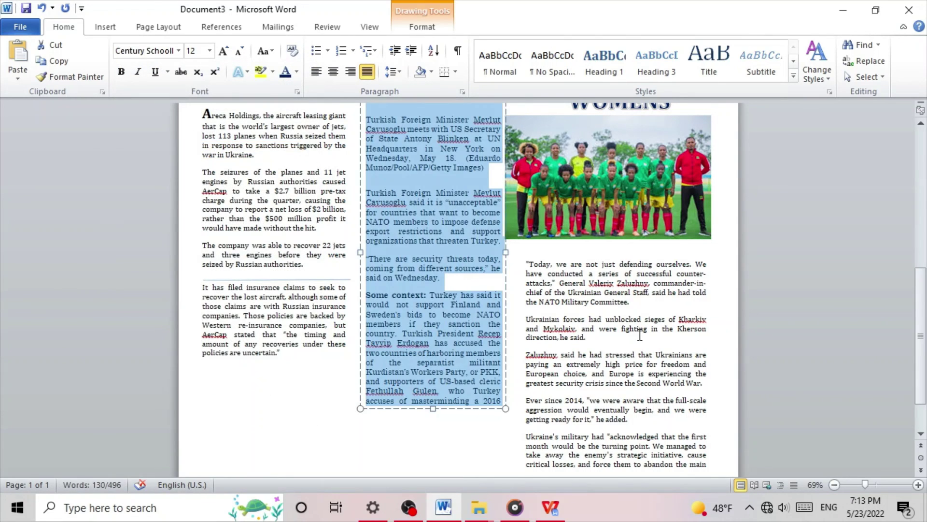
- Change the font of all text in the Ukraine article box below the team picture to Century Schoolbook
{"action": "left_click", "coordinate": [586, 337]}
{"action": "key", "text": "ctrl+a"}
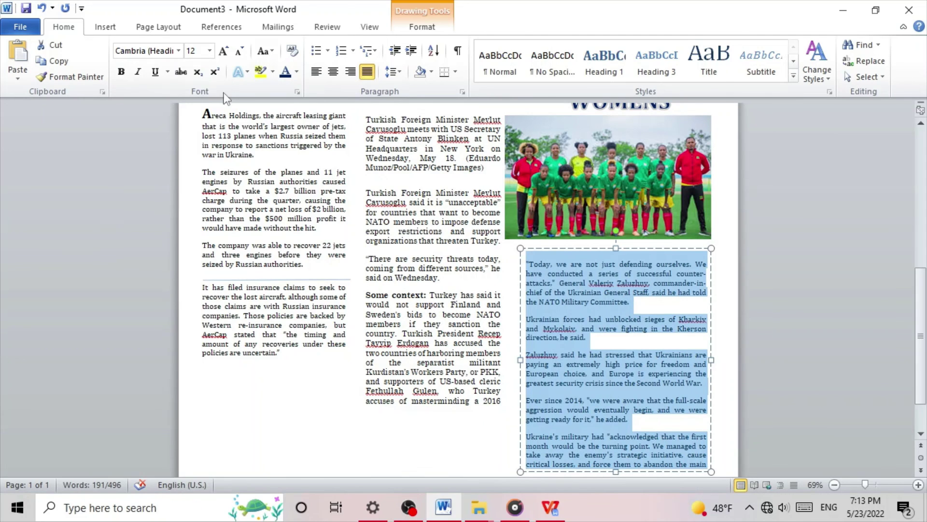
{"action": "left_click", "coordinate": [210, 50]}
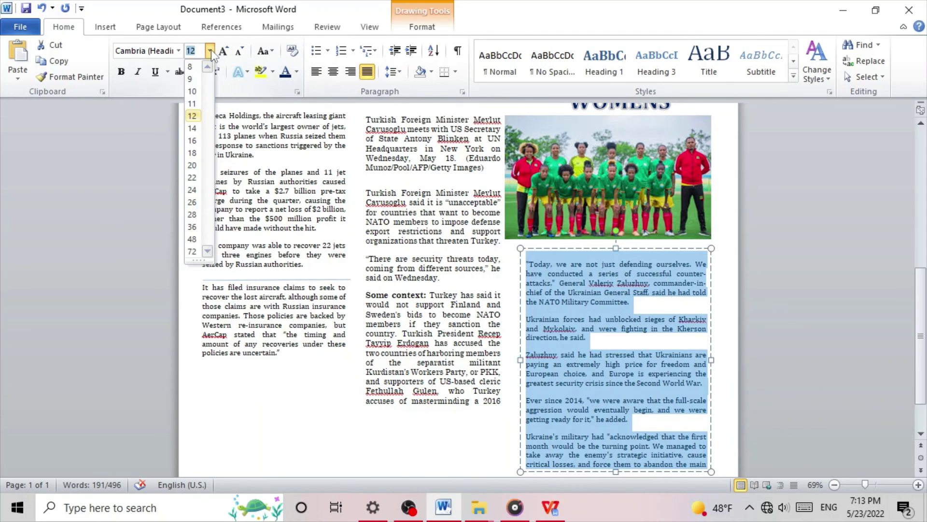
{"action": "left_click", "coordinate": [178, 50]}
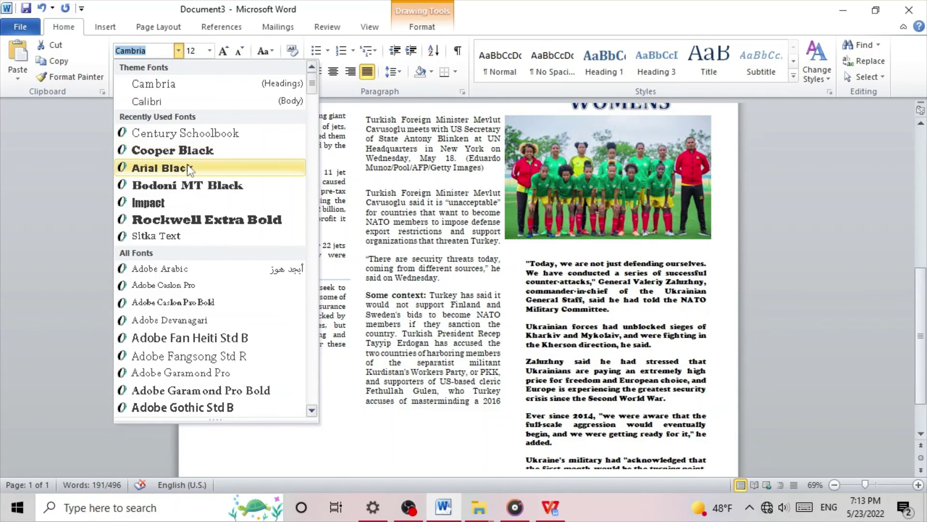
{"action": "left_click", "coordinate": [196, 132]}
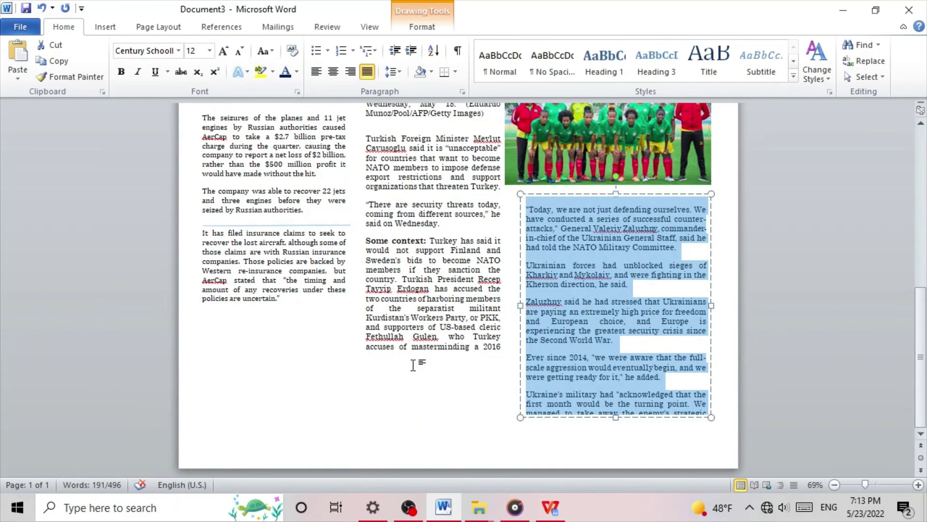
- Deselect the article box and check the complete front page layout, including a whole-page view at 29% zoom
{"action": "left_click", "coordinate": [420, 357]}
{"action": "scroll", "coordinate": [537, 415], "scroll_direction": "up", "scroll_amount": 5}
{"action": "scroll", "coordinate": [538, 414], "scroll_direction": "down", "scroll_amount": 3}
{"action": "scroll", "coordinate": [393, 289], "scroll_direction": "up", "scroll_amount": 4}
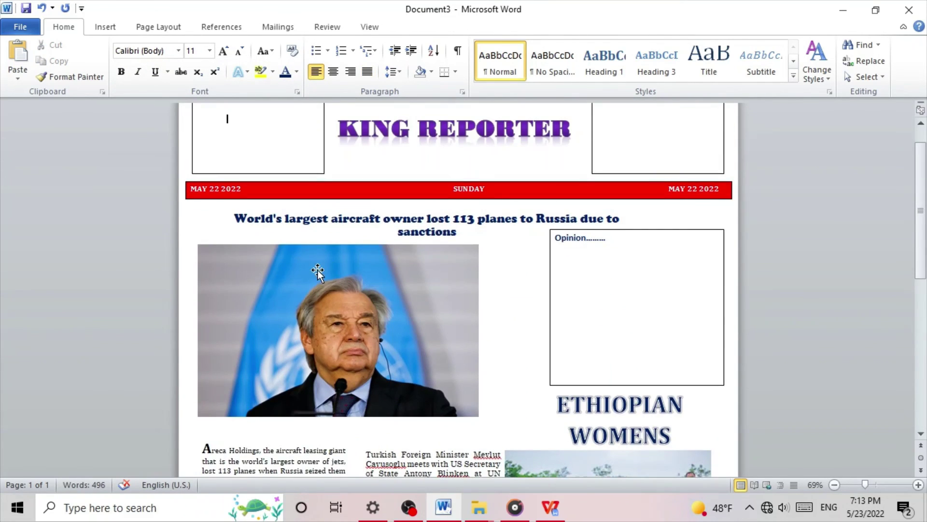
{"action": "scroll", "coordinate": [308, 280], "scroll_direction": "down", "scroll_amount": 4}
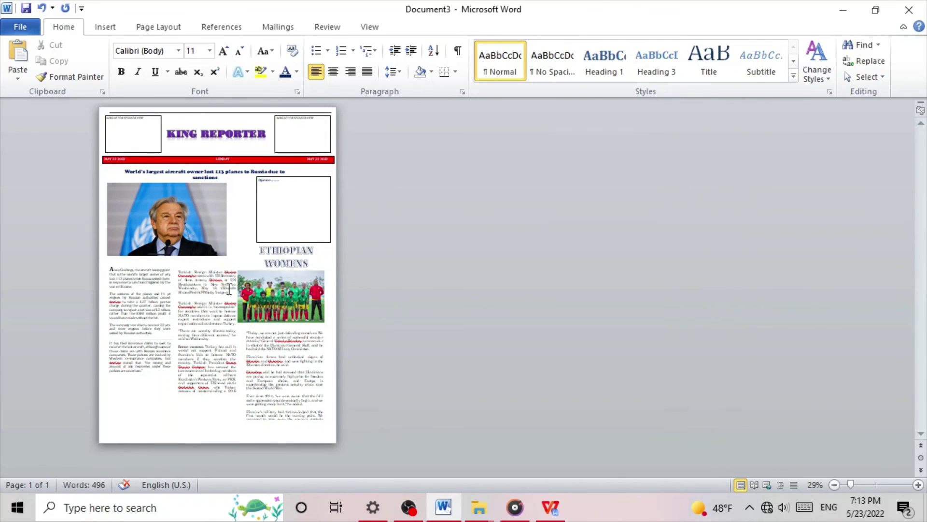
{"action": "scroll", "coordinate": [229, 288], "scroll_direction": "up", "scroll_amount": 4}
- Save the front page in the Documents folder under the file name new, in Word Document format
{"action": "left_click", "coordinate": [24, 24]}
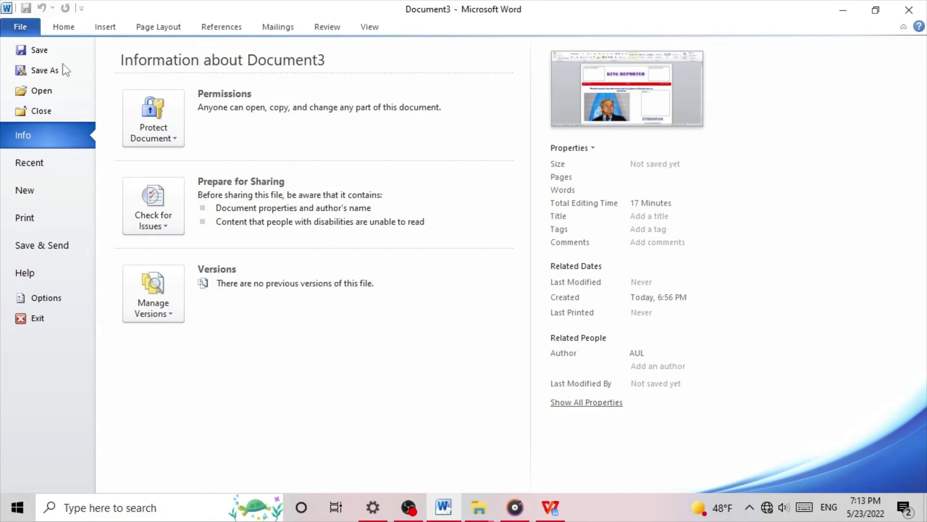
{"action": "left_click", "coordinate": [44, 71]}
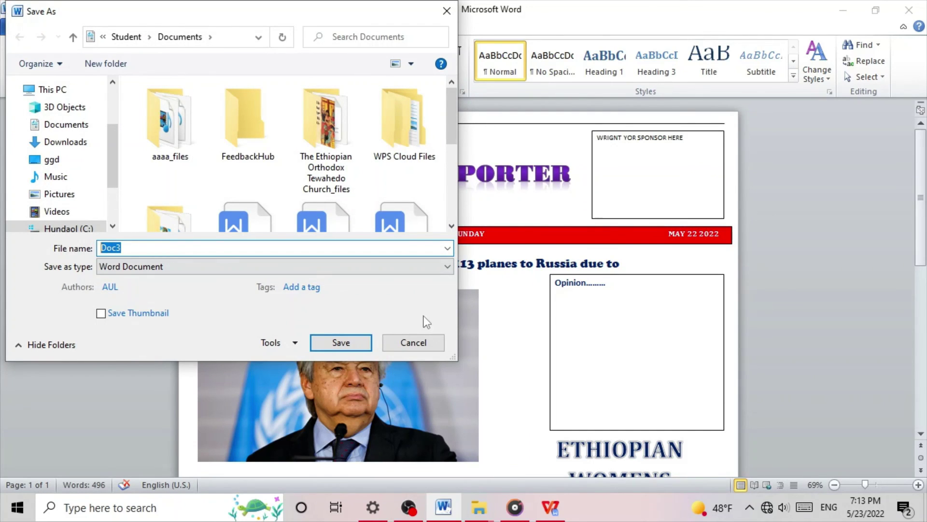
{"action": "type", "text": "new"}
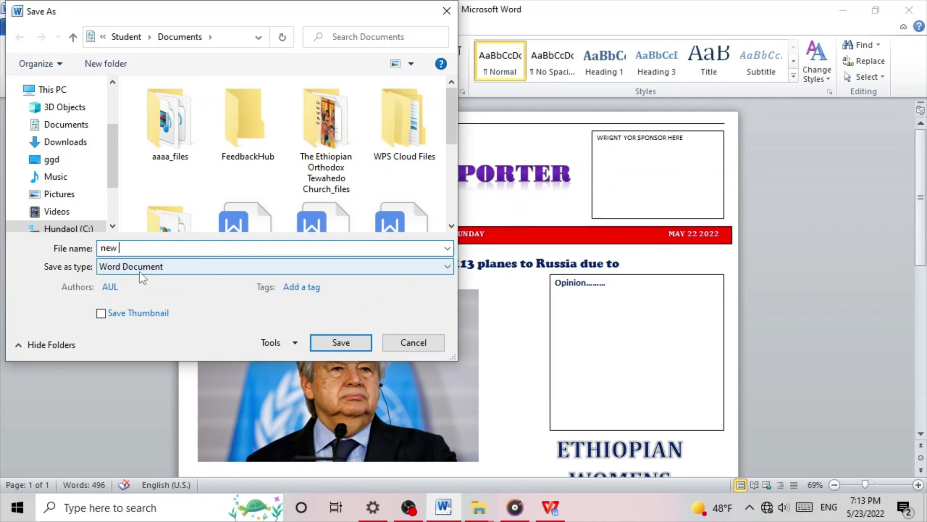
{"action": "left_click", "coordinate": [140, 267]}
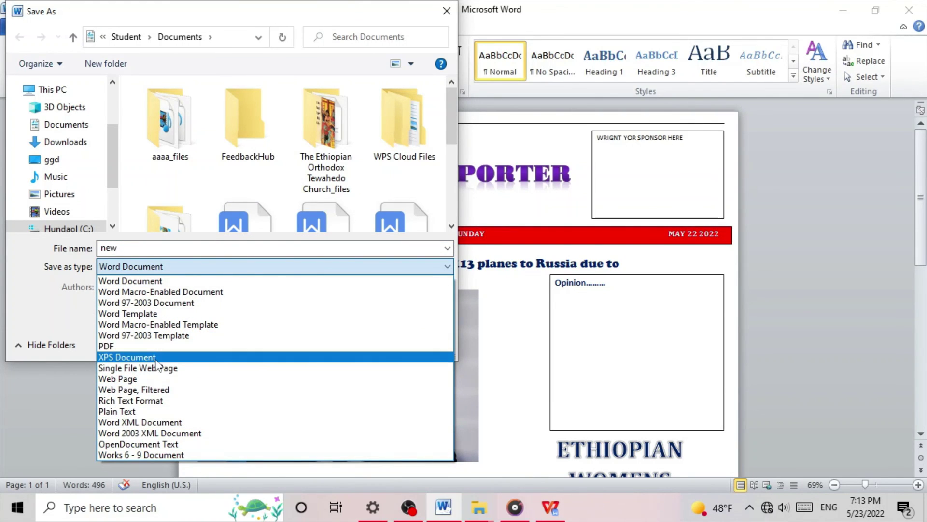
{"action": "left_click", "coordinate": [156, 281]}
{"action": "left_click", "coordinate": [317, 348]}
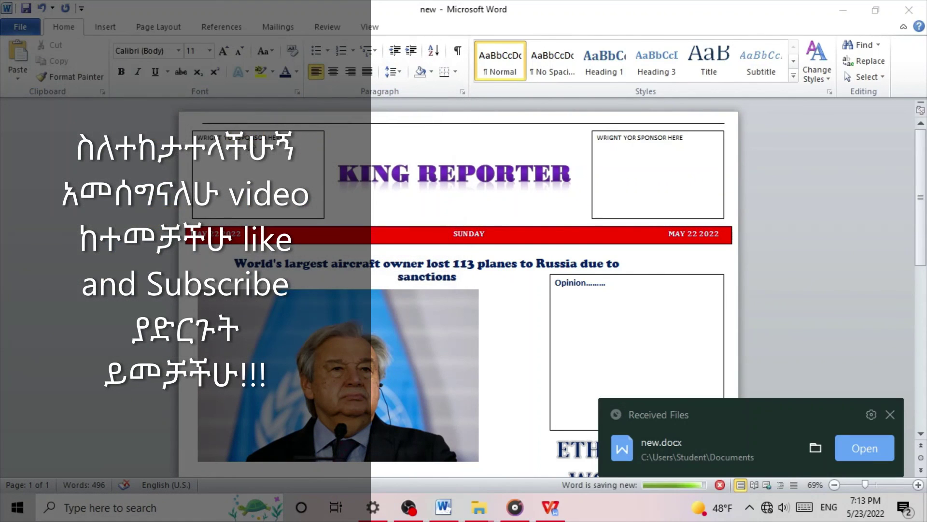
- Close the saved document and minimize the all NN news.docx source window to return to the desktop
{"action": "left_click", "coordinate": [909, 10]}
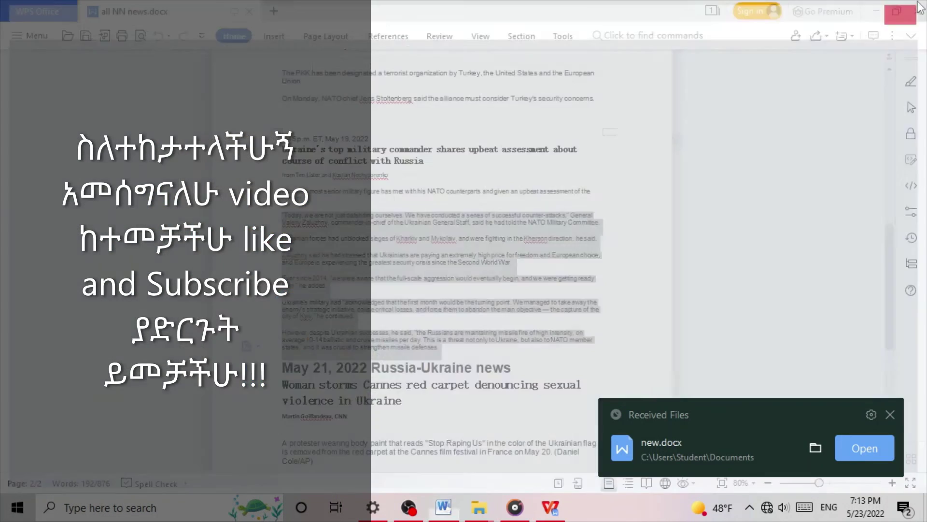
{"action": "left_click", "coordinate": [875, 14]}
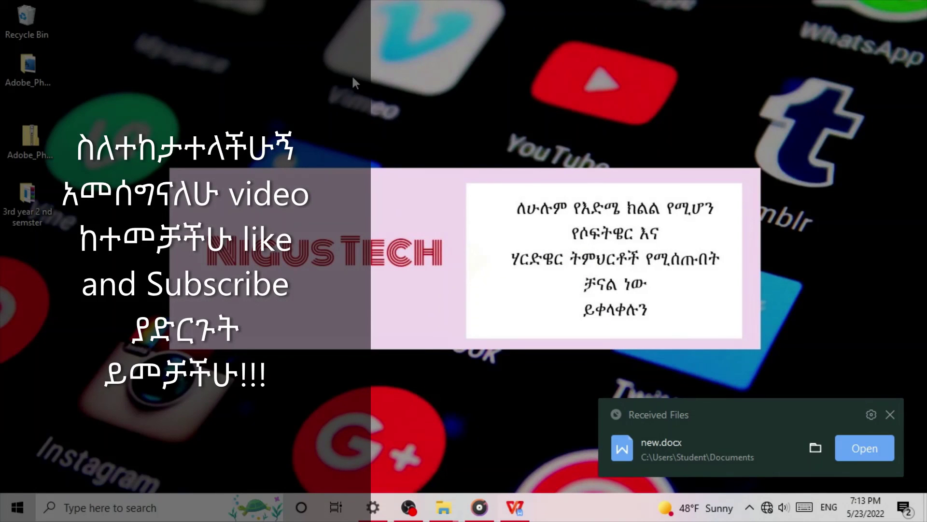